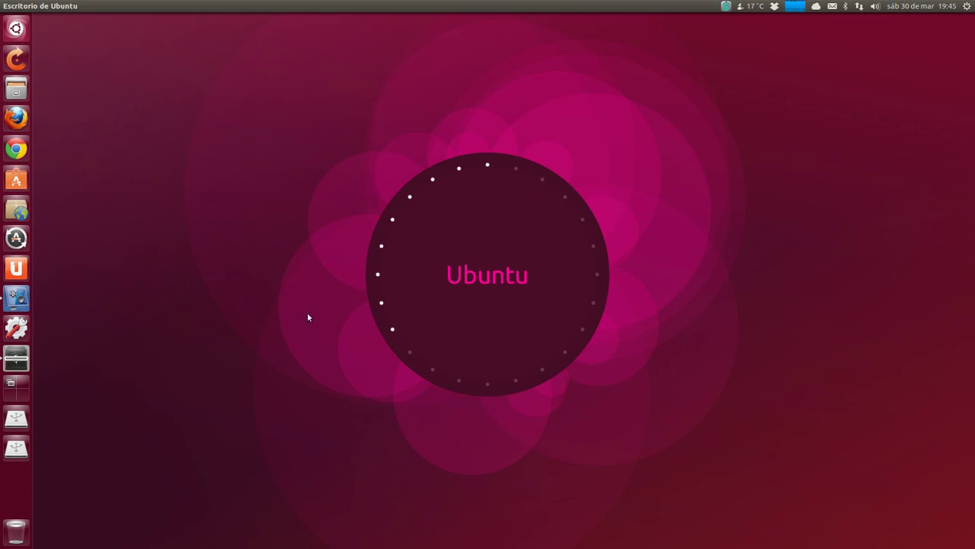
# Launch System Settings and open its Software y actualizaciones panel under Sistema
pyautogui.click(21, 329)
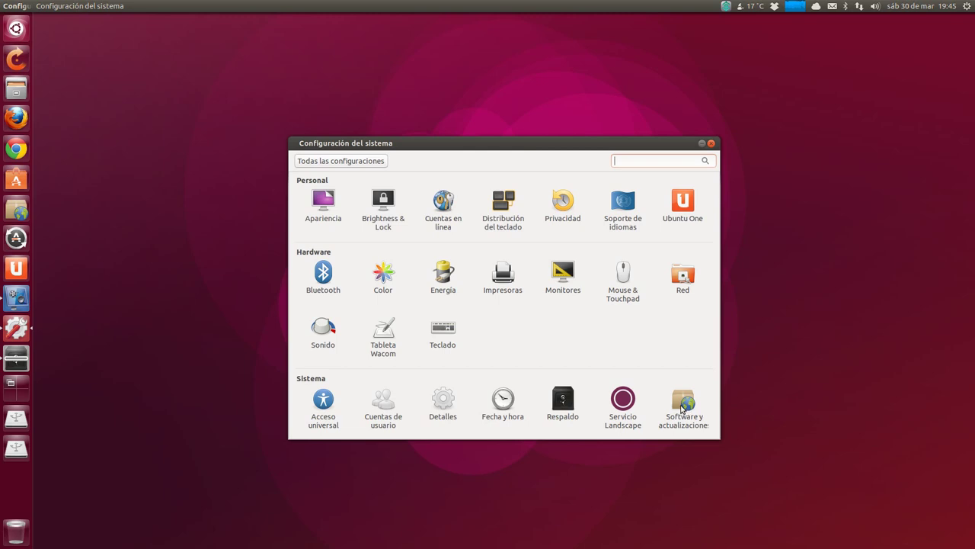
pyautogui.click(684, 409)
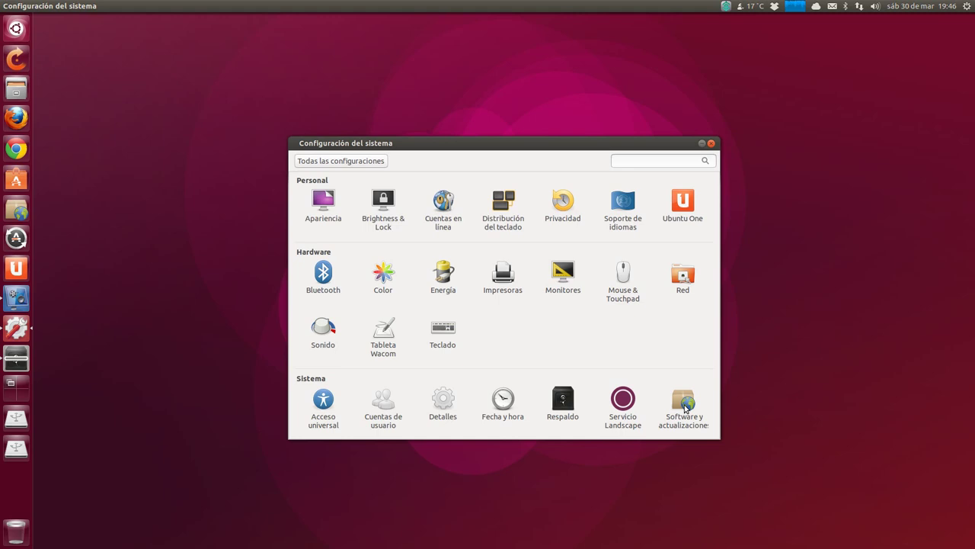
pyautogui.click(683, 404)
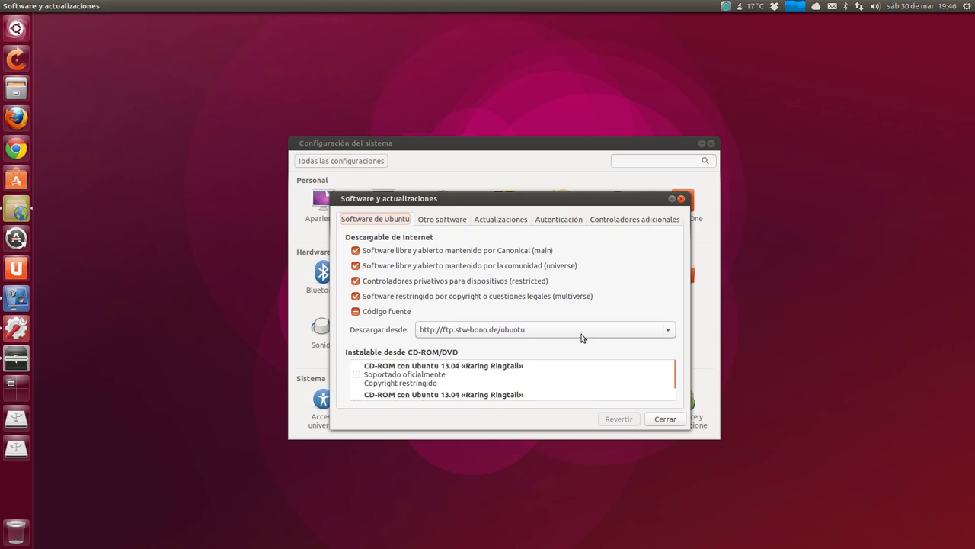
# Browse the Actualizaciones, Autenticación, Controladores adicionales and Otro software tabs, then the Descargar desde server list
pyautogui.click(511, 223)
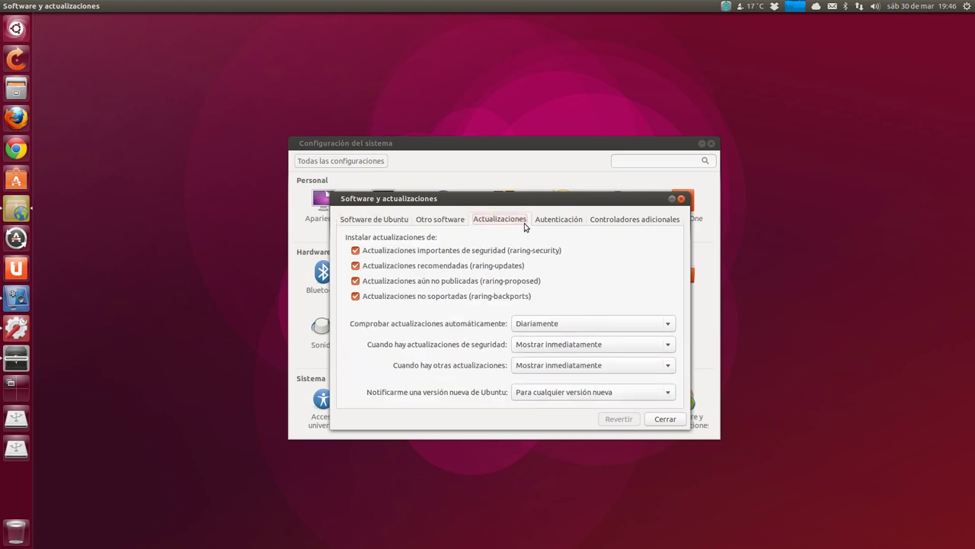
pyautogui.click(563, 224)
pyautogui.click(599, 221)
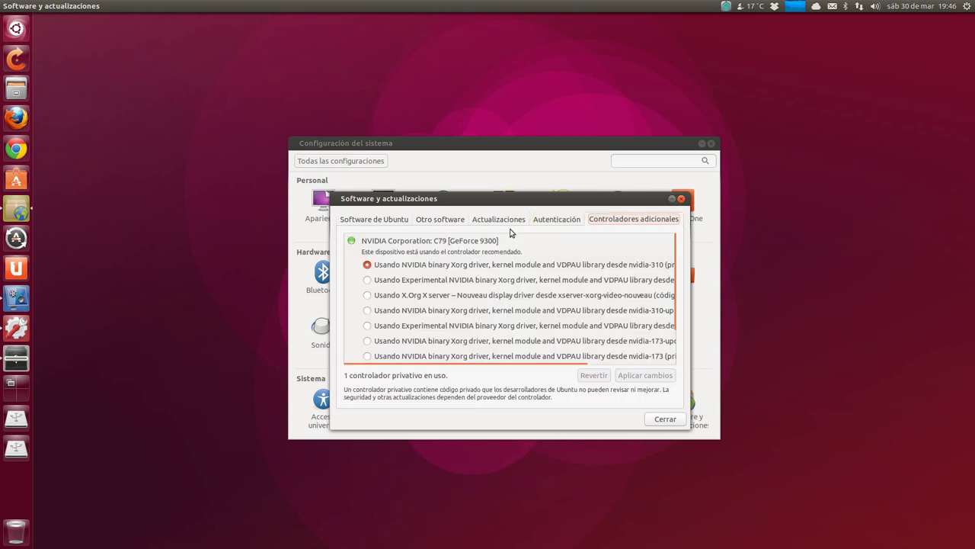
pyautogui.click(442, 219)
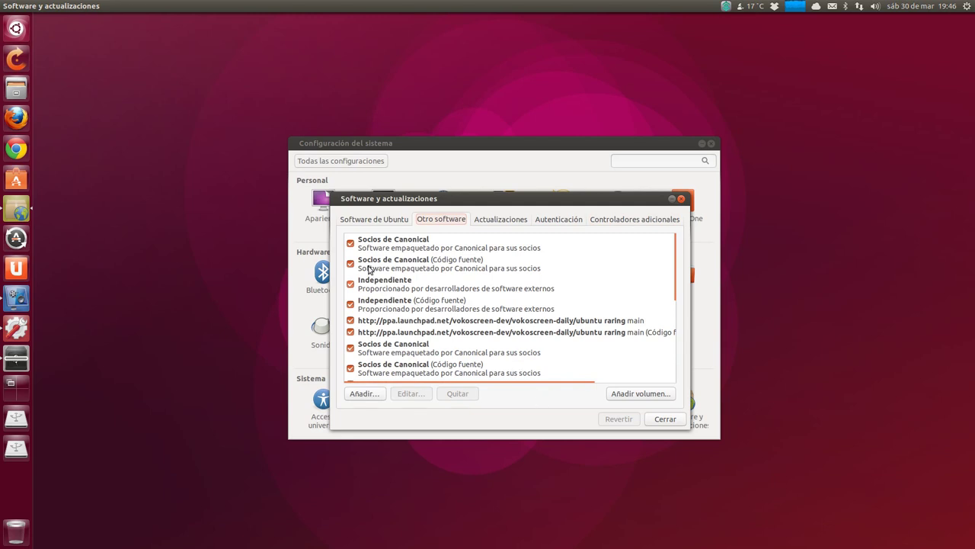
pyautogui.click(381, 219)
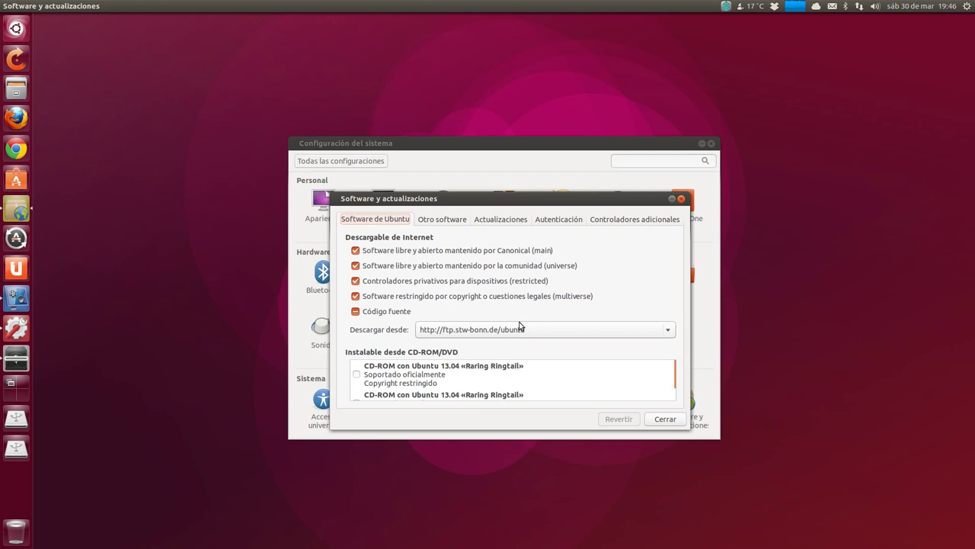
pyautogui.click(673, 329)
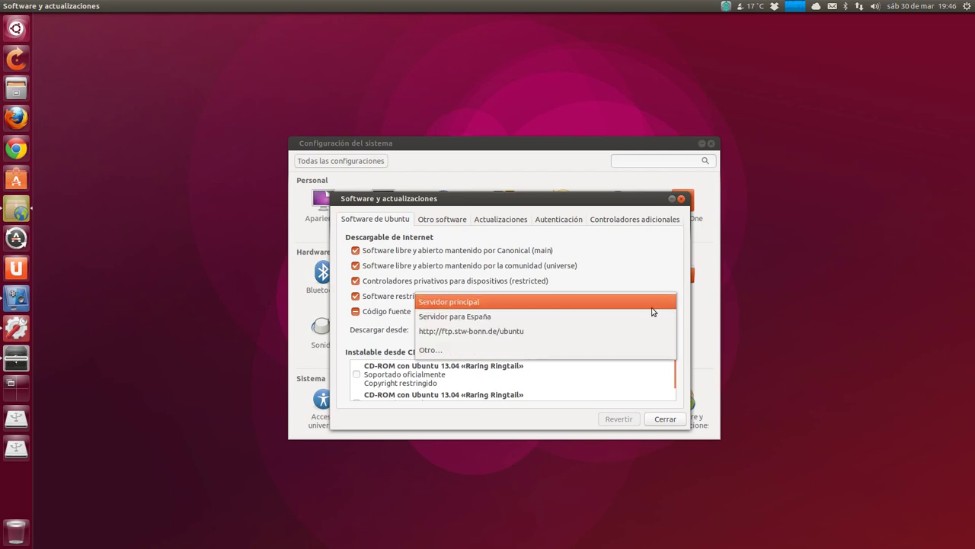
# Choose Otro... as download server and run Seleccionar el mejor servidor to test mirrors
pyautogui.click(660, 350)
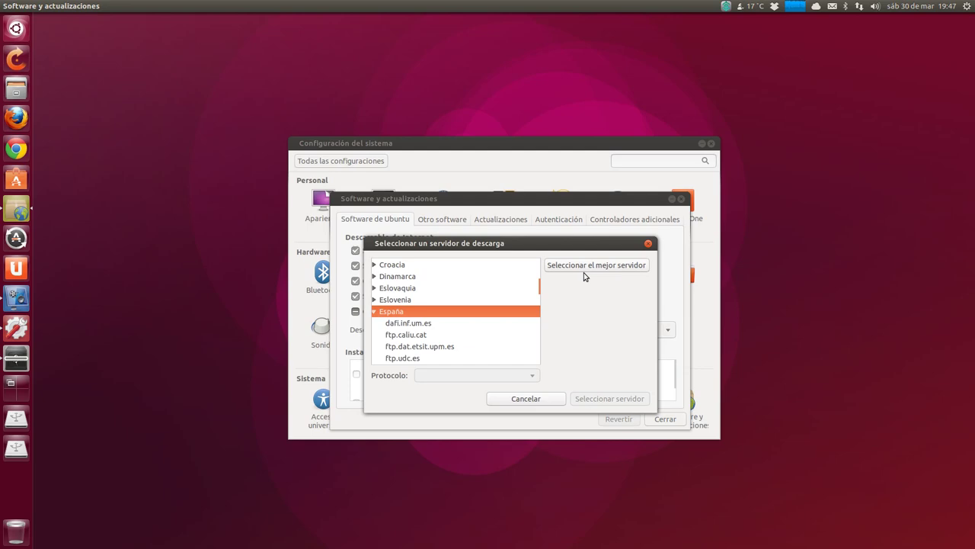
pyautogui.hotkey('ctrl', '+')
pyautogui.hotkey('ctrl', '+')
pyautogui.hotkey('ctrl', '+')
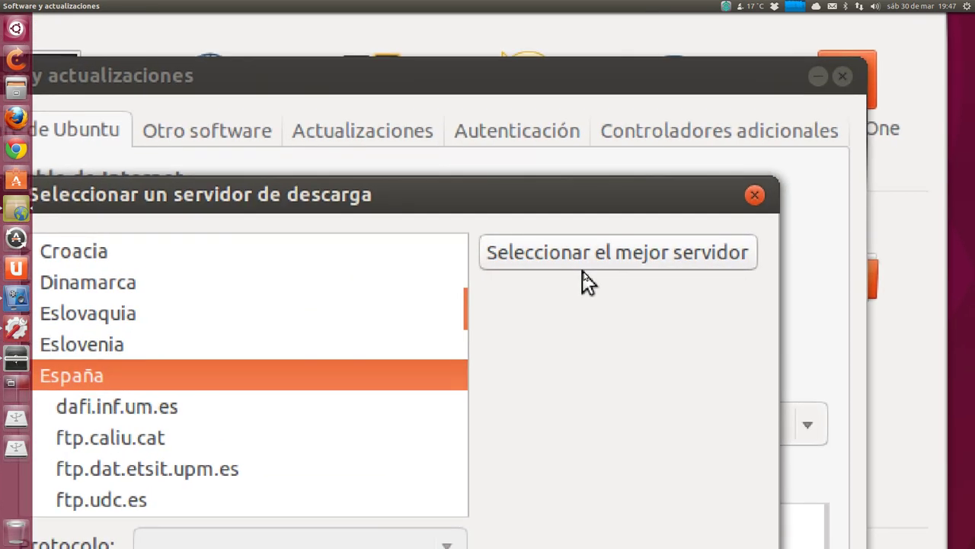
pyautogui.hotkey('ctrl', '-')
pyautogui.hotkey('ctrl', '-')
pyautogui.hotkey('ctrl', '-')
pyautogui.hotkey('ctrl', '-')
pyautogui.hotkey('ctrl', '-')
pyautogui.hotkey('ctrl', '-')
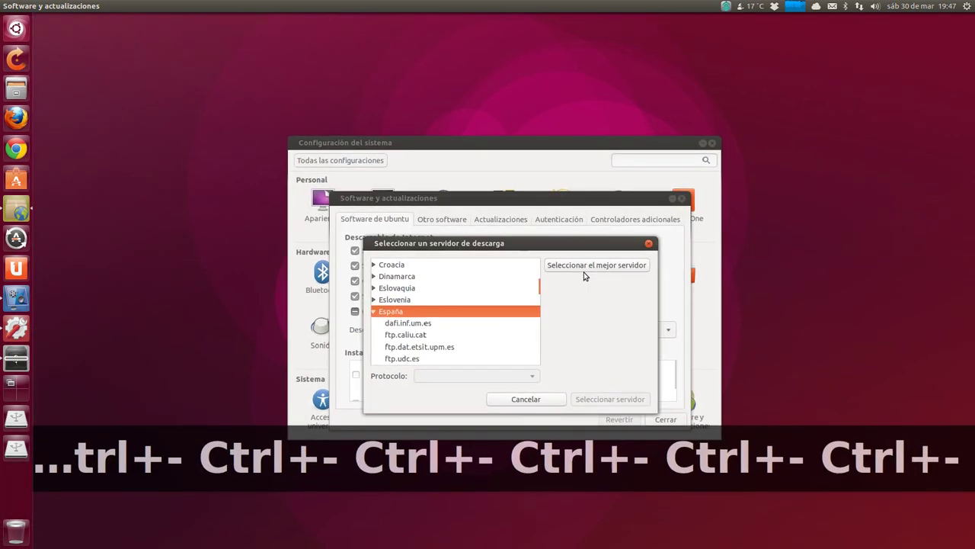
pyautogui.click(588, 267)
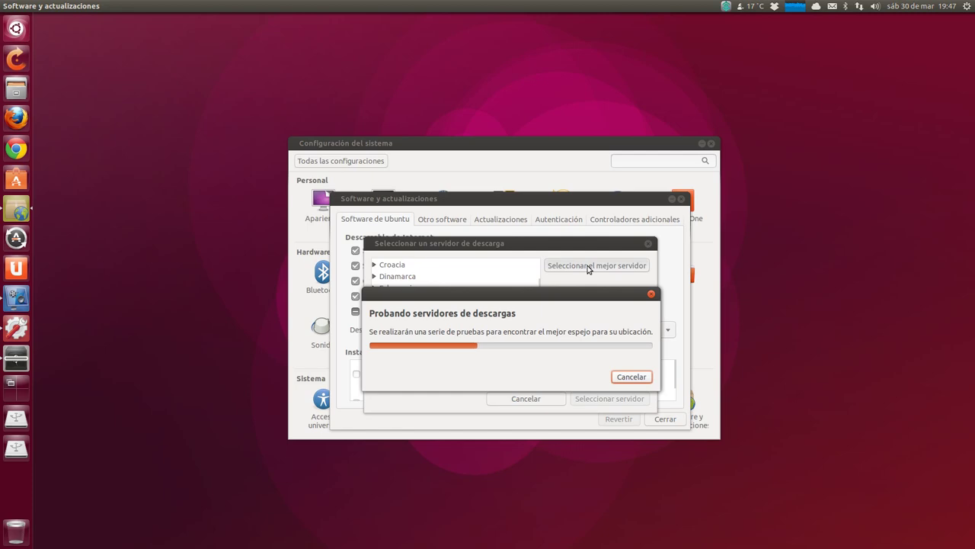
# Zoom in while the server test finishes with a no-suitable-server error
pyautogui.hotkey('ctrl', '+')
pyautogui.hotkey('ctrl', '+')
pyautogui.hotkey('ctrl', '+')
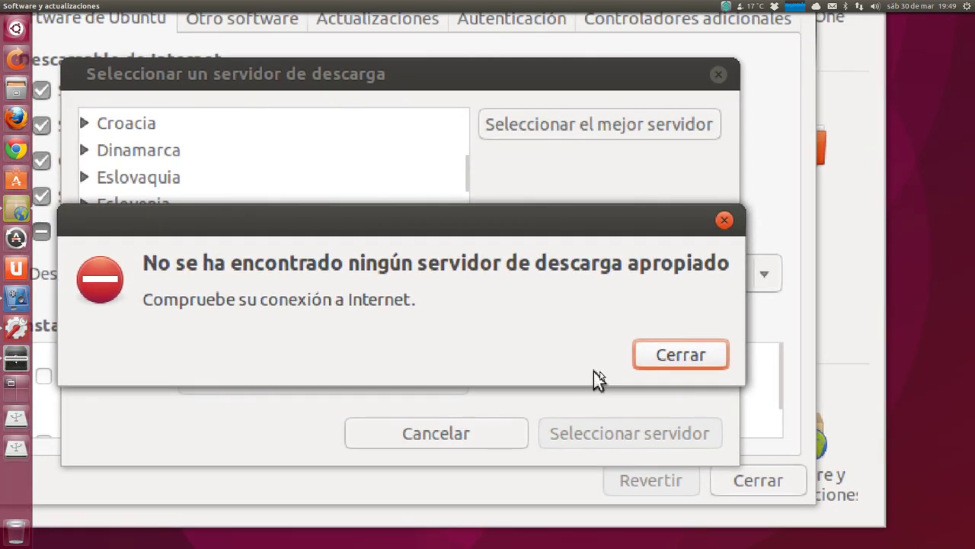
# Dismiss the server error and cancel the server chooser, keeping ftp.stw-bonn.de
pyautogui.click(627, 364)
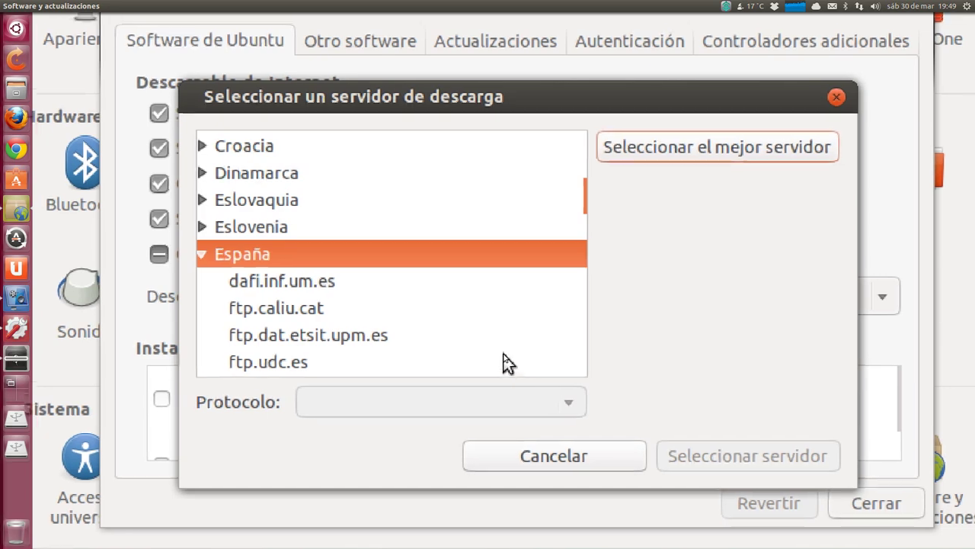
pyautogui.scroll(-6, 504, 361)
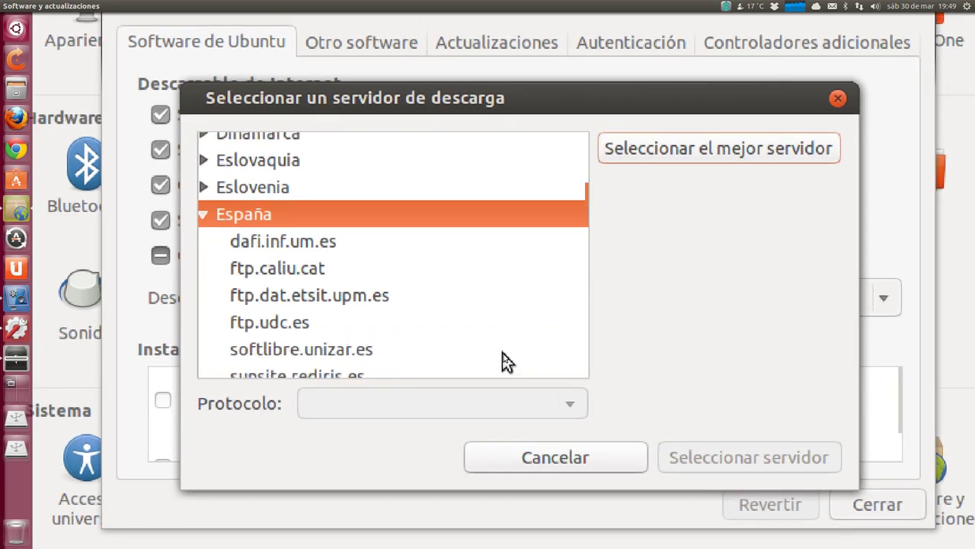
pyautogui.scroll(5, 504, 362)
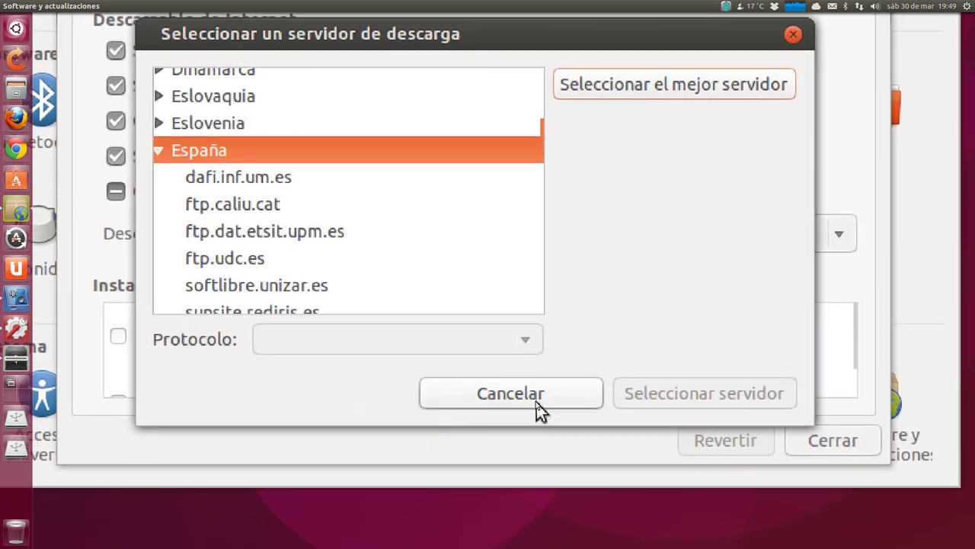
pyautogui.click(509, 393)
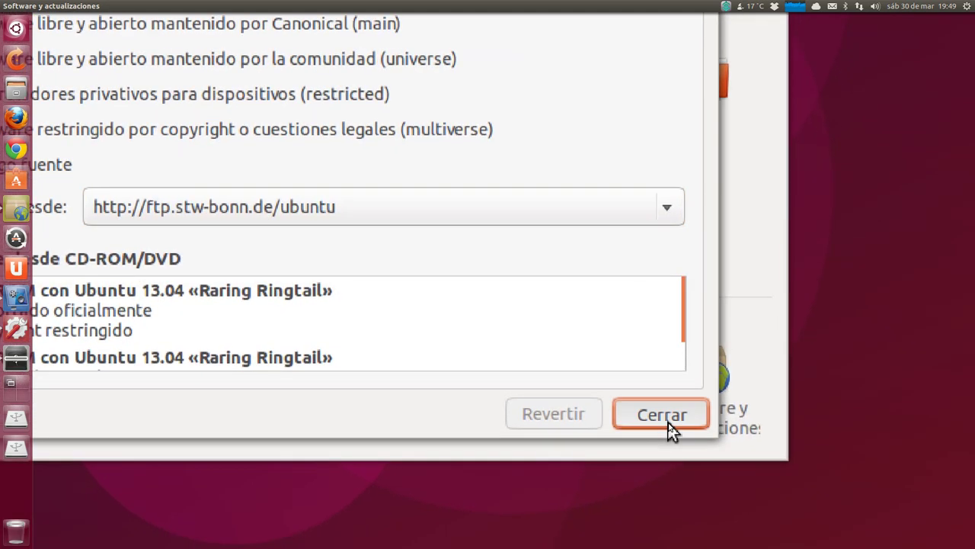
# Close Software y actualizaciones, zoom back out, and close System Settings
pyautogui.click(663, 415)
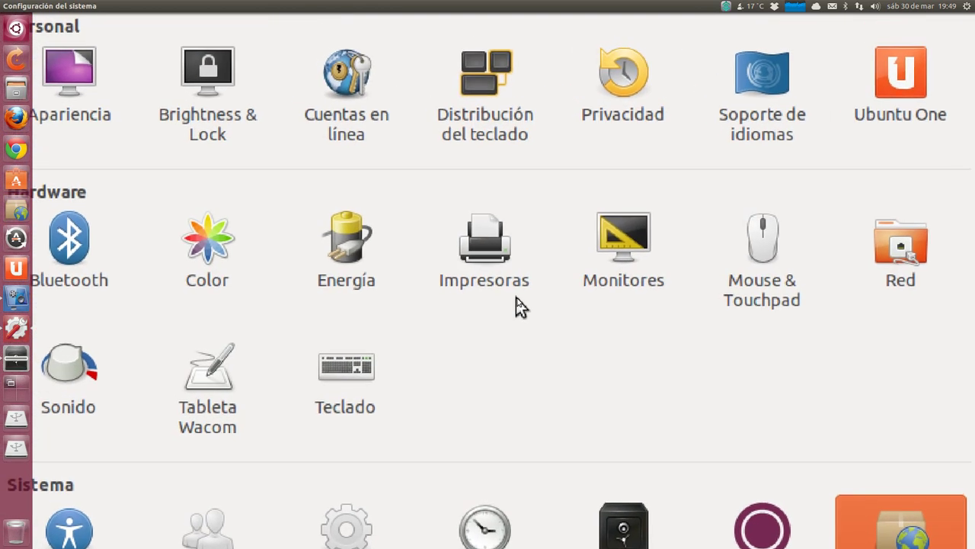
pyautogui.hotkey('ctrl', '-')
pyautogui.hotkey('ctrl', '-')
pyautogui.hotkey('ctrl', '-')
pyautogui.hotkey('ctrl', '-')
pyautogui.hotkey('ctrl', '-')
pyautogui.hotkey('ctrl', '-')
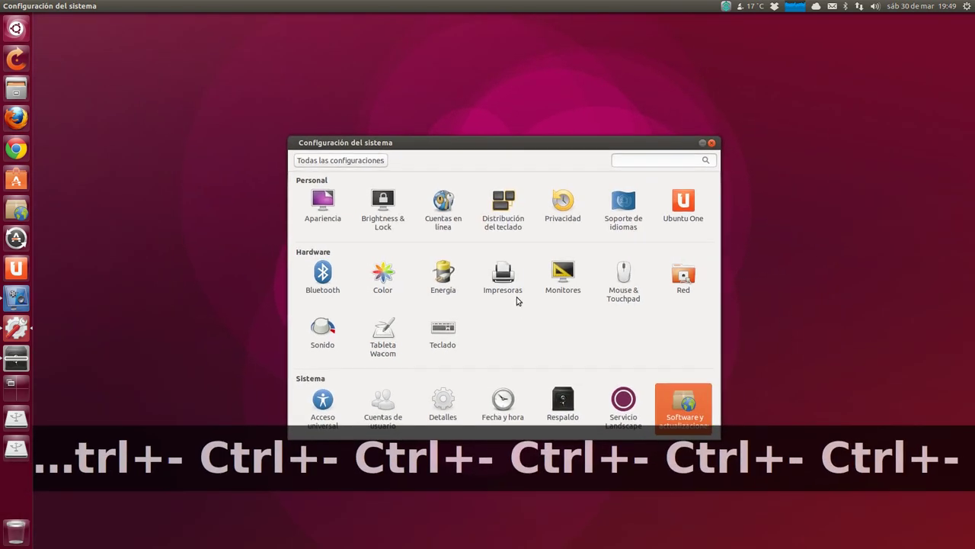
pyautogui.hotkey('ctrl', '-')
pyautogui.click(711, 144)
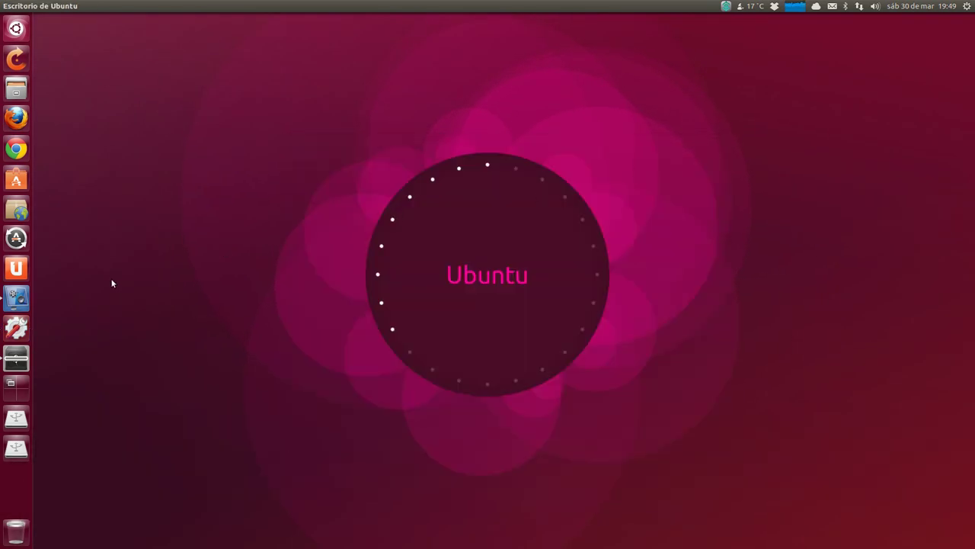
pyautogui.click(16, 237)
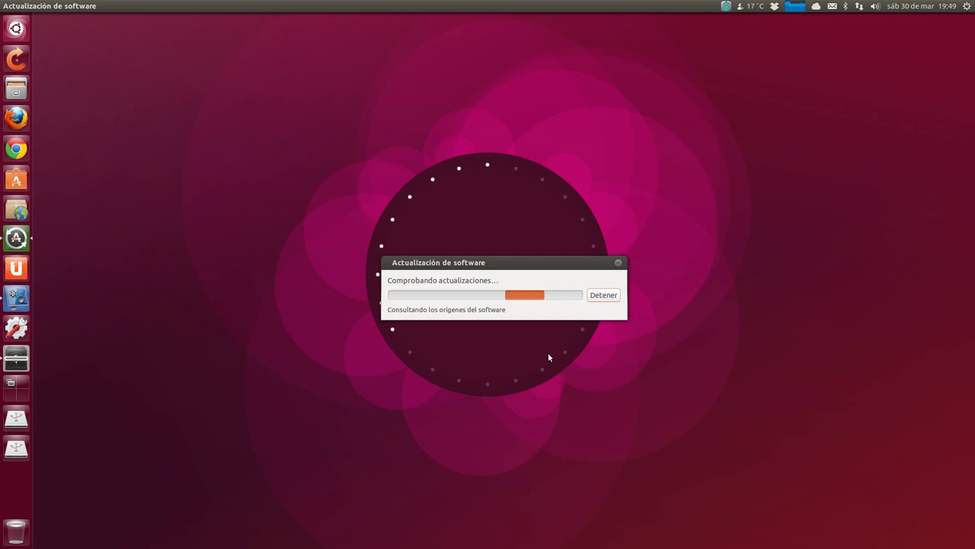
pyautogui.click(598, 295)
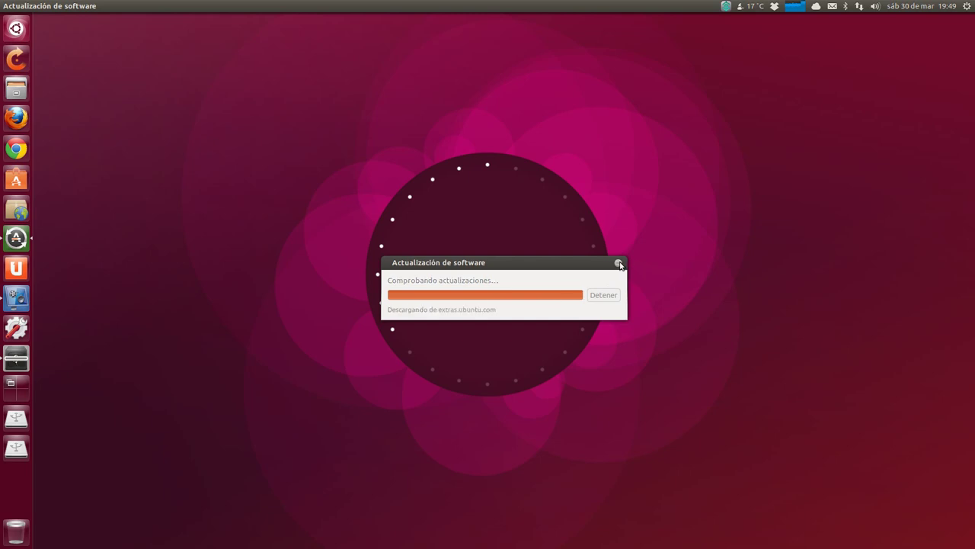
pyautogui.click(619, 264)
pyautogui.click(619, 264)
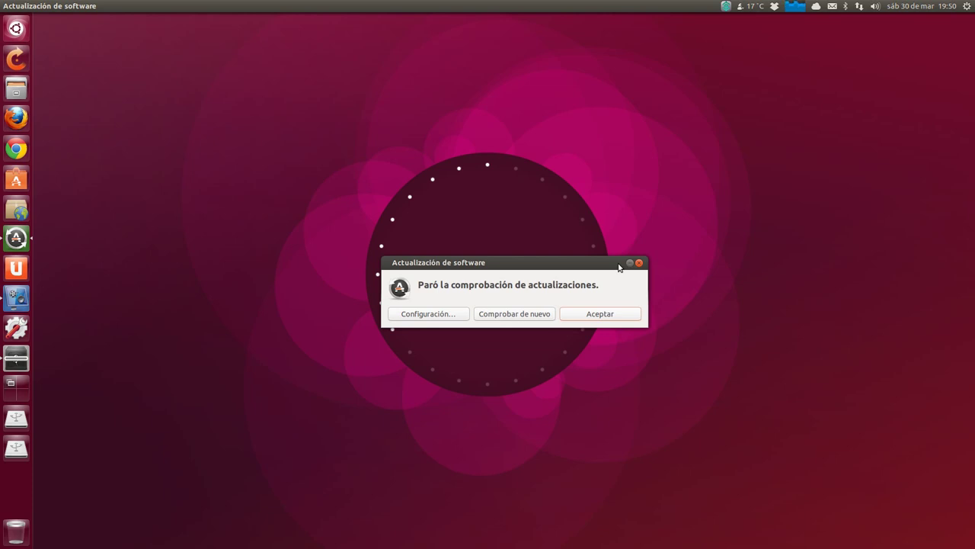
pyautogui.click(606, 308)
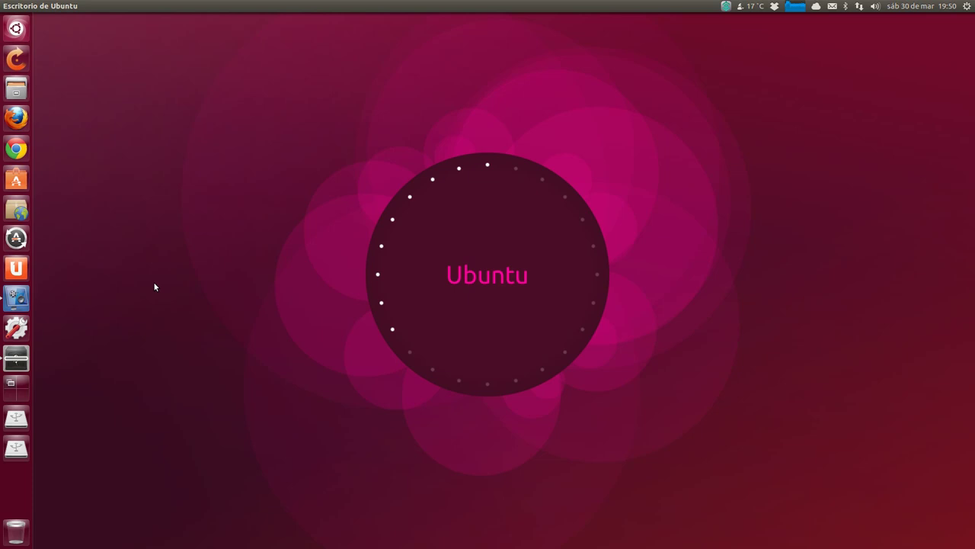
# Open and close the Dash, then launch System Settings from the launcher
pyautogui.click(15, 28)
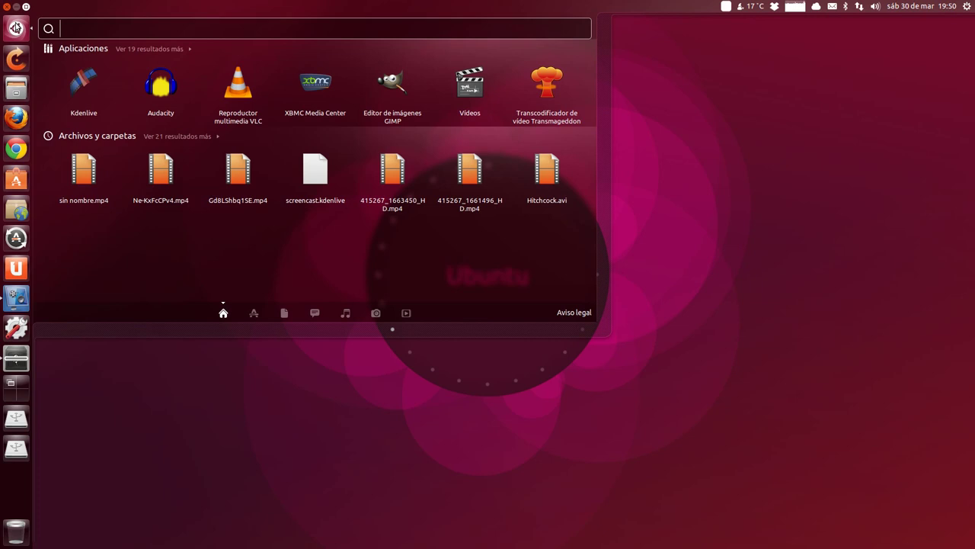
pyautogui.click(15, 28)
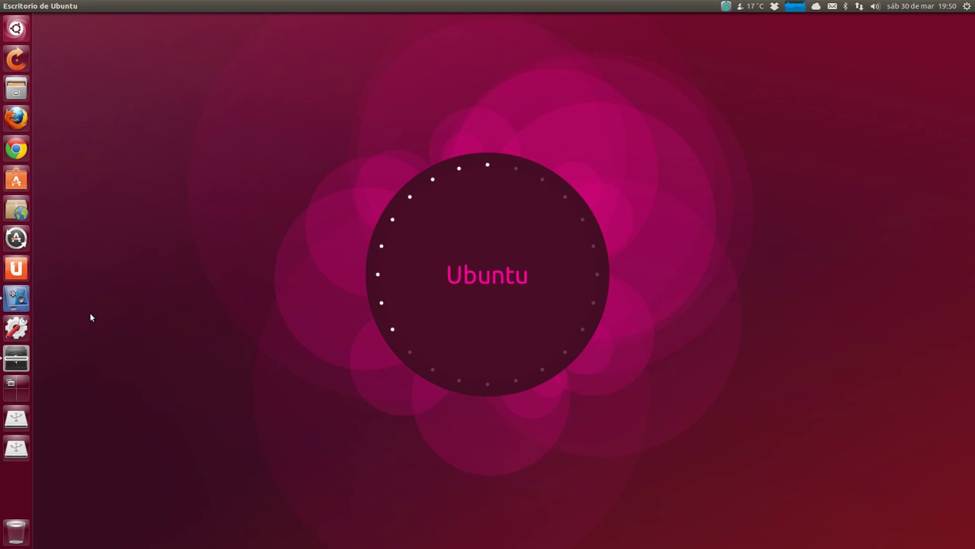
pyautogui.click(19, 329)
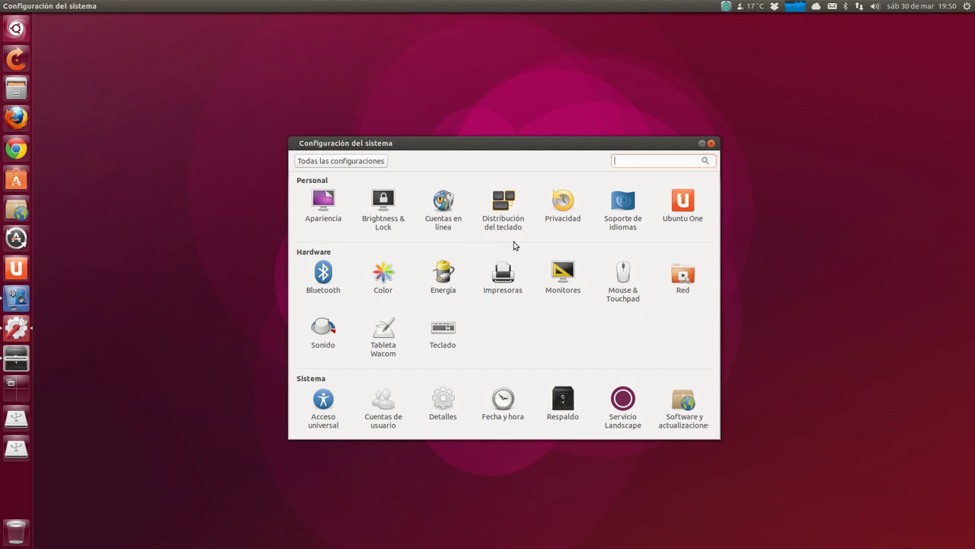
# Open the Privacidad panel, zoom in and back out, then close the window
pyautogui.click(563, 204)
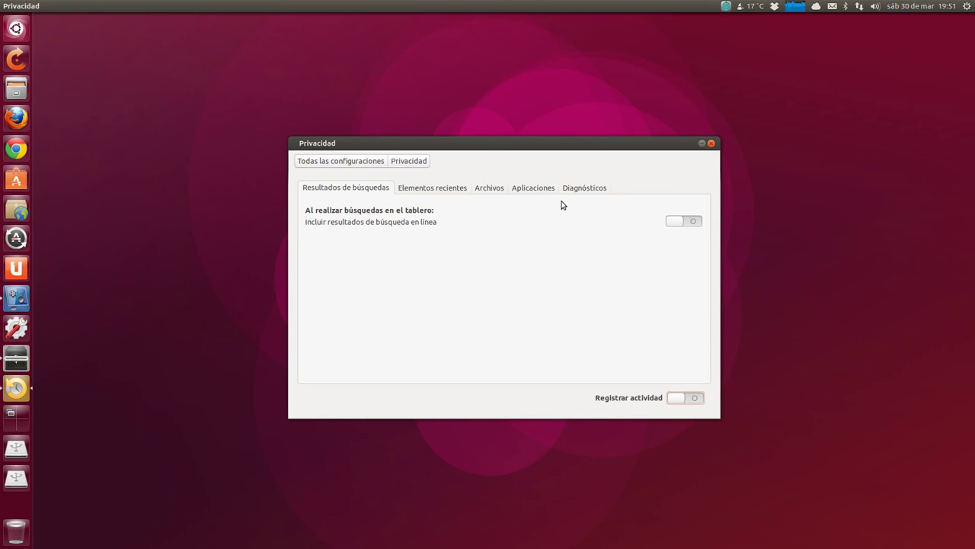
pyautogui.hotkey('ctrl', 'alt', '+')
pyautogui.hotkey('ctrl', 'alt', '+')
pyautogui.hotkey('ctrl', 'alt', '+')
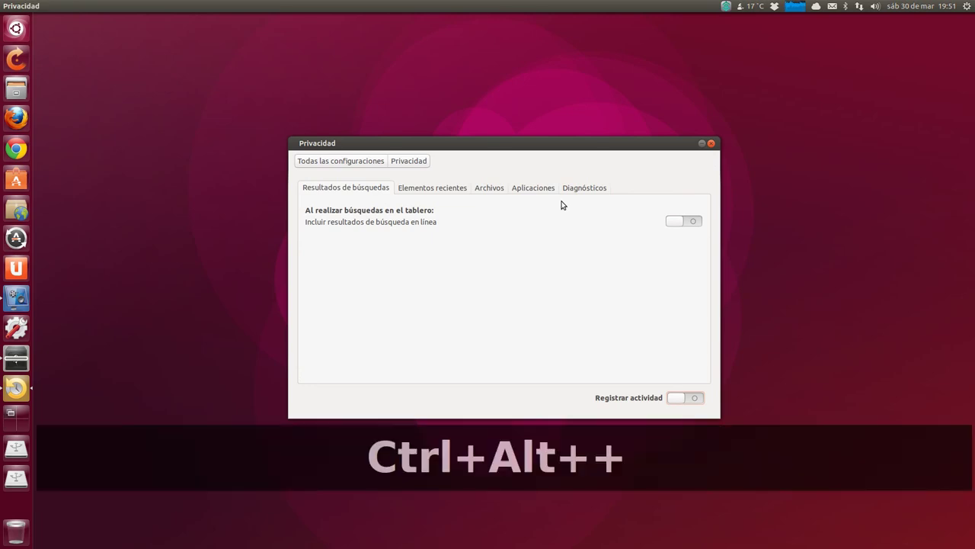
pyautogui.hotkey('ctrl', '+')
pyautogui.hotkey('ctrl', '+')
pyautogui.hotkey('ctrl', '+')
pyautogui.hotkey('ctrl', '+')
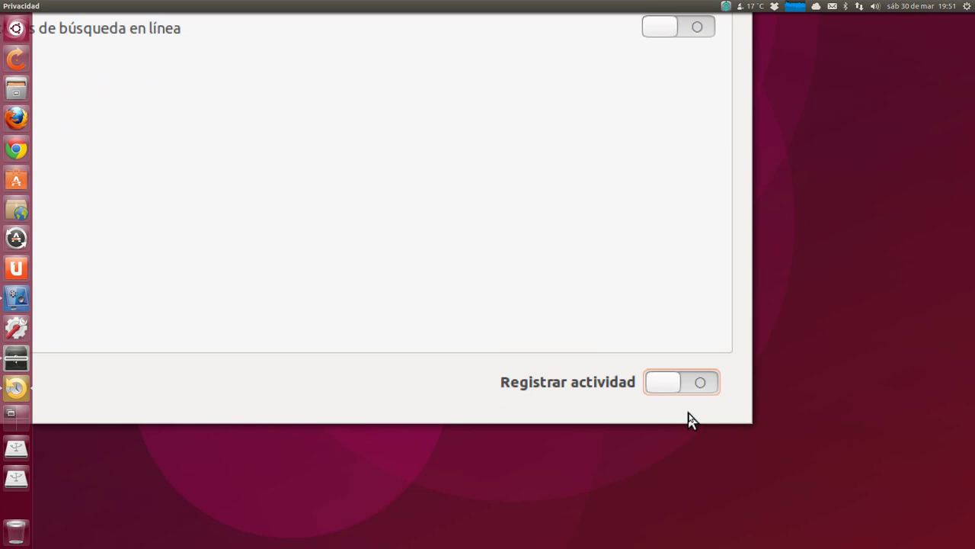
pyautogui.hotkey('ctrl', '-')
pyautogui.hotkey('ctrl', '-')
pyautogui.hotkey('ctrl', '-')
pyautogui.hotkey('ctrl', '-')
pyautogui.hotkey('ctrl', '-')
pyautogui.hotkey('ctrl', '-')
pyautogui.hotkey('ctrl', '-')
pyautogui.hotkey('ctrl', '-')
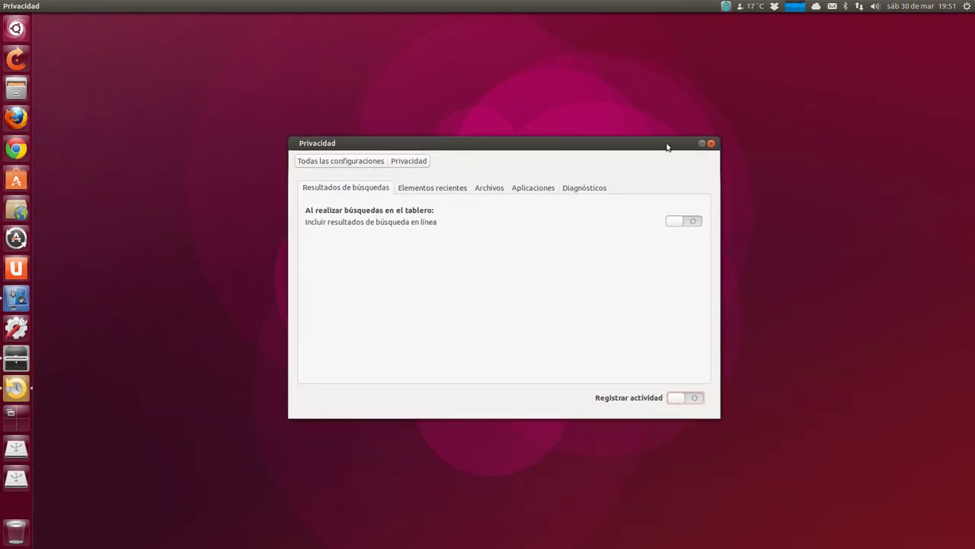
pyautogui.click(711, 144)
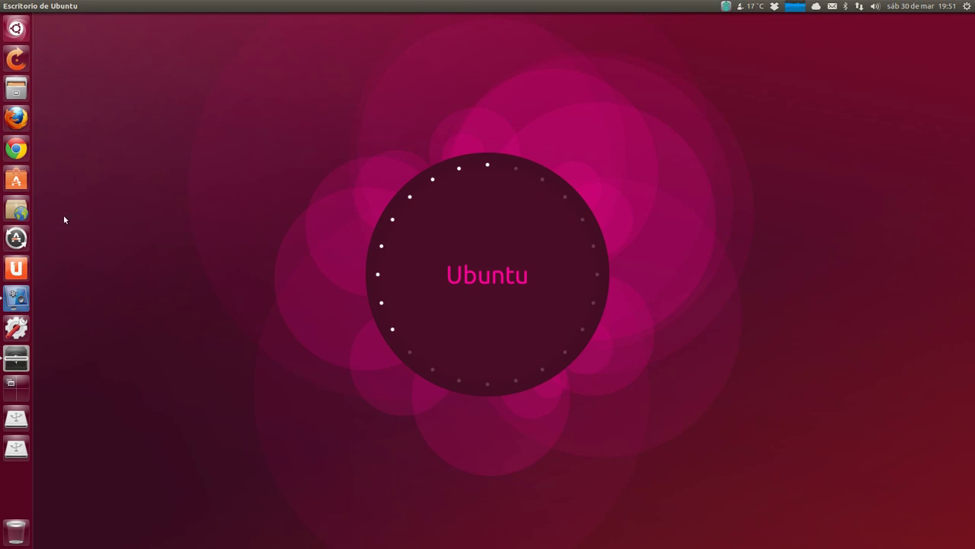
# Launch Ubuntu Software Center from the Unity launcher
pyautogui.click(15, 180)
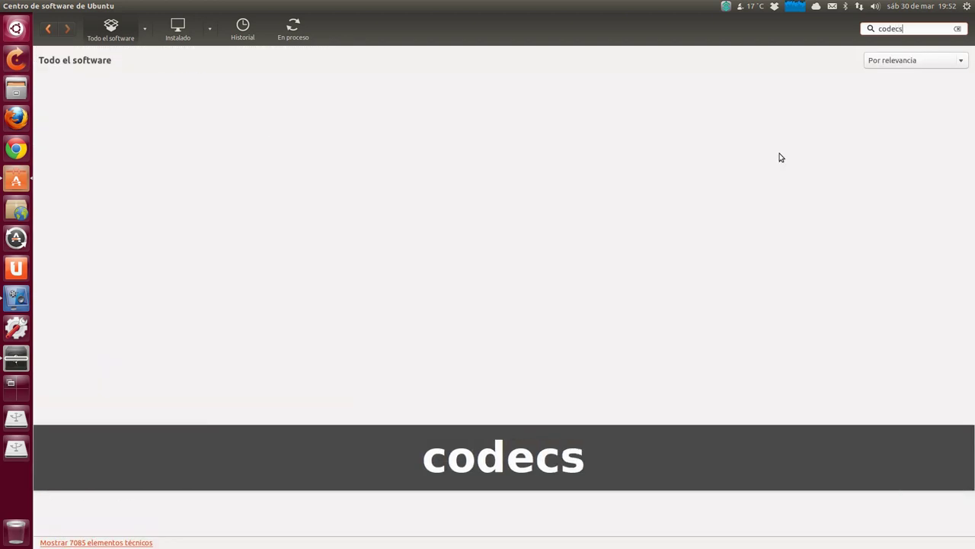
# Search the Software Center for 'multimedia', replacing the earlier 'codecs multimedia' query
pyautogui.write('m')
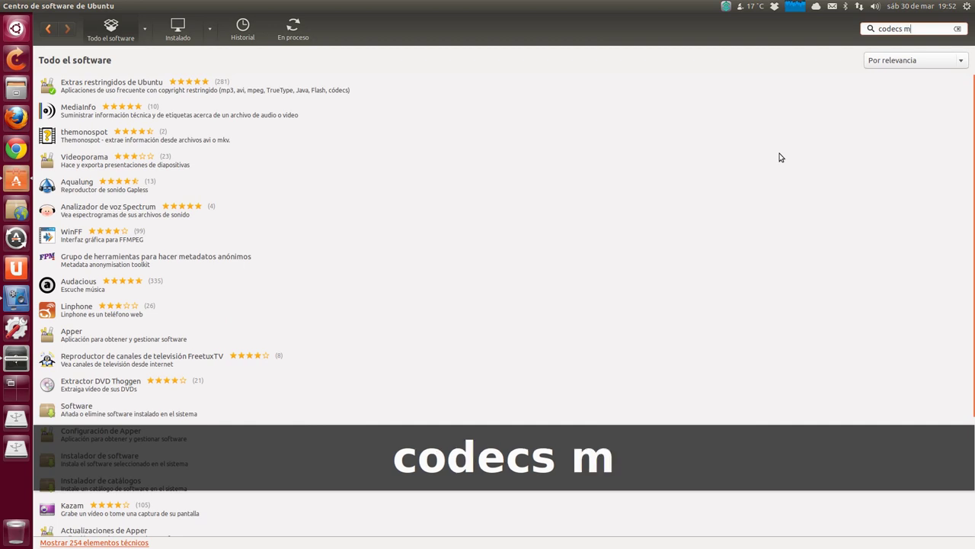
pyautogui.write('ulti')
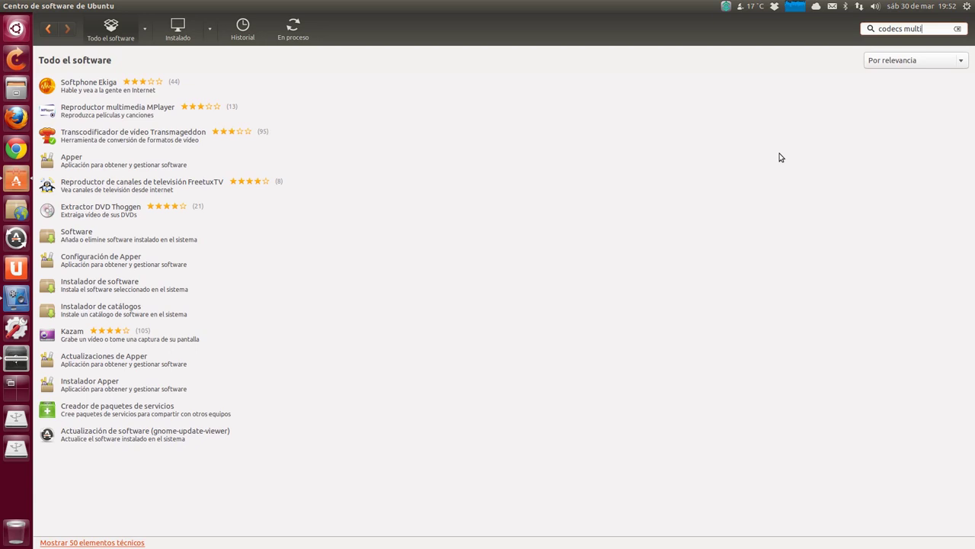
pyautogui.write('media')
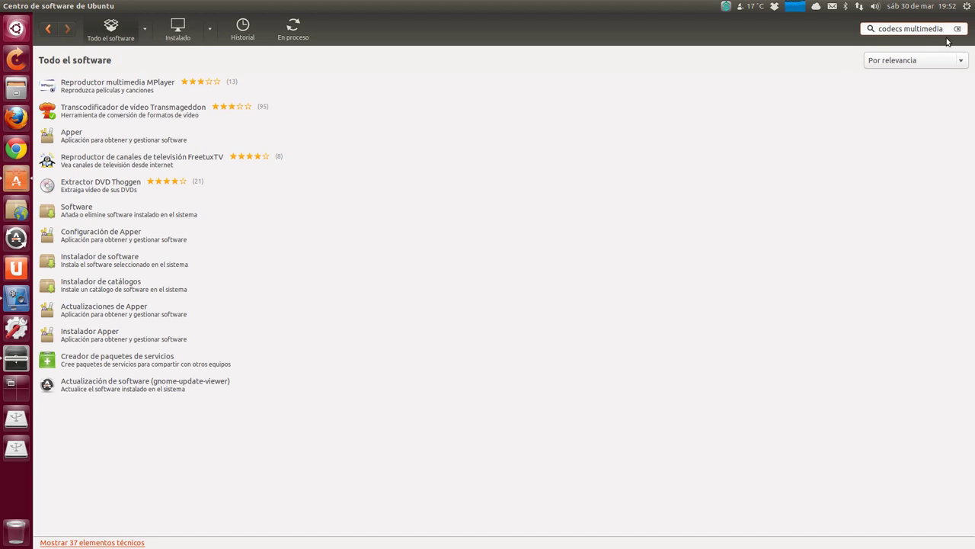
pyautogui.tripleClick(914, 28)
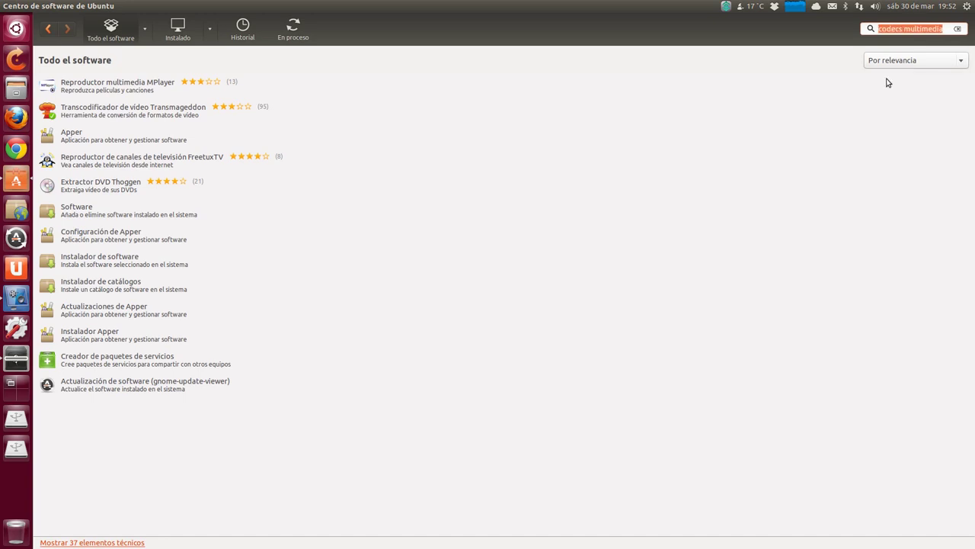
pyautogui.write('m')
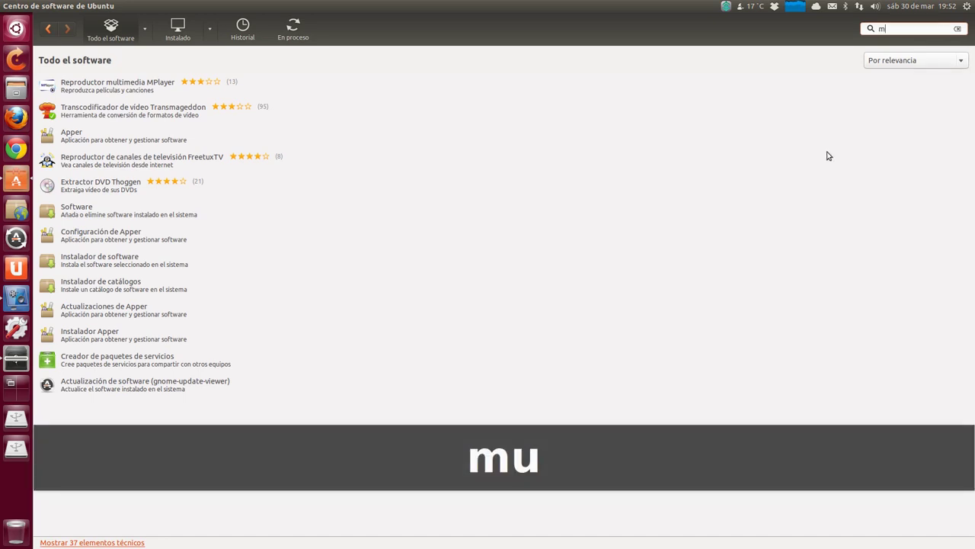
pyautogui.write('ultimedia')
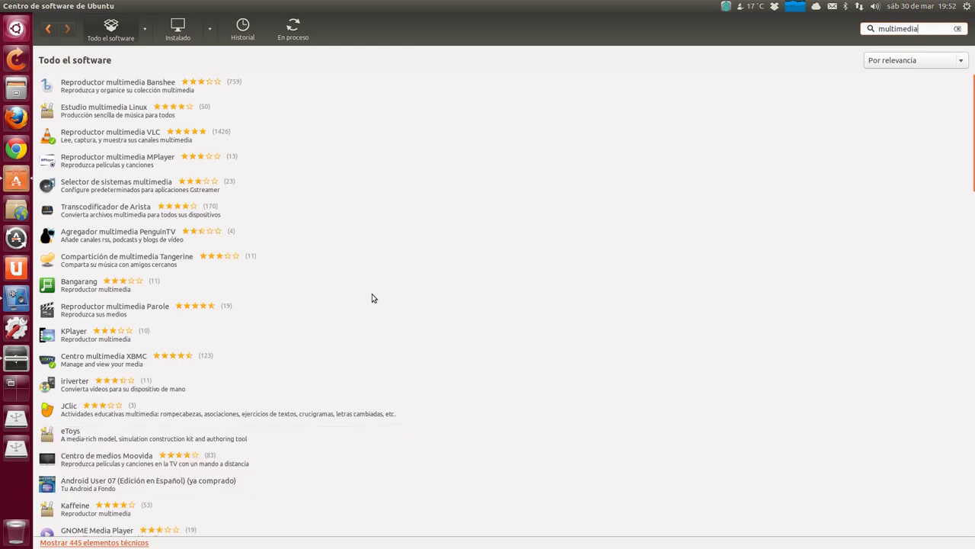
# Open the details page of the installed Complementos extra de GStreamer package
pyautogui.scroll(-4, 241, 339)
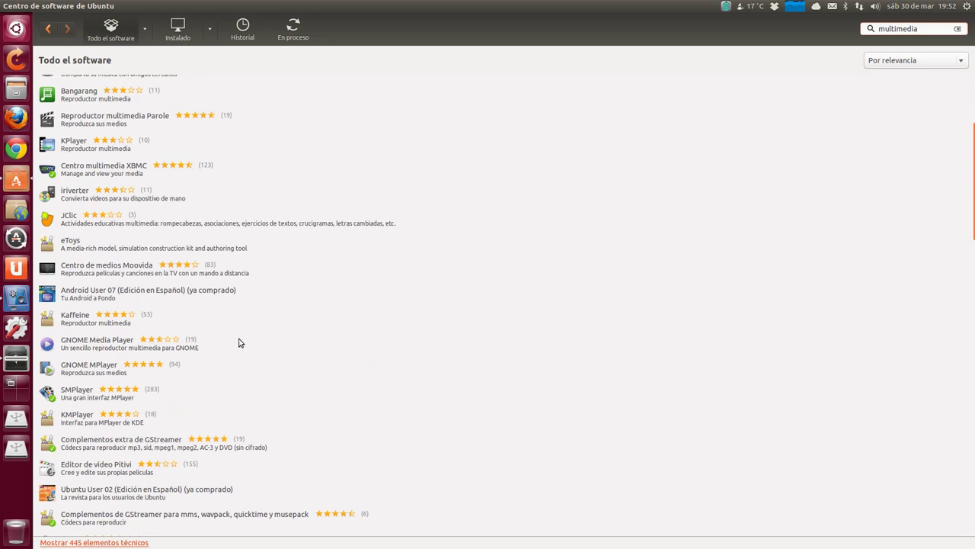
pyautogui.scroll(4, 240, 343)
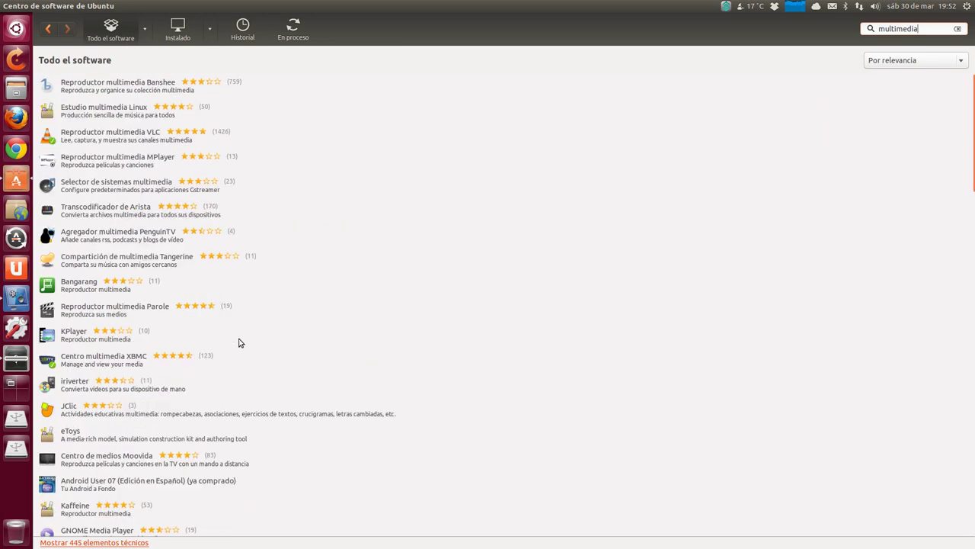
pyautogui.scroll(-5, 238, 343)
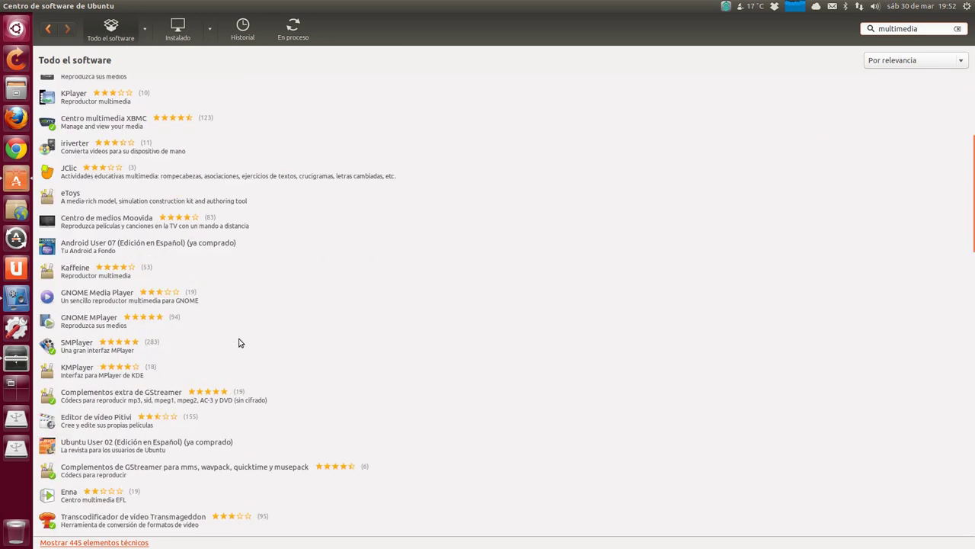
pyautogui.click(152, 398)
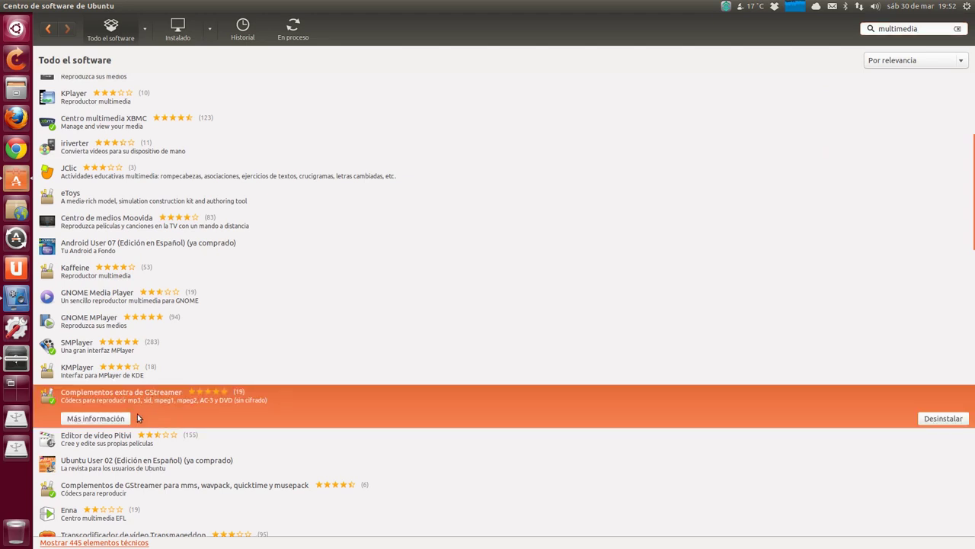
pyautogui.click(98, 422)
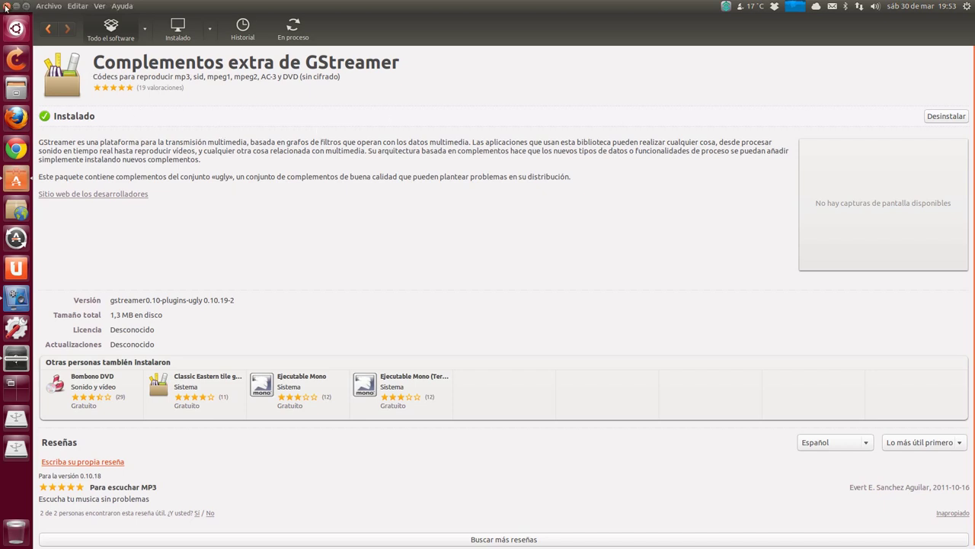
# Close the Ubuntu Software Center window
pyautogui.click(6, 7)
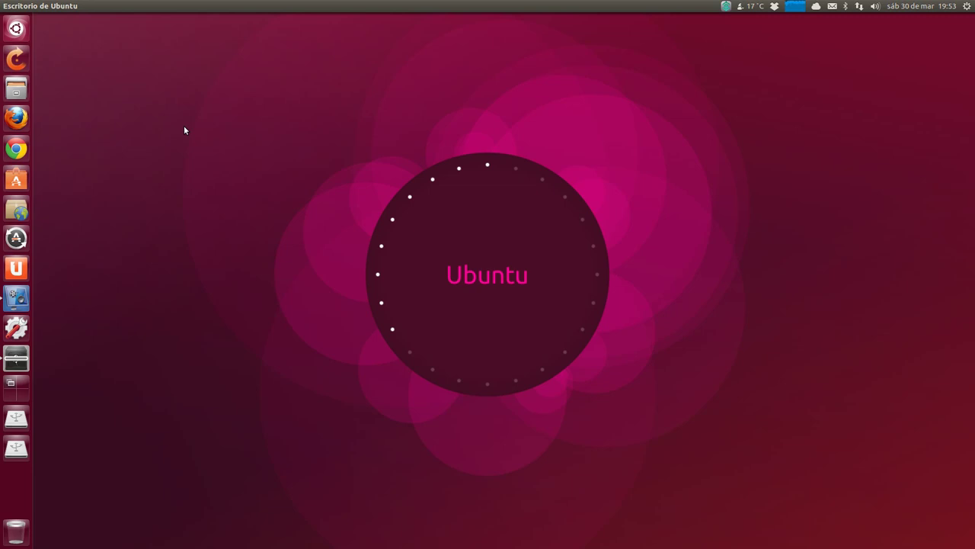
# In Firefox, go from google.es to the Chrome download page and close the package-choice dialog
pyautogui.click(13, 121)
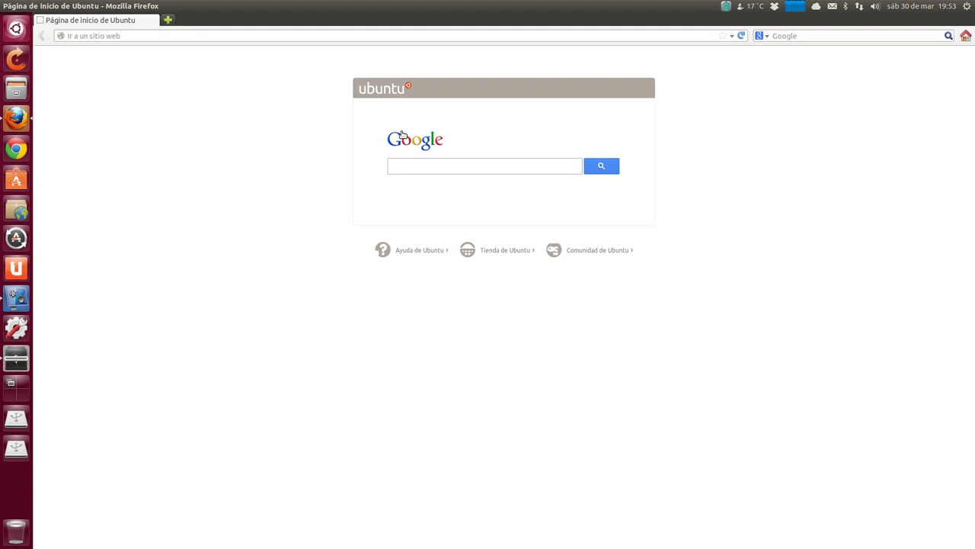
pyautogui.click(410, 140)
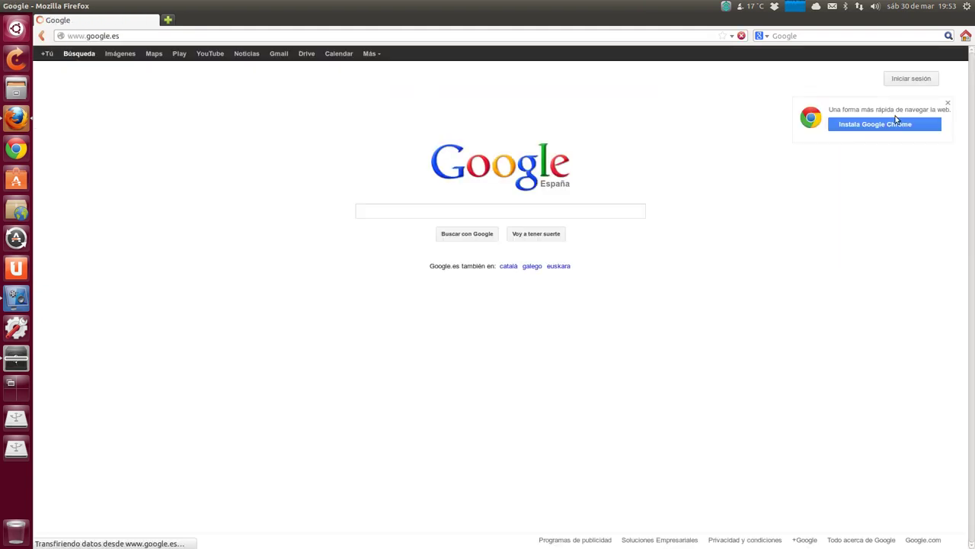
pyautogui.click(882, 127)
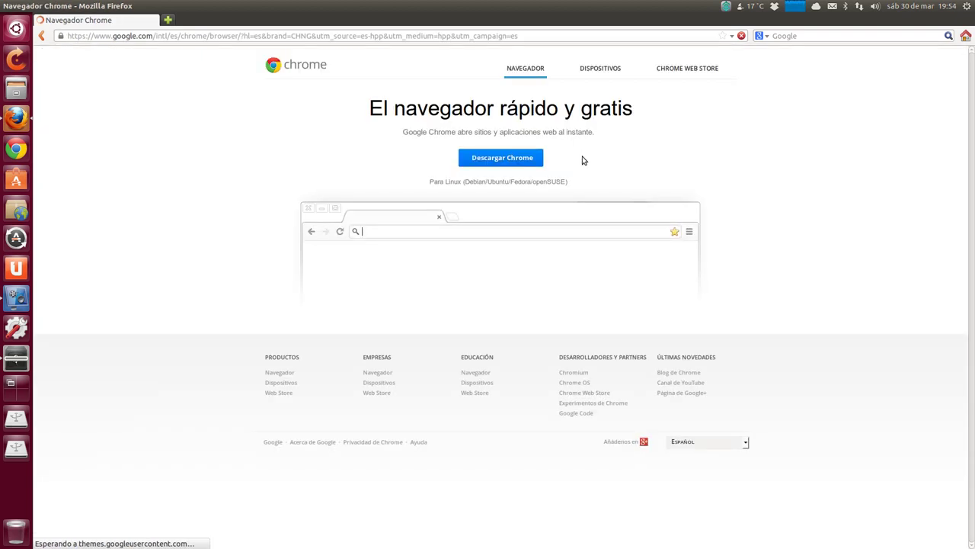
pyautogui.click(500, 160)
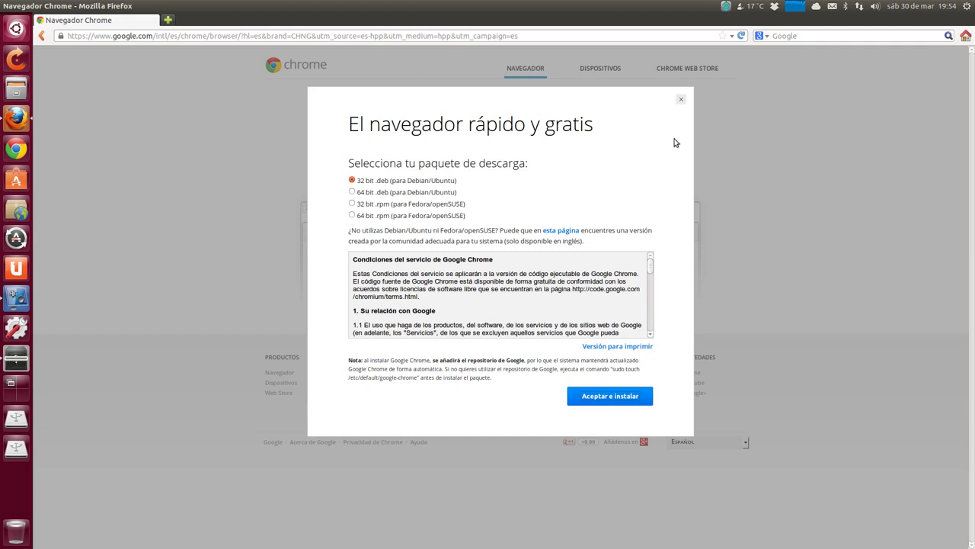
pyautogui.click(682, 100)
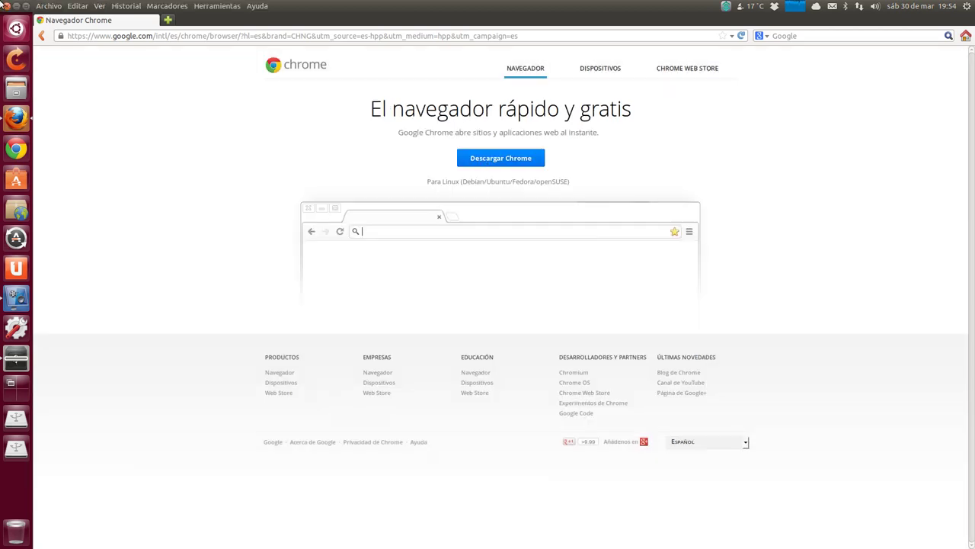
# Close Firefox, open Descargas from the Files launcher, select google-chrome-stable_current_i386.deb, then close the folder
pyautogui.click(8, 6)
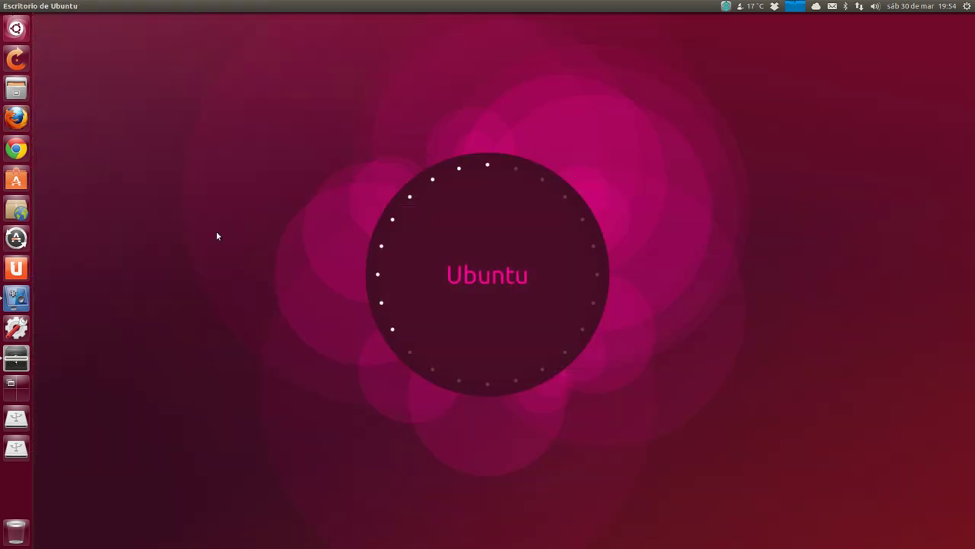
pyautogui.rightClick(23, 93)
pyautogui.click(67, 89)
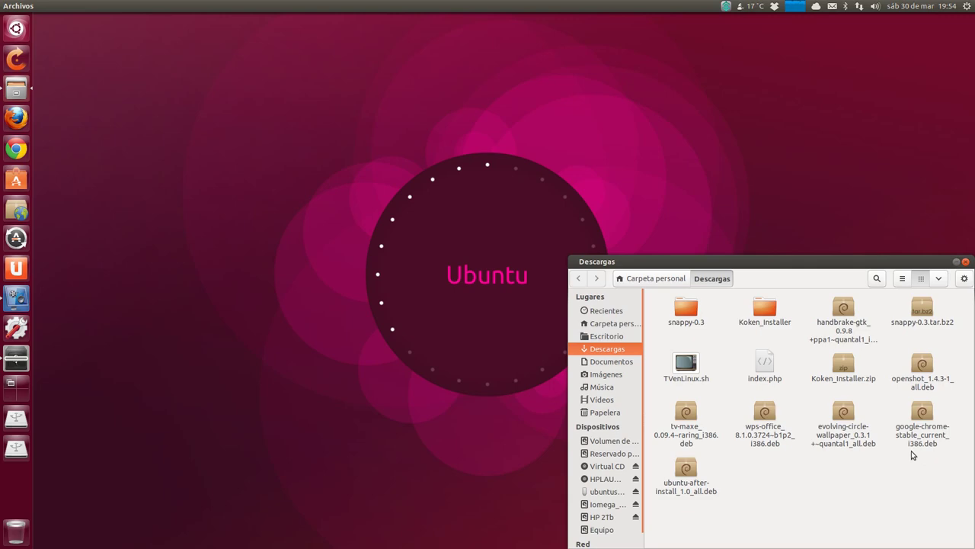
pyautogui.hotkey('ctrl', '+')
pyautogui.hotkey('ctrl', '+')
pyautogui.hotkey('ctrl', '+')
pyautogui.hotkey('ctrl', '+')
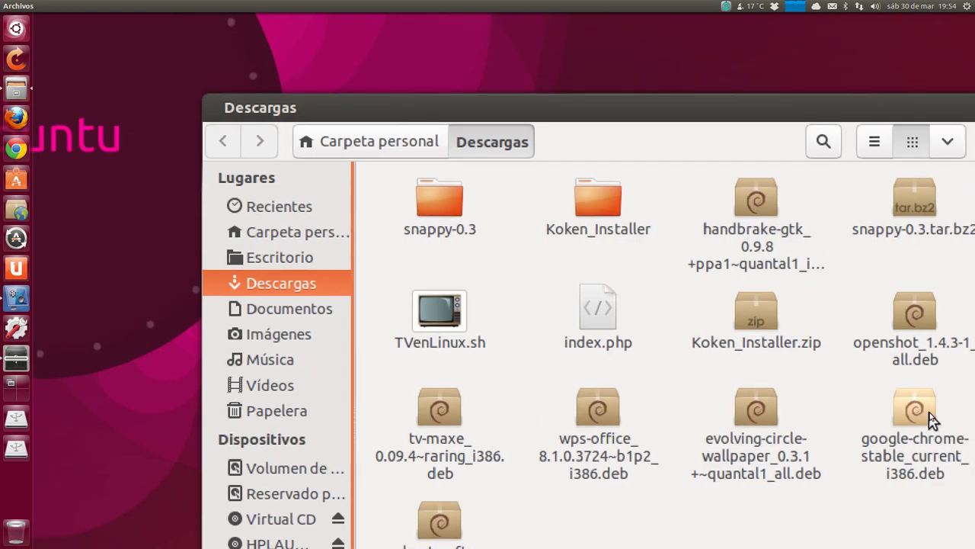
pyautogui.click(910, 417)
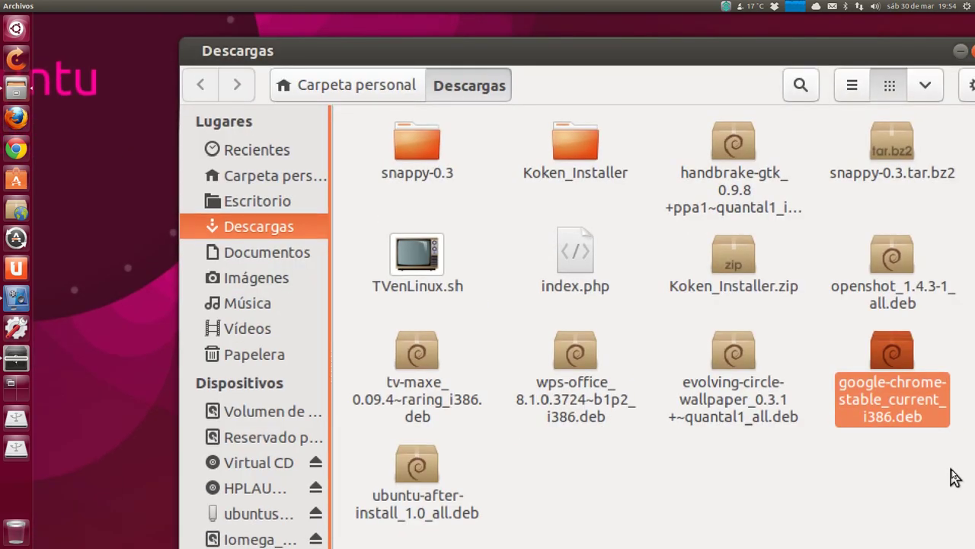
pyautogui.hotkey('ctrl', '-')
pyautogui.hotkey('ctrl', '-')
pyautogui.hotkey('ctrl', '-')
pyautogui.hotkey('ctrl', '-')
pyautogui.hotkey('ctrl', '-')
pyautogui.hotkey('ctrl', '-')
pyautogui.hotkey('ctrl', '-')
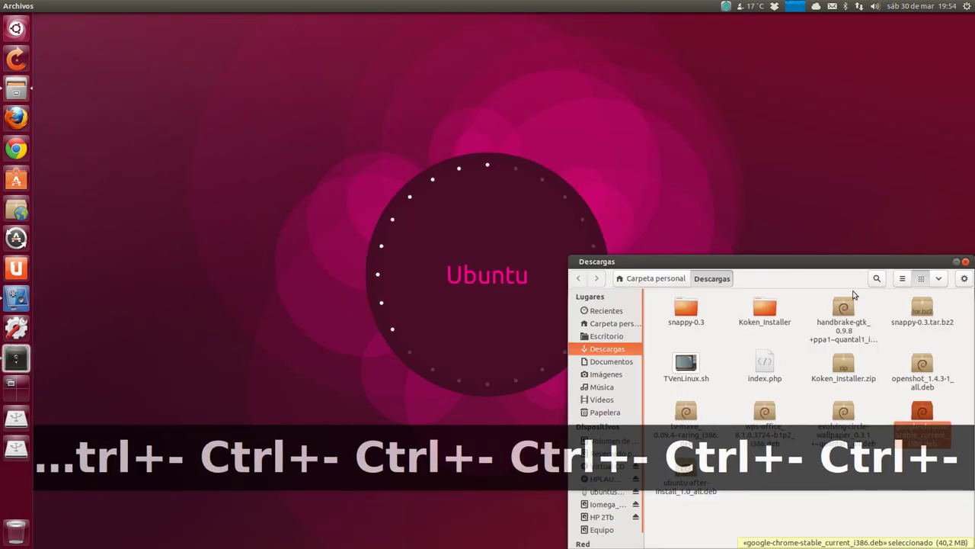
pyautogui.click(966, 262)
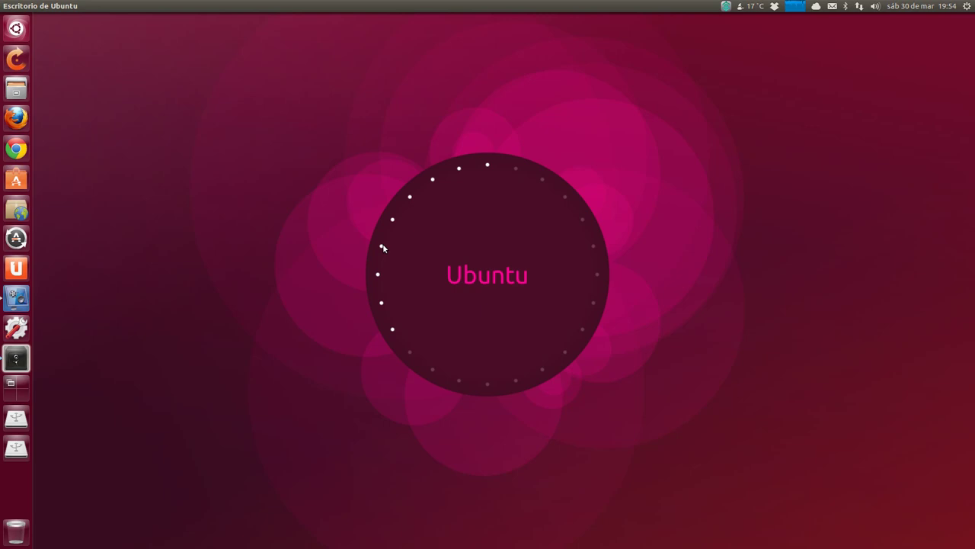
# Open a terminal and change into the Descargas folder with cd Descargas
pyautogui.hotkey('ctrl', 'alt', 't')
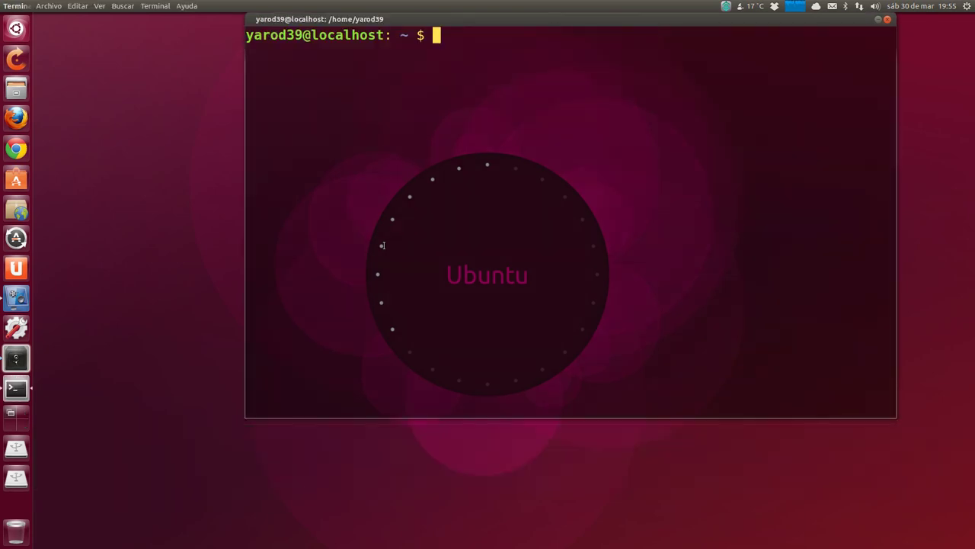
pyautogui.write('cd De')
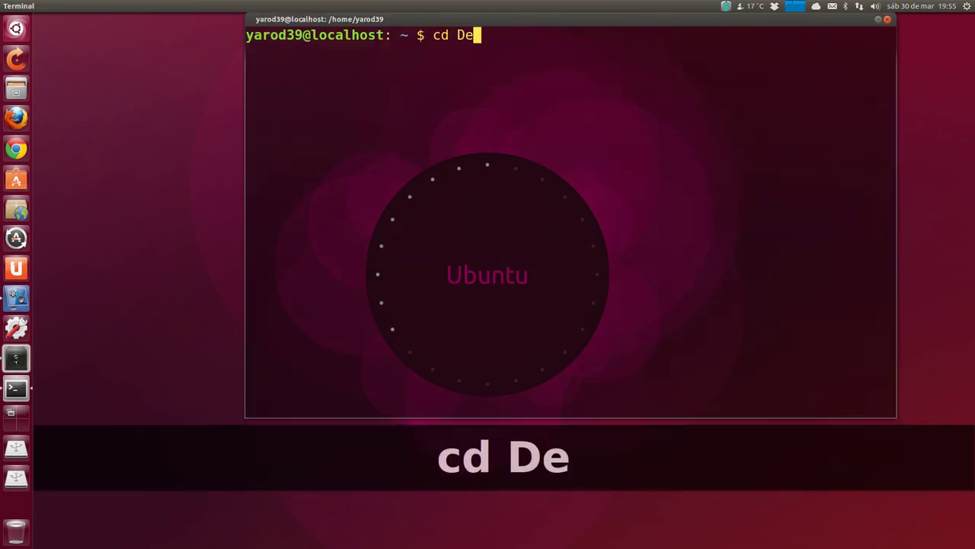
pyautogui.write('sc')
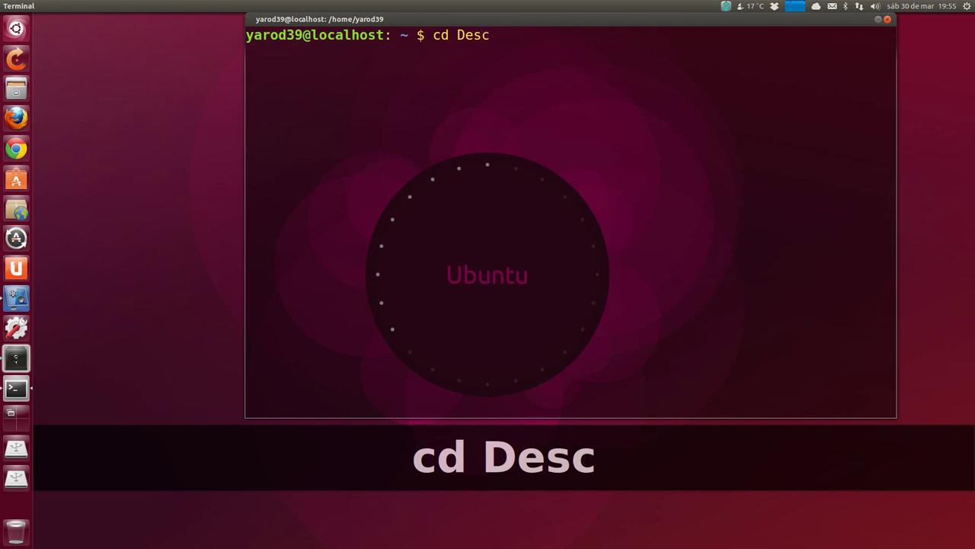
pyautogui.write('argas')
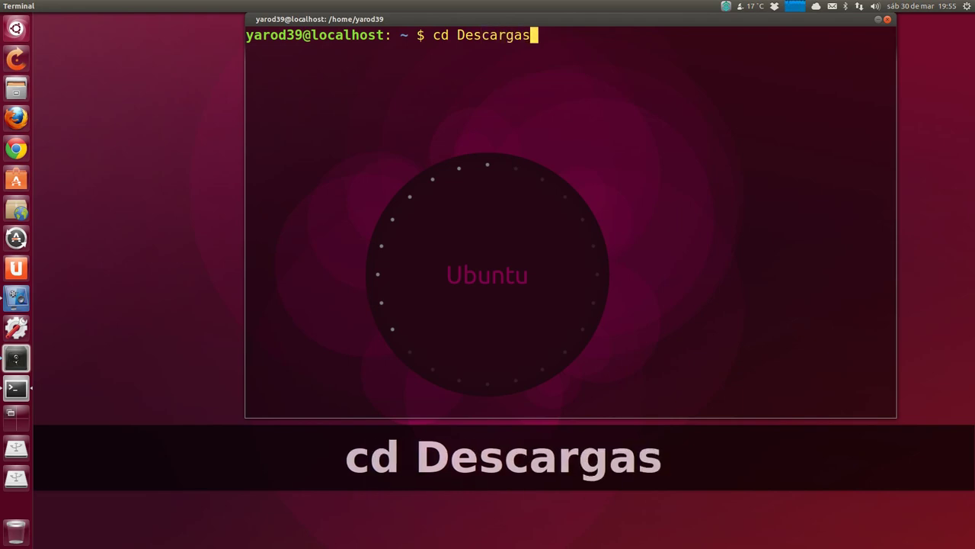
pyautogui.press('Return')
# Start a dpkg -i google-chrome install command, abandon it, and exit the terminal
pyautogui.write('d')
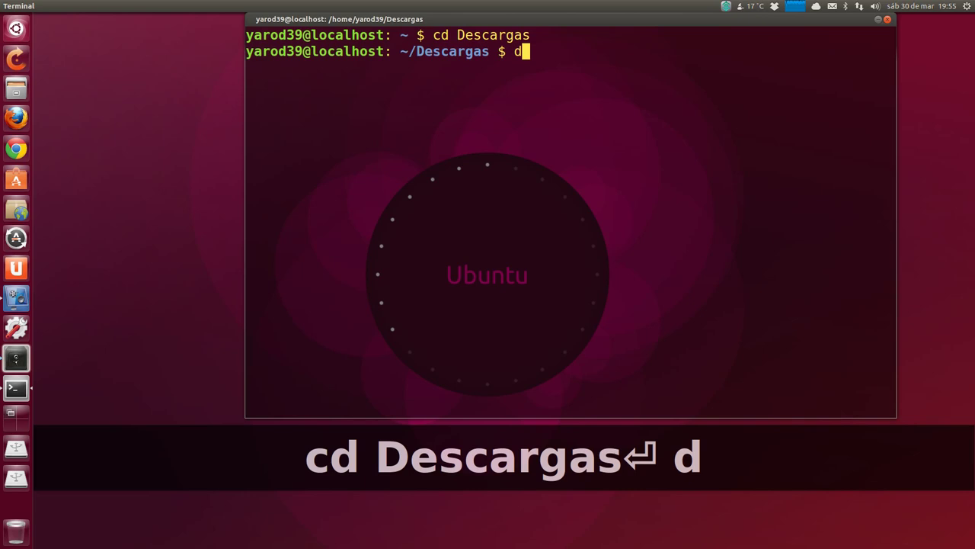
pyautogui.write('pkg -i')
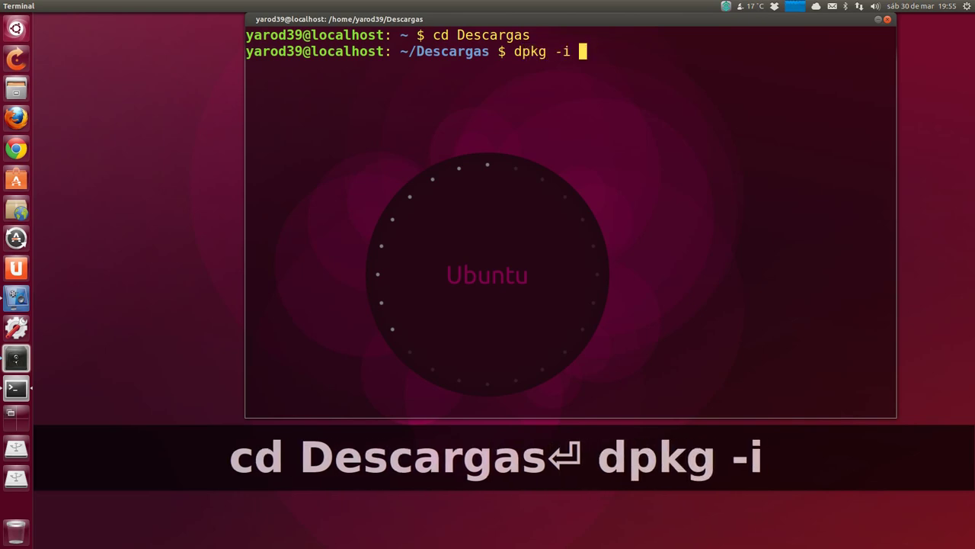
pyautogui.write(' google')
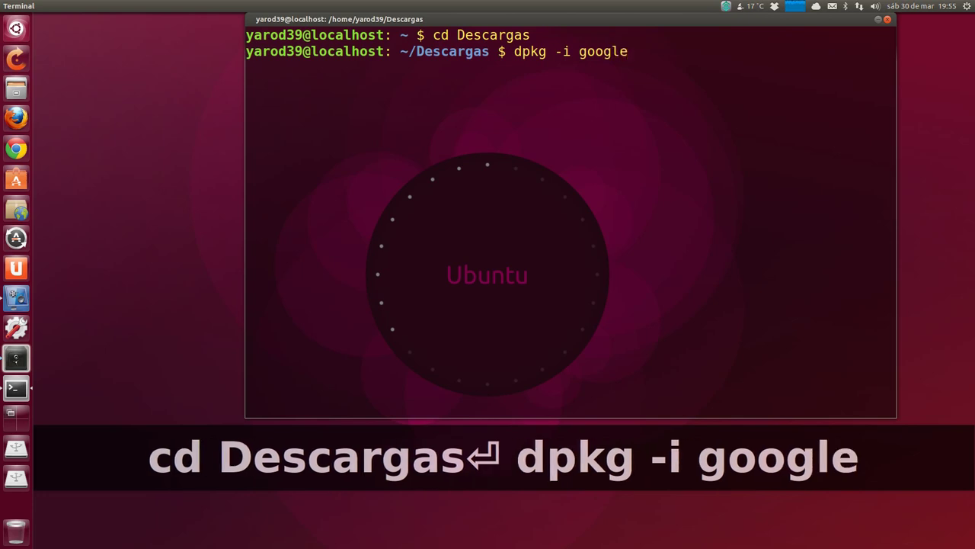
pyautogui.press('Tab')
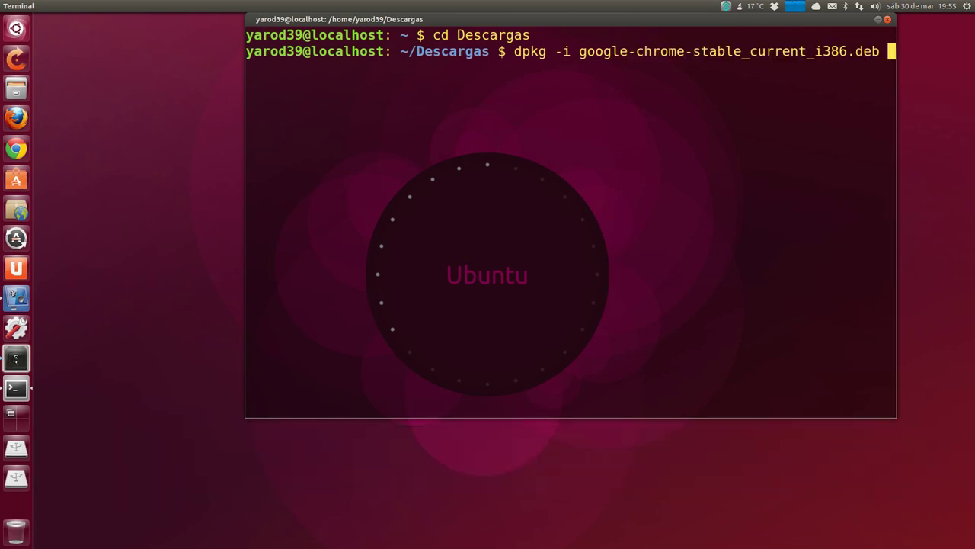
pyautogui.press('BackSpace')
pyautogui.press('BackSpace')
pyautogui.press('BackSpace')
pyautogui.press('BackSpace')
pyautogui.press('BackSpace')
pyautogui.press('BackSpace')
pyautogui.press('BackSpace')
pyautogui.press('BackSpace')
pyautogui.press('BackSpace')
pyautogui.press('BackSpace')
pyautogui.press('BackSpace')
pyautogui.press('BackSpace')
pyautogui.press('BackSpace')
pyautogui.press('BackSpace')
pyautogui.press('BackSpace')
pyautogui.press('BackSpace')
pyautogui.press('BackSpace')
pyautogui.press('BackSpace')
pyautogui.press('BackSpace')
pyautogui.press('BackSpace')
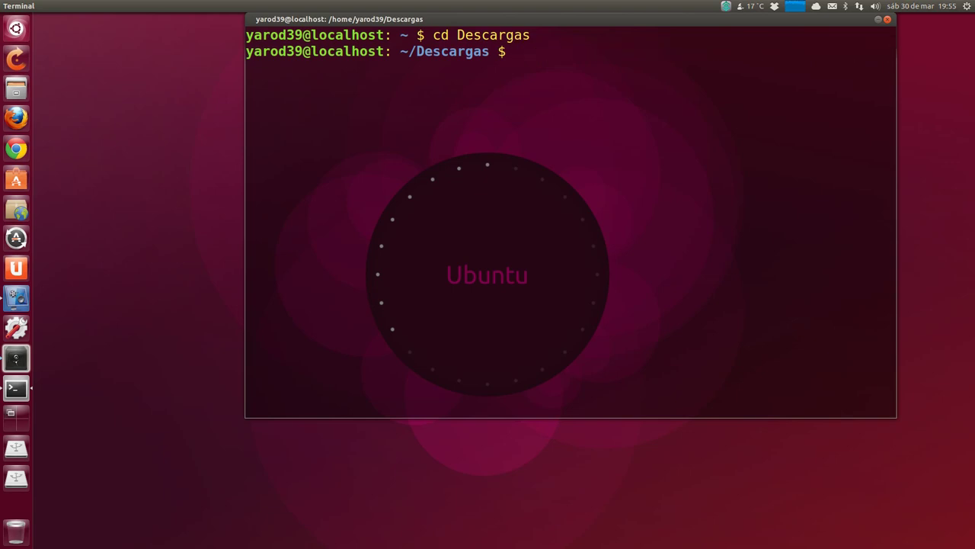
pyautogui.write('e')
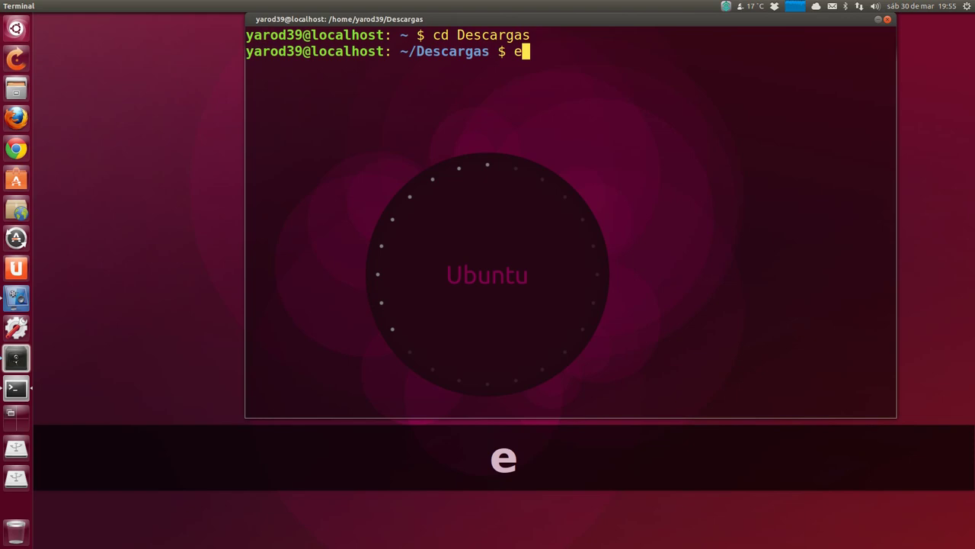
pyautogui.write('xit')
pyautogui.press('Return')
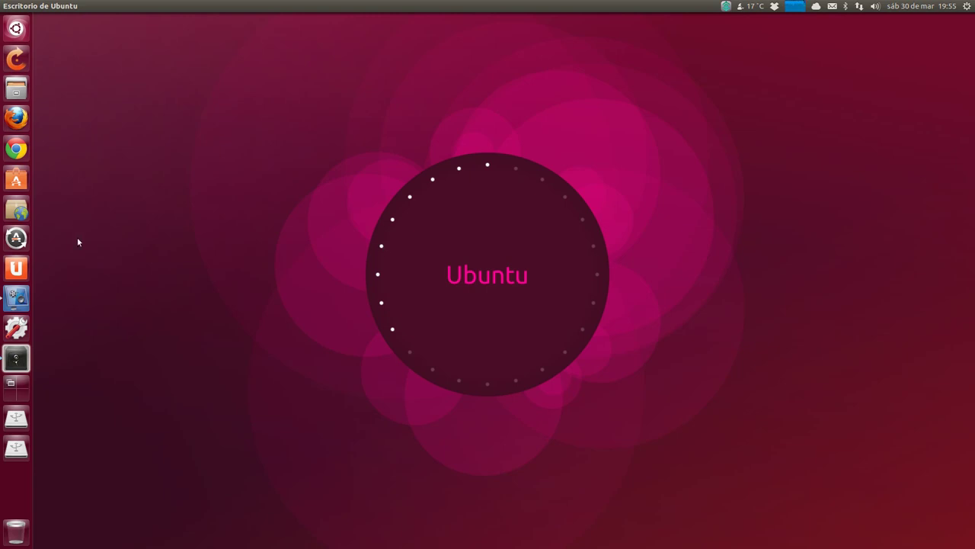
pyautogui.click(20, 330)
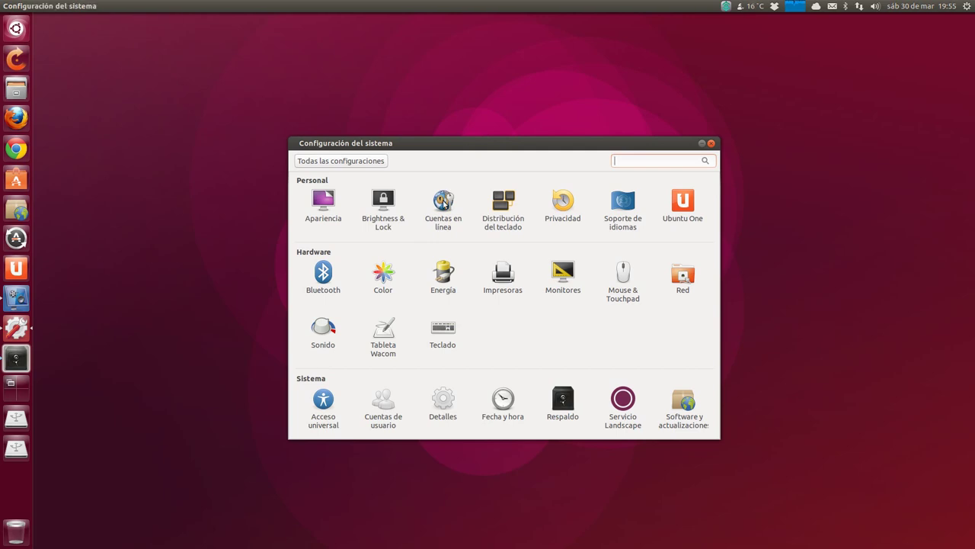
pyautogui.click(445, 204)
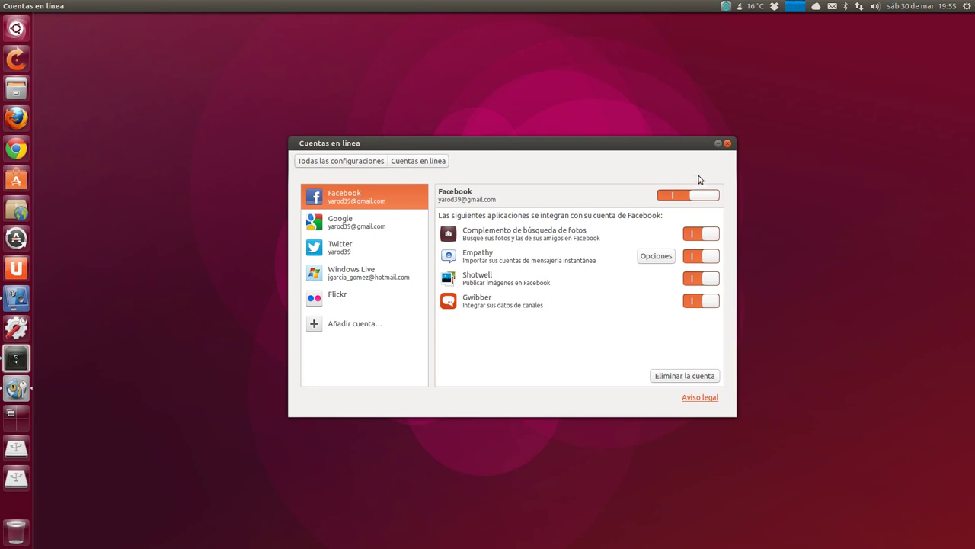
pyautogui.click(727, 144)
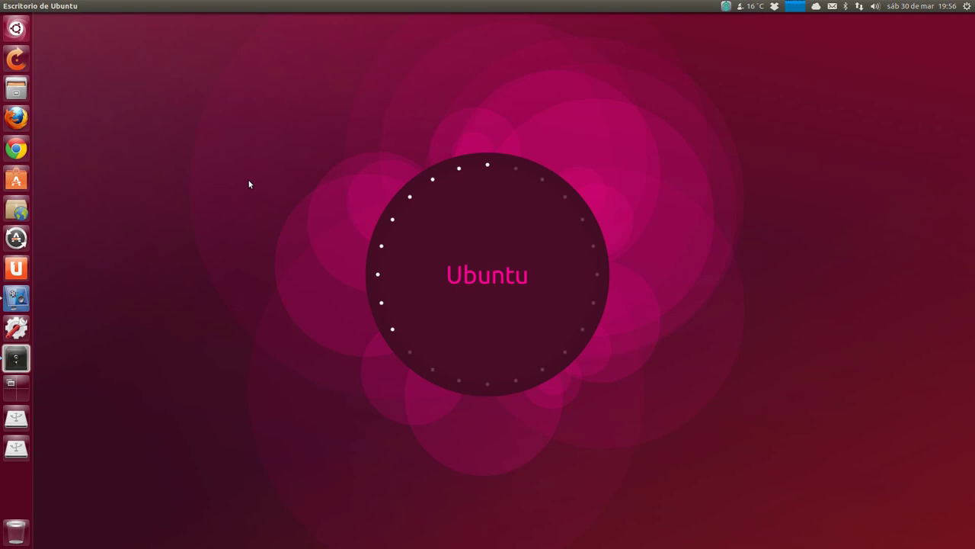
# In a new terminal run sudo apt-get install libdvdread4, then begin typing sudo /usr/share
pyautogui.hotkey('ctrl', 'alt', 't')
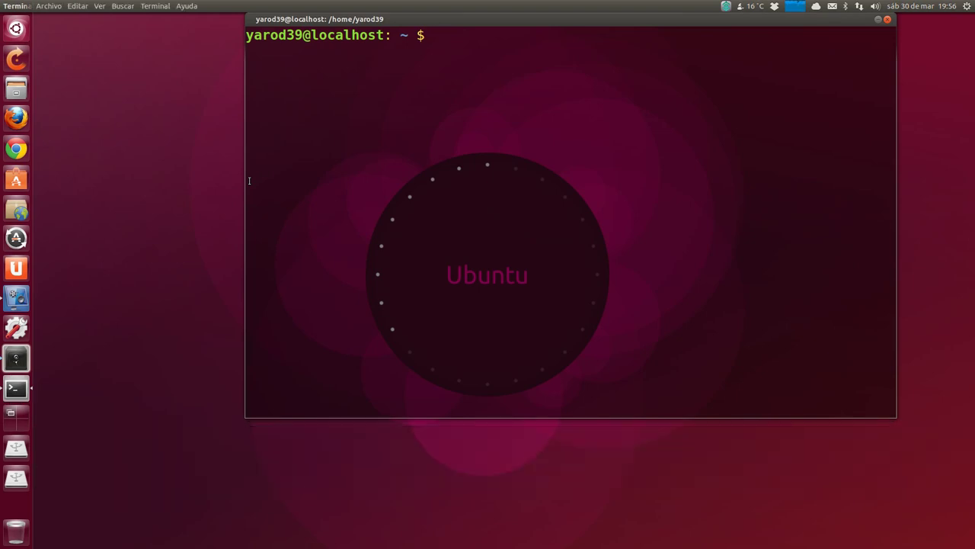
pyautogui.write('sudo ap')
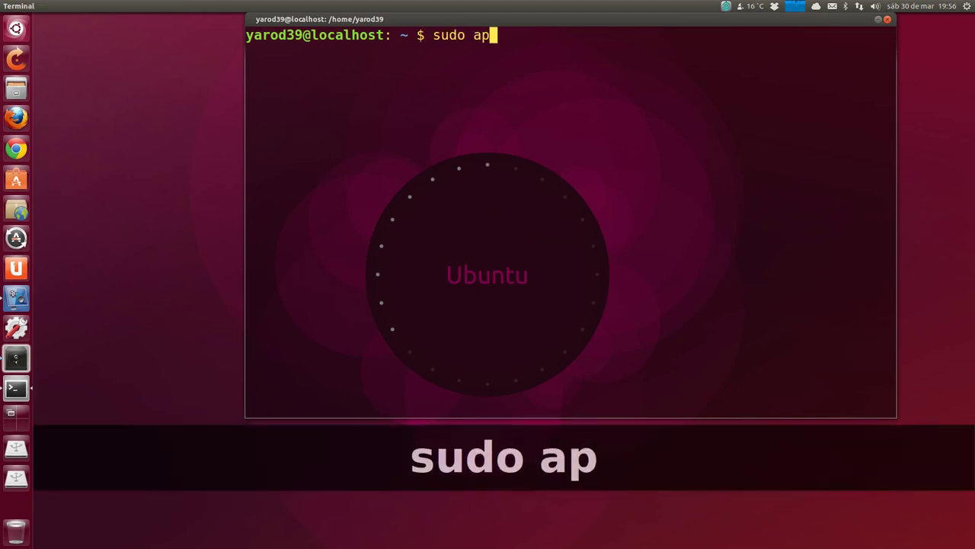
pyautogui.write('t-get')
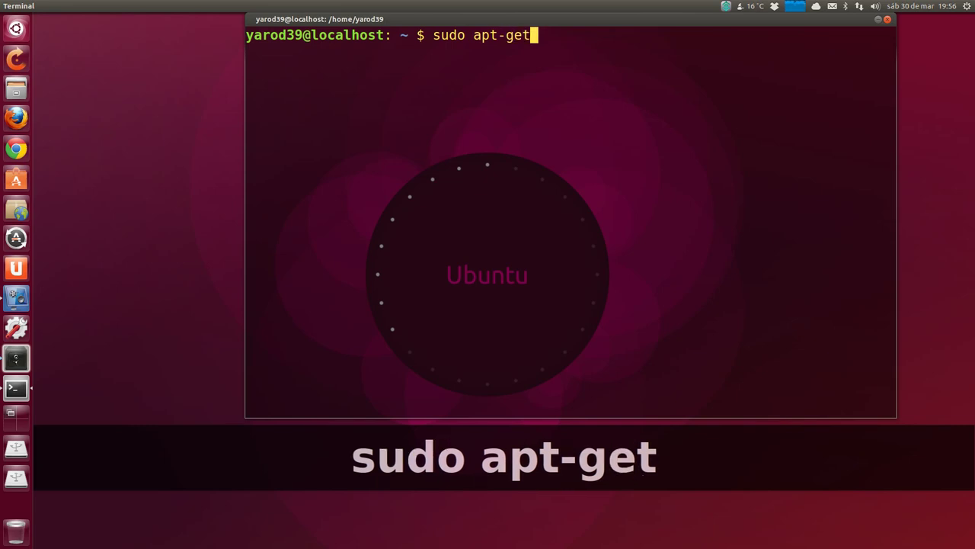
pyautogui.write(' insr')
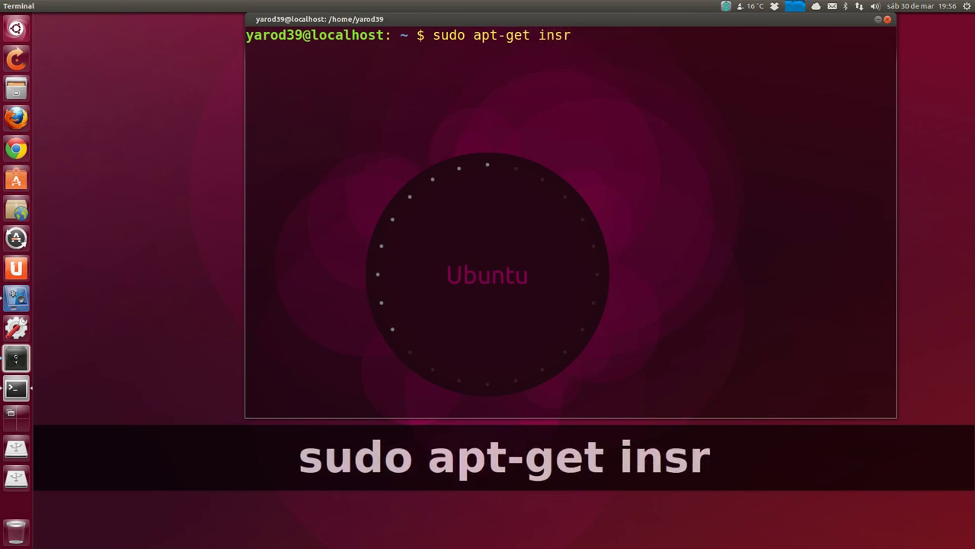
pyautogui.press('BackSpace')
pyautogui.write('tall ')
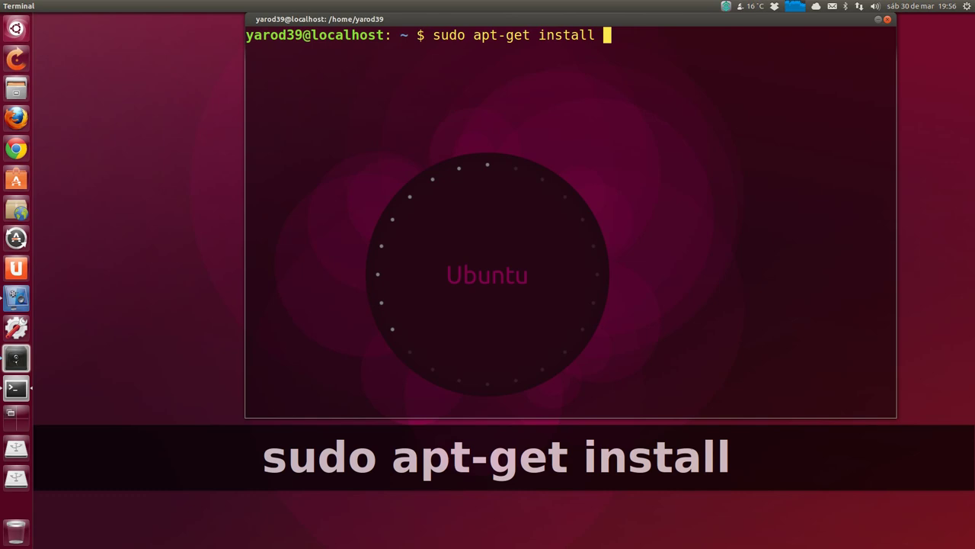
pyautogui.write('lib')
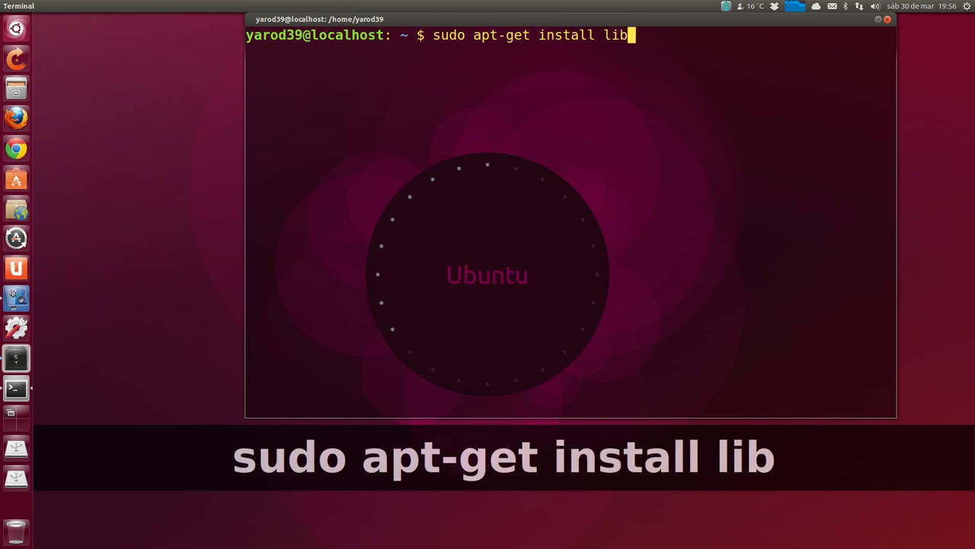
pyautogui.write('dvd')
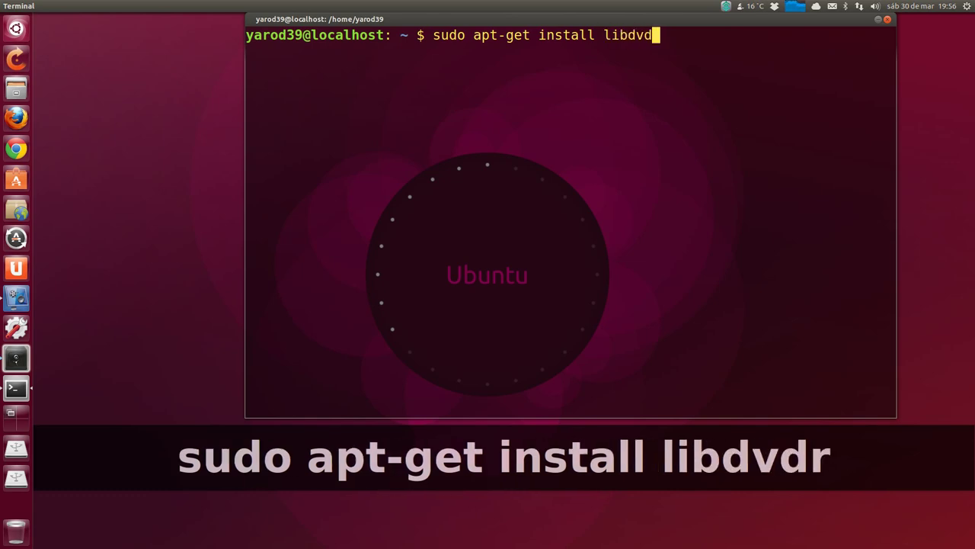
pyautogui.write('read4')
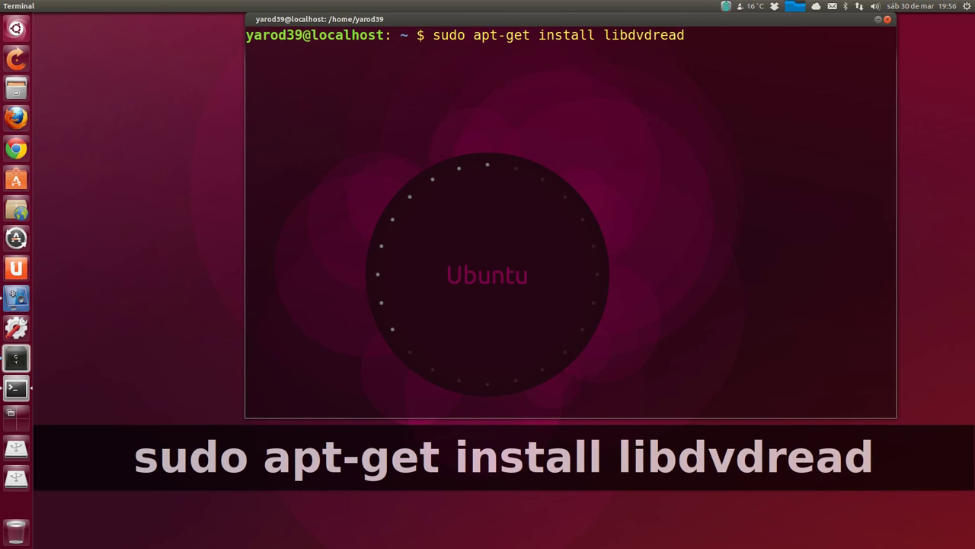
pyautogui.press('Return')
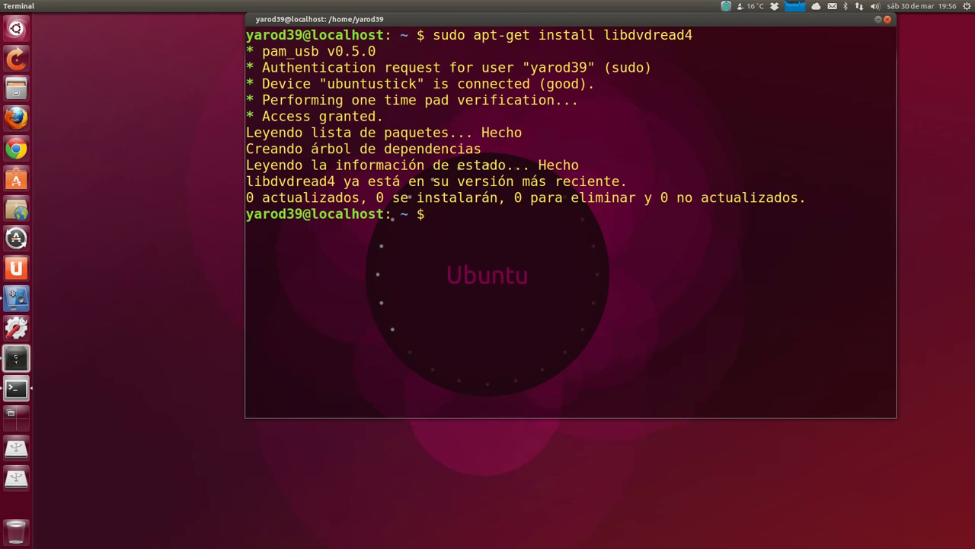
pyautogui.write('sudo ')
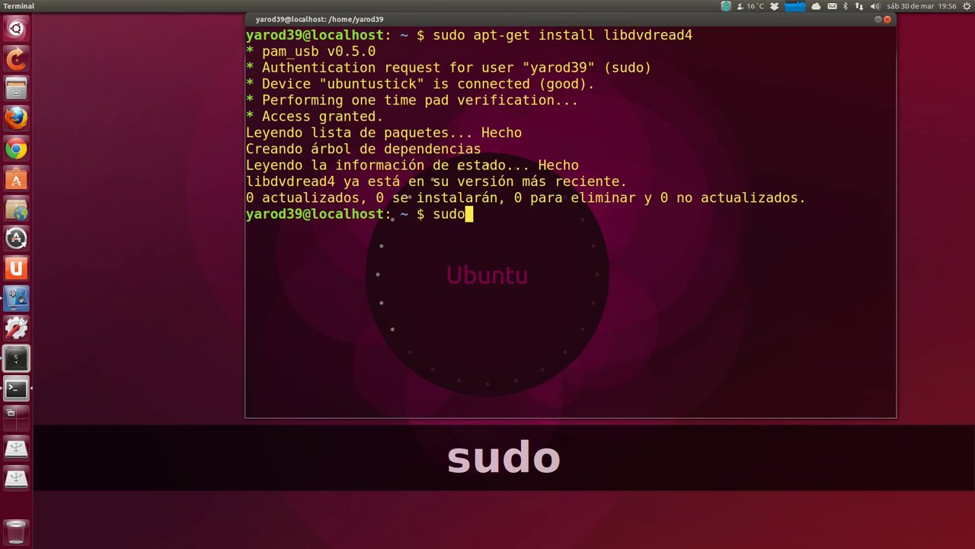
pyautogui.write('/usr<')
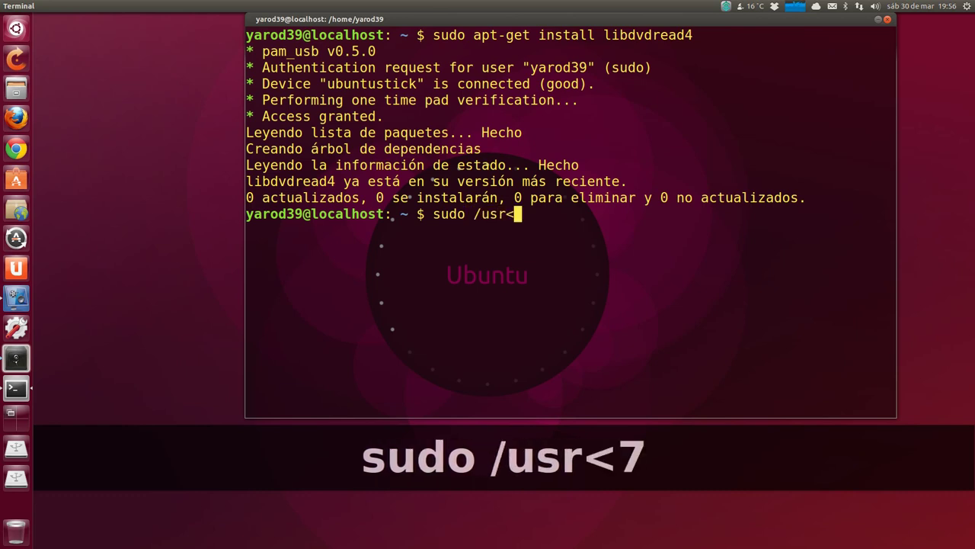
pyautogui.press('BackSpace')
pyautogui.write('/')
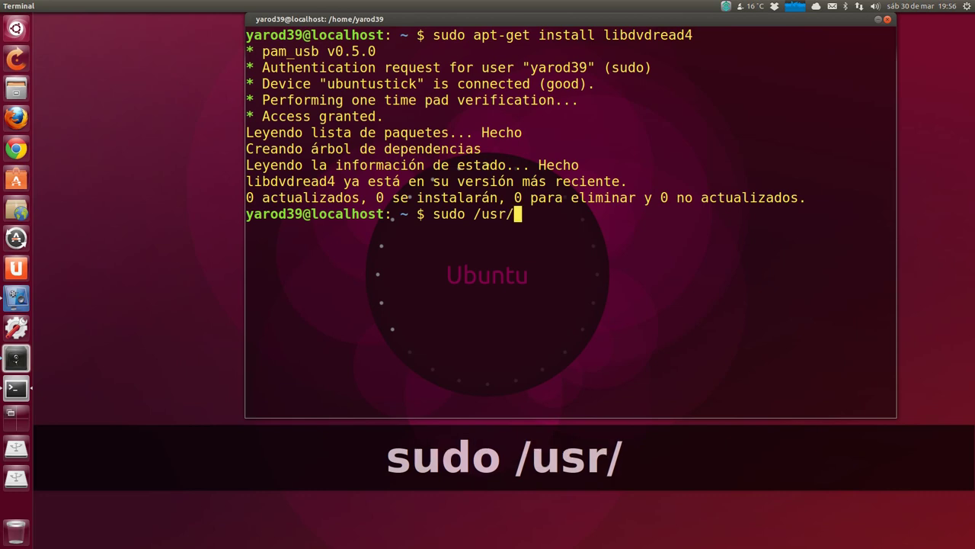
pyautogui.write('share')
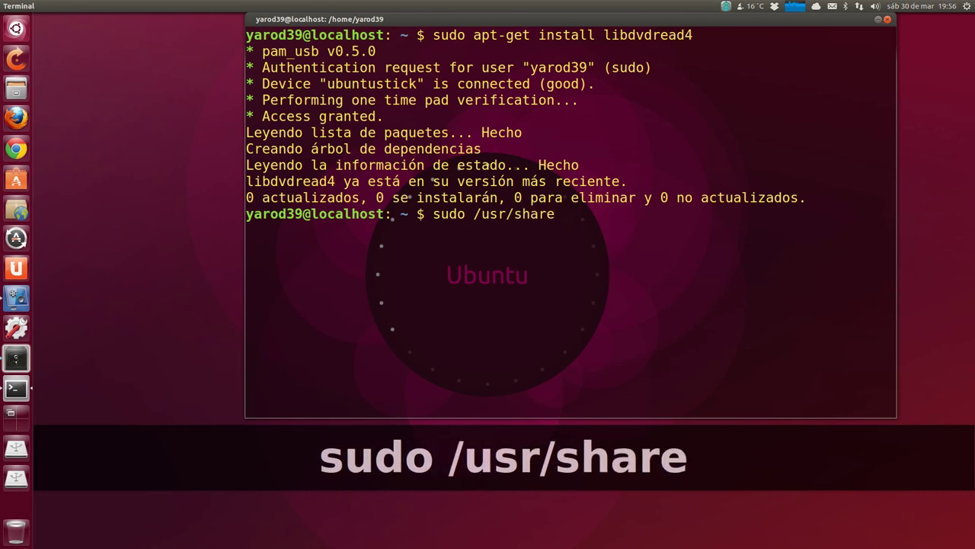
pyautogui.write('/st')
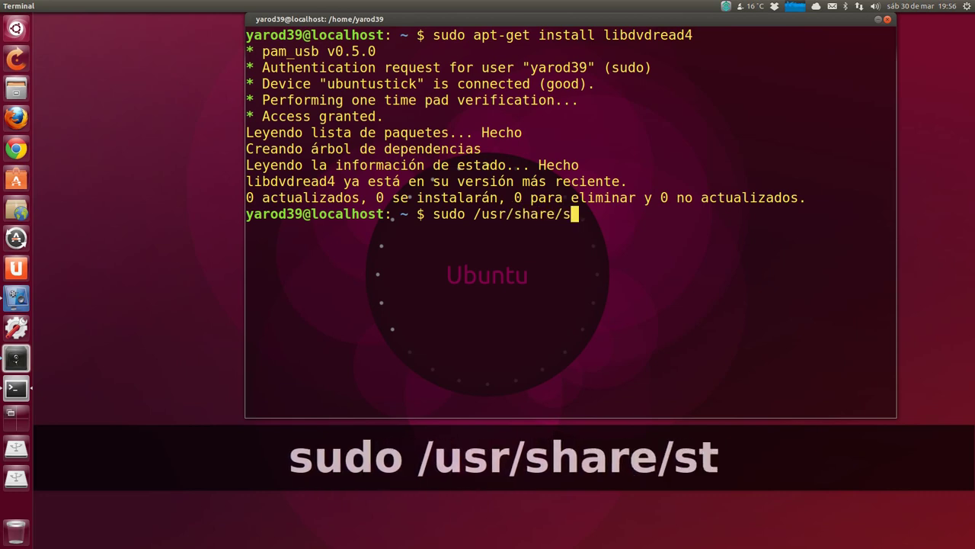
# Complete the command as sudo /usr/share/doc/libdvdread4/install-css.sh, fixing the path typos
pyautogui.press('BackSpace')
pyautogui.press('BackSpace')
pyautogui.write('doc')
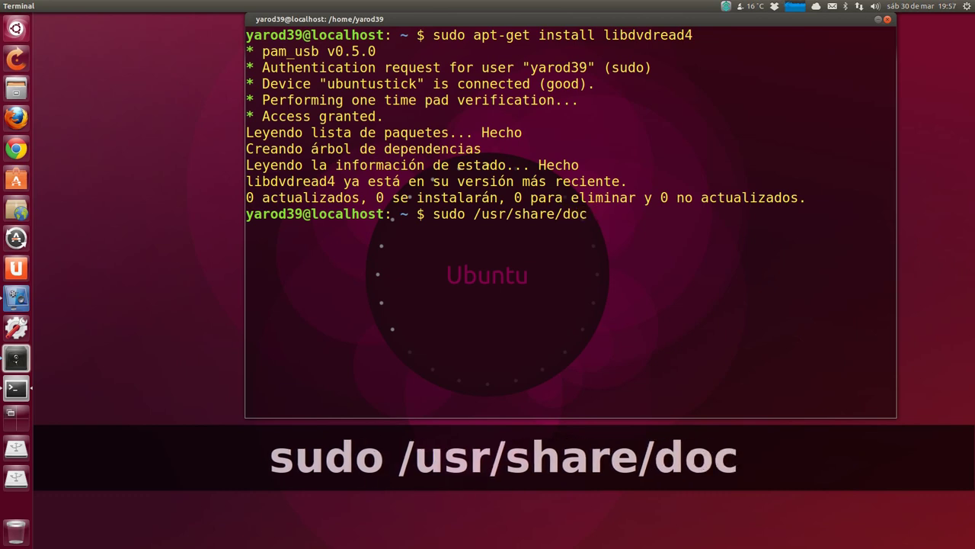
pyautogui.write('/l')
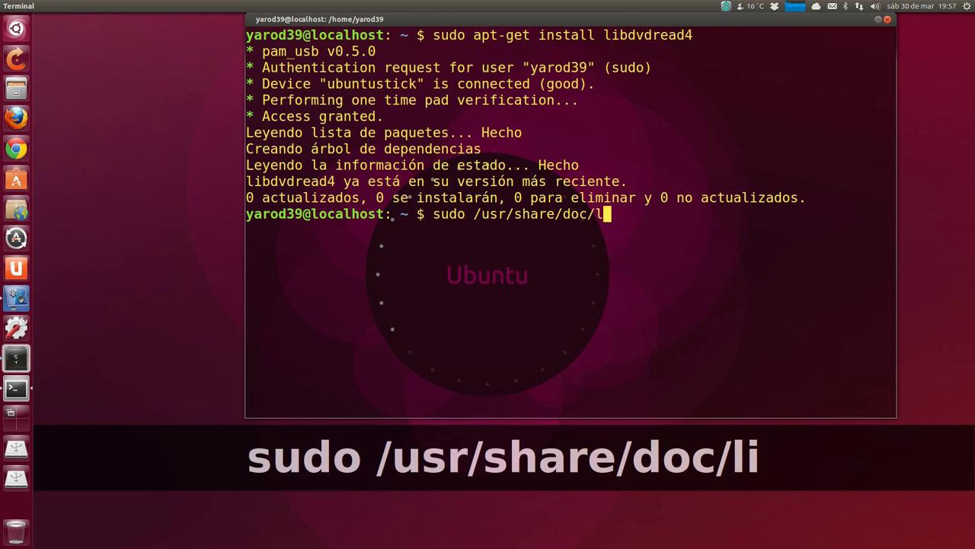
pyautogui.write('ibc')
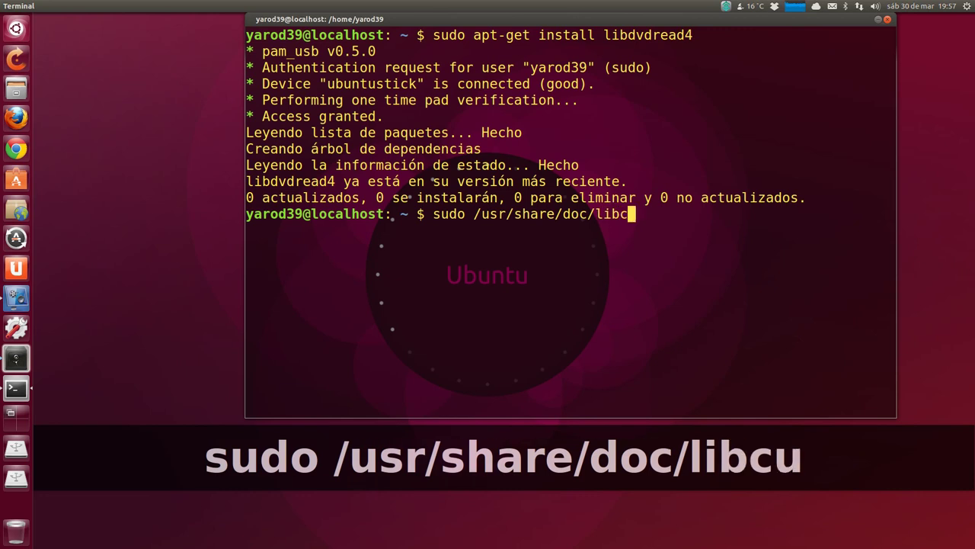
pyautogui.write('uc')
pyautogui.press('BackSpace')
pyautogui.press('BackSpace')
pyautogui.press('BackSpace')
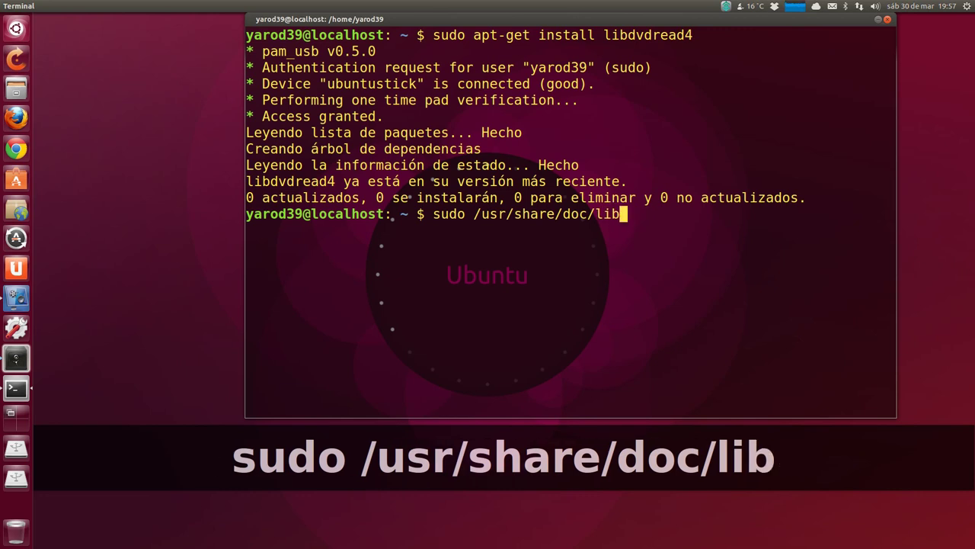
pyautogui.write('dvdr')
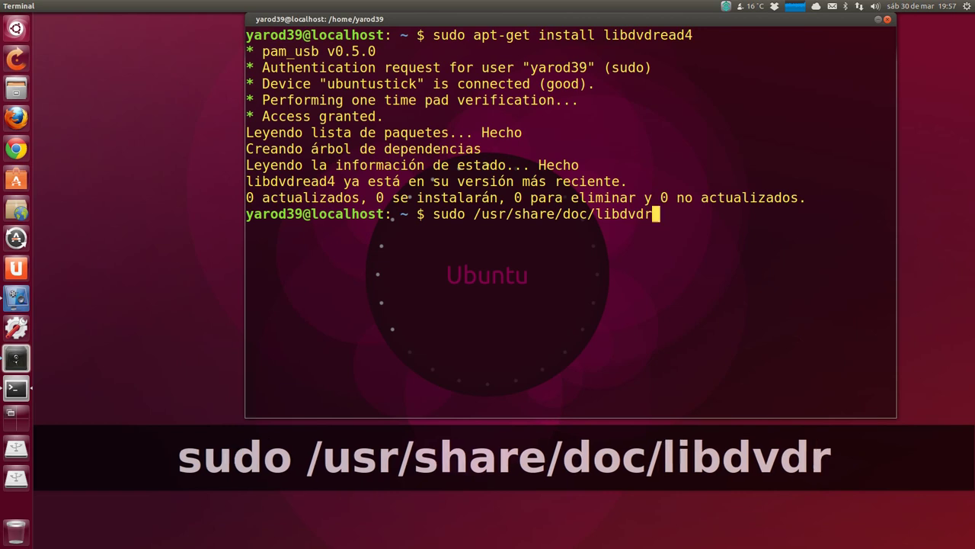
pyautogui.write('eader4')
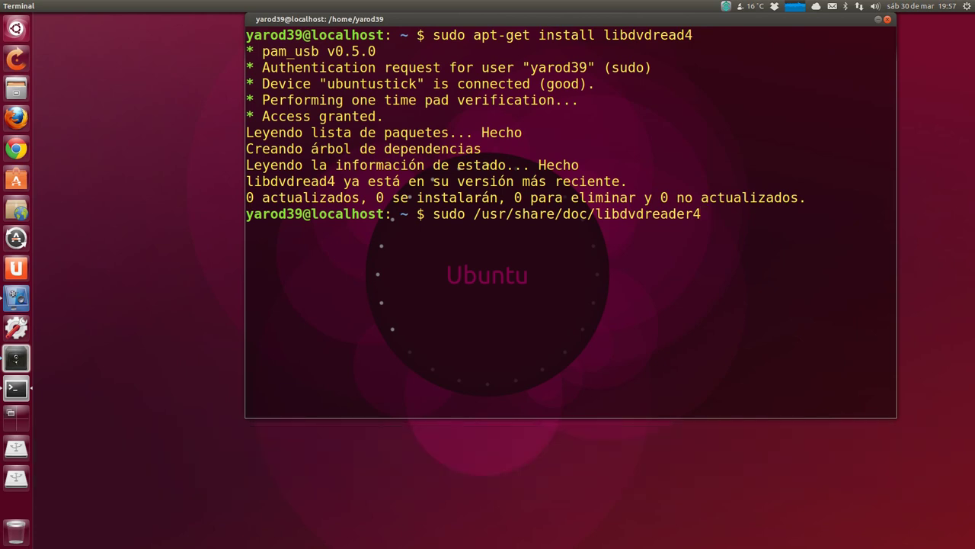
pyautogui.press('BackSpace')
pyautogui.press('BackSpace')
pyautogui.press('BackSpace')
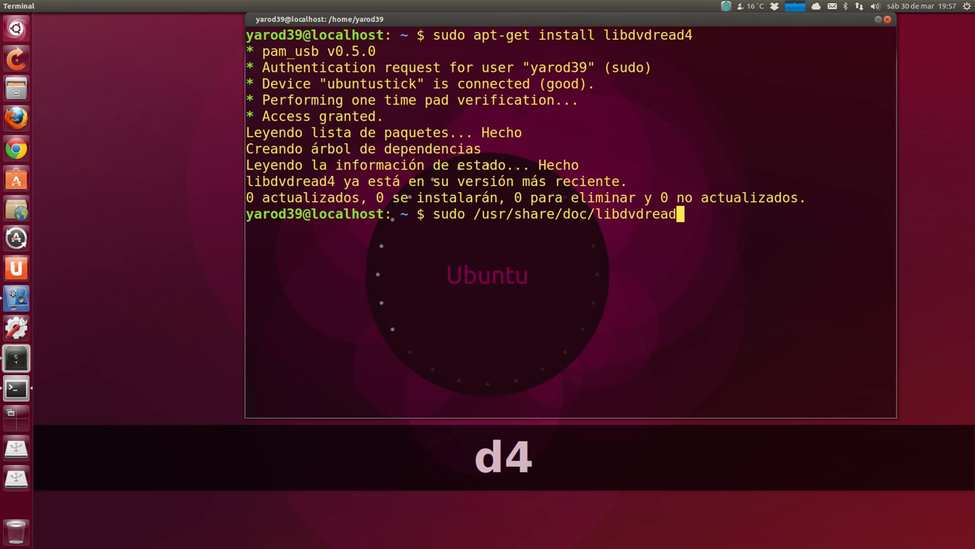
pyautogui.write('4/')
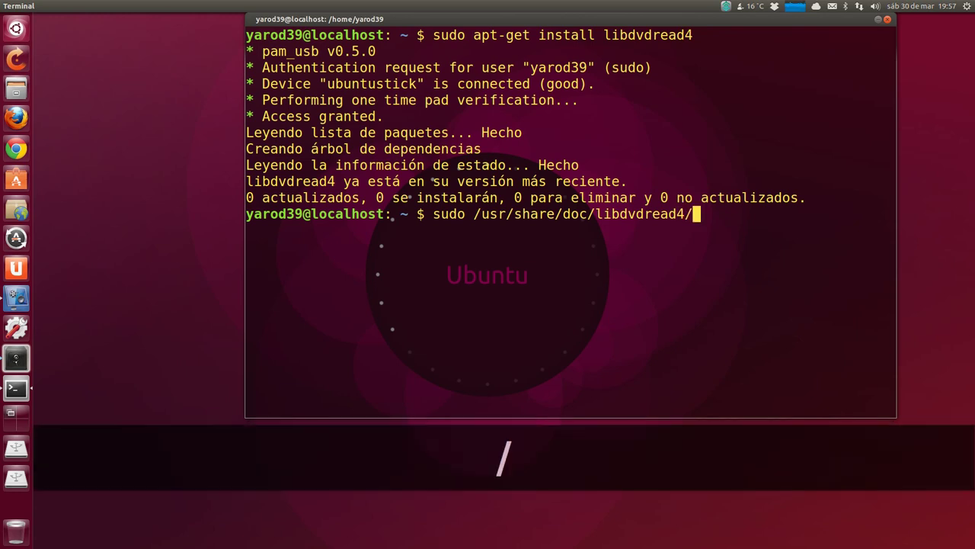
pyautogui.write('install')
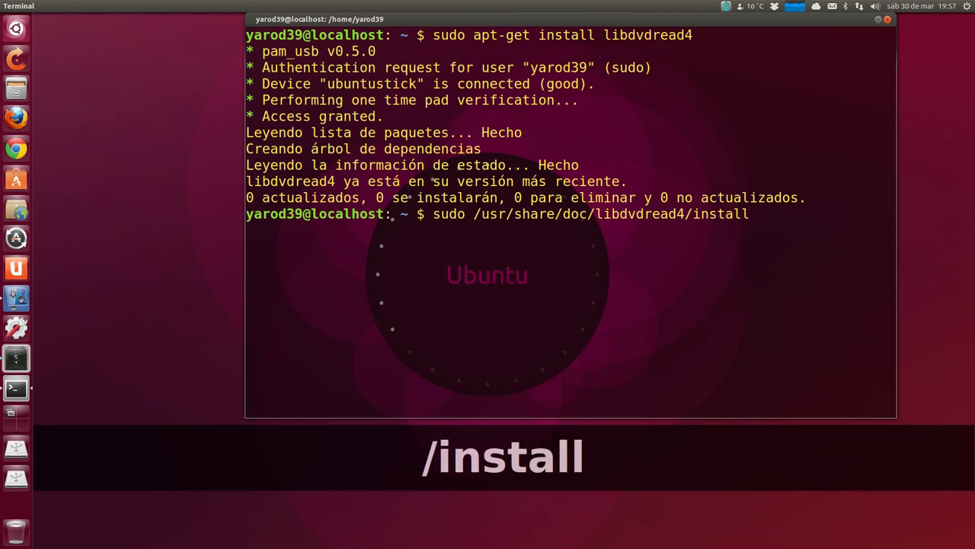
pyautogui.write('-css-sh')
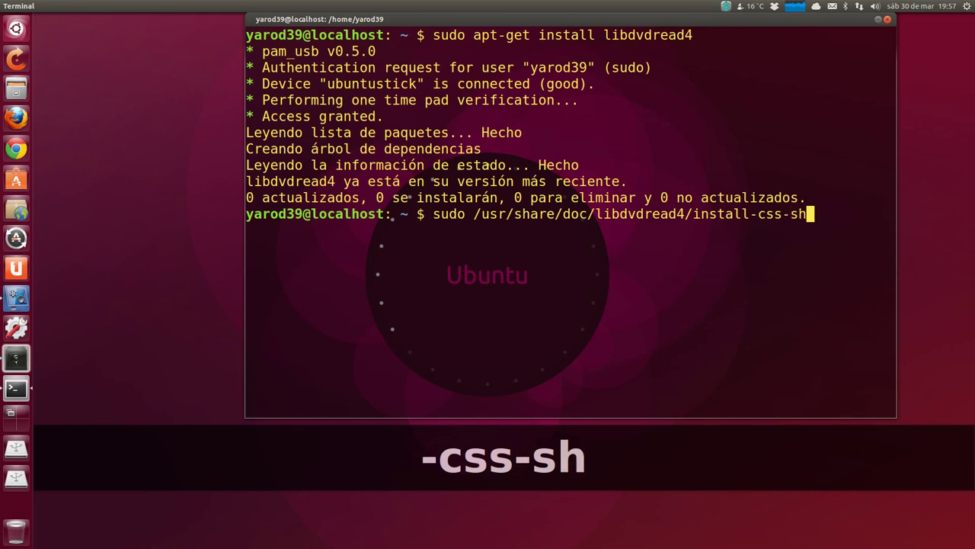
pyautogui.press('BackSpace')
pyautogui.press('BackSpace')
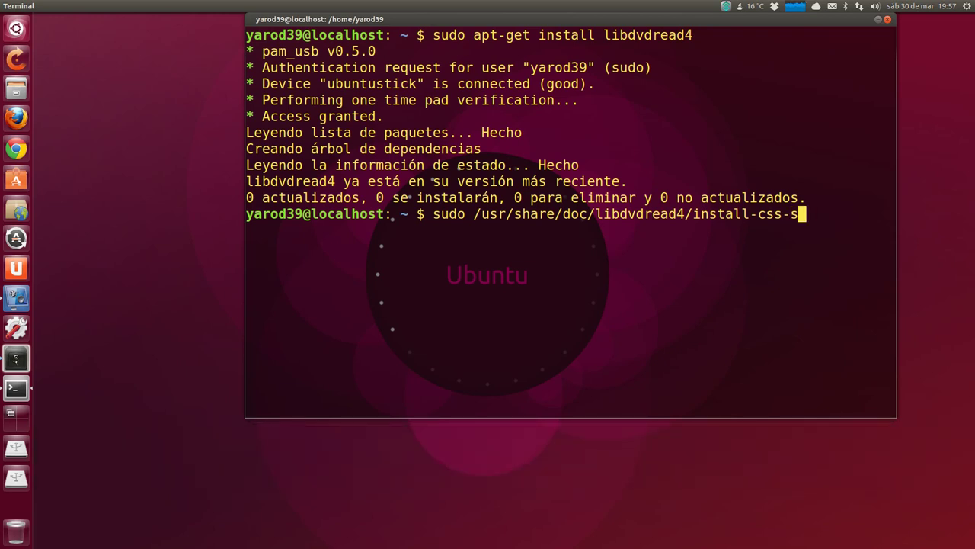
pyautogui.write('.sh')
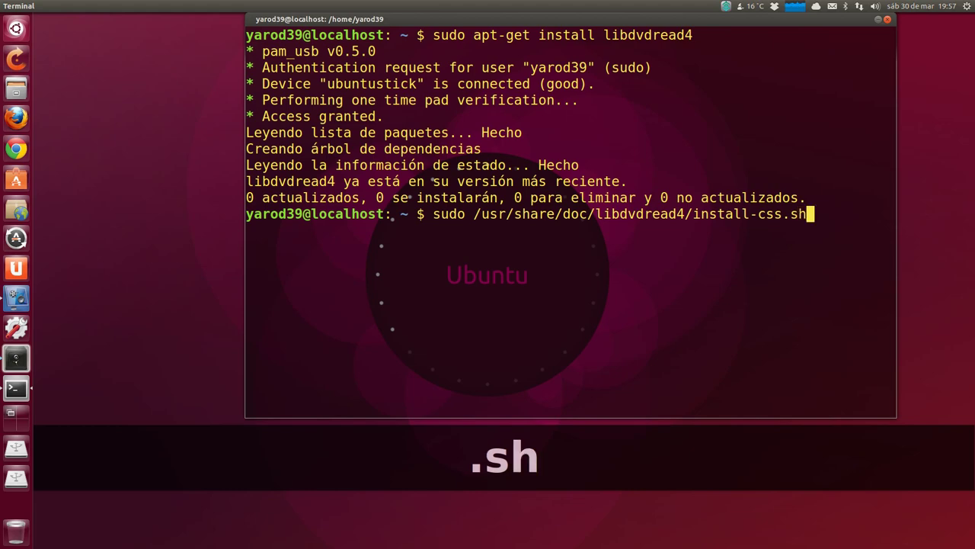
# Run install-css.sh to install libdvdcss2 1.2.12-0.0medibuntu1, then clear the terminal screen
pyautogui.press('Return')
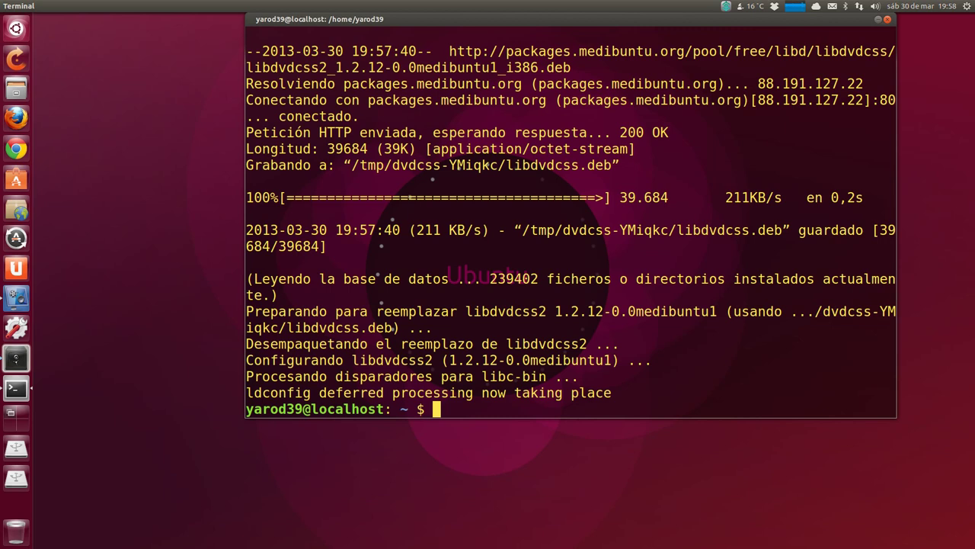
pyautogui.hotkey('ctrl', 'l')
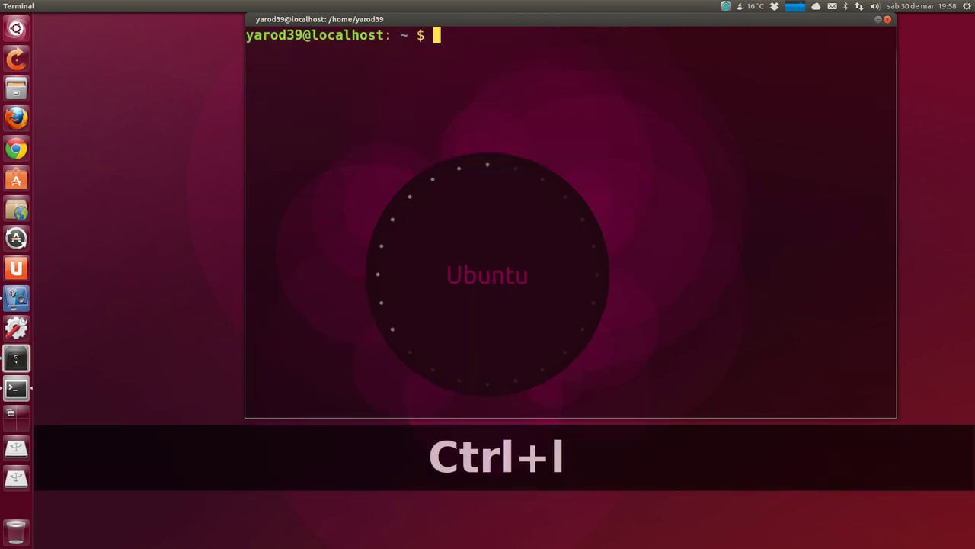
# Run a gsettings button-layout command with 'minimize,maximize,close' for wm.preferences
pyautogui.write('g')
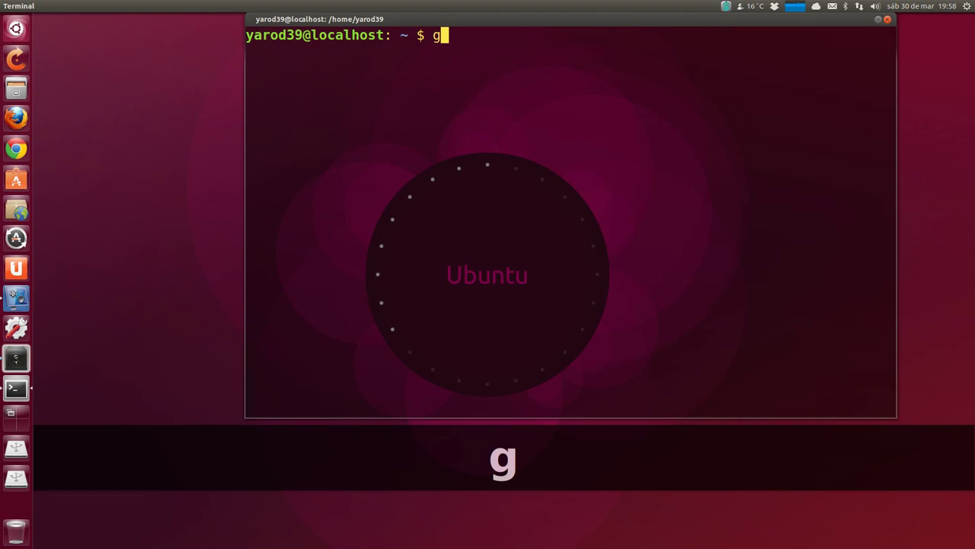
pyautogui.write('setti')
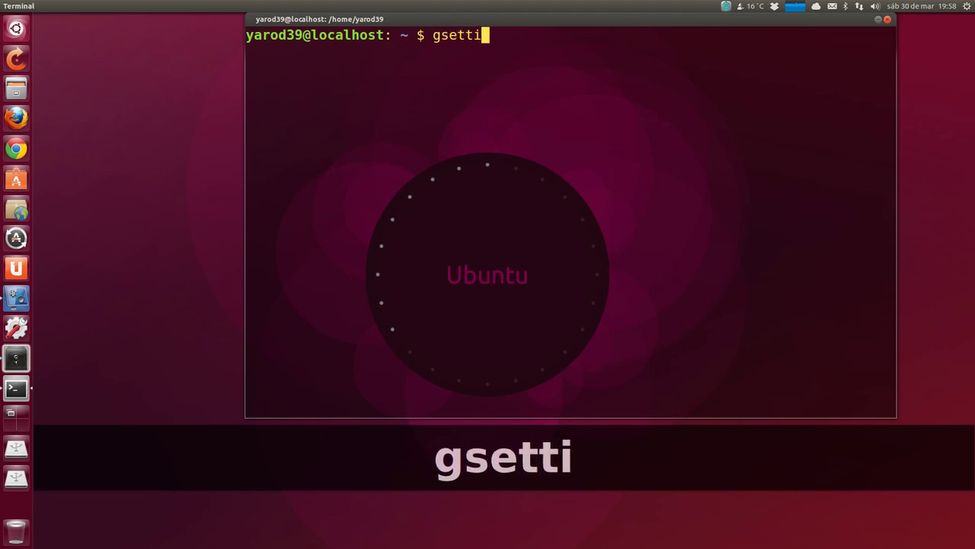
pyautogui.write('ngs')
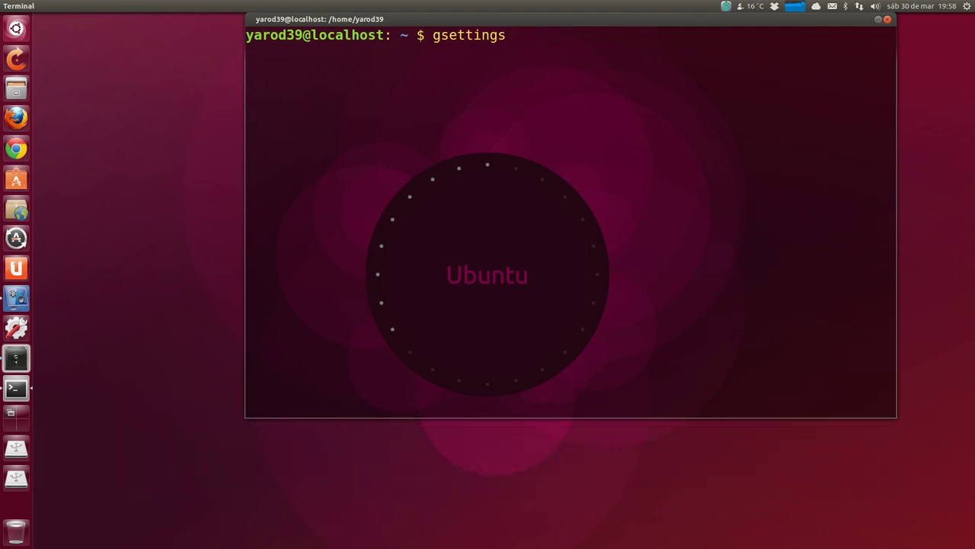
pyautogui.write('.set org')
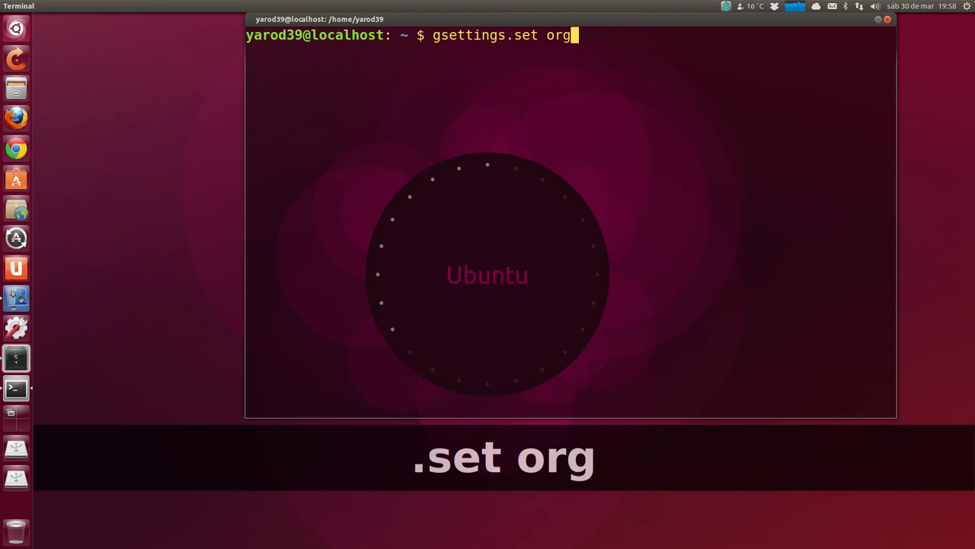
pyautogui.write(' gno')
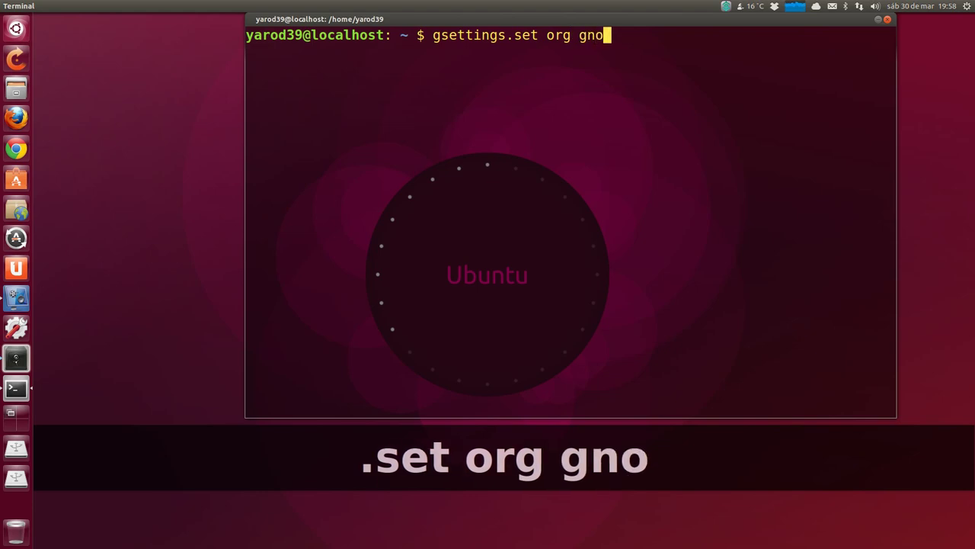
pyautogui.write('me-d')
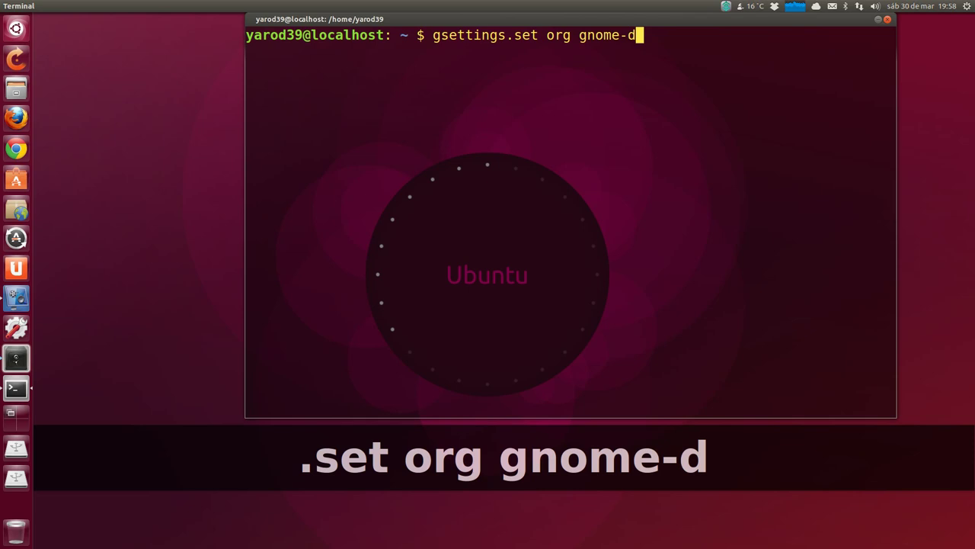
pyautogui.write('esktop')
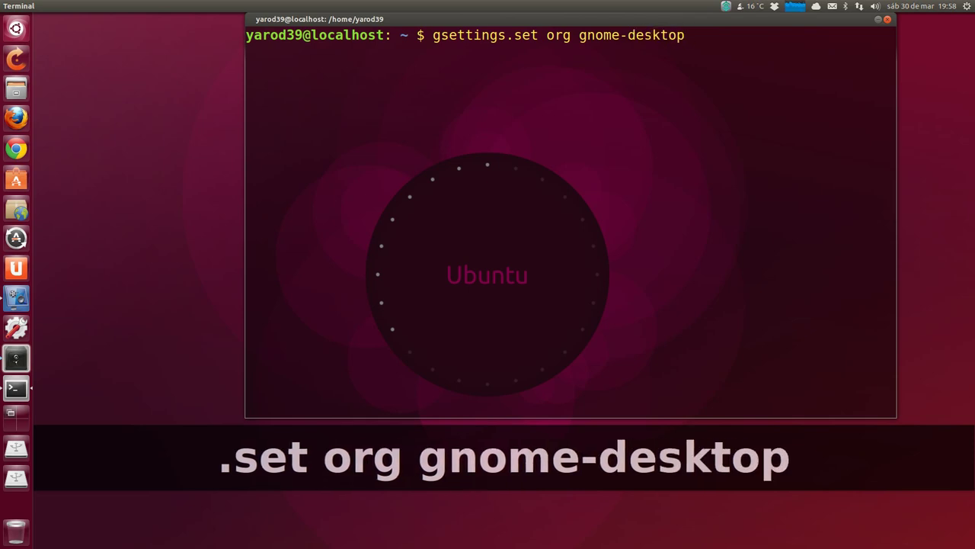
pyautogui.write('.')
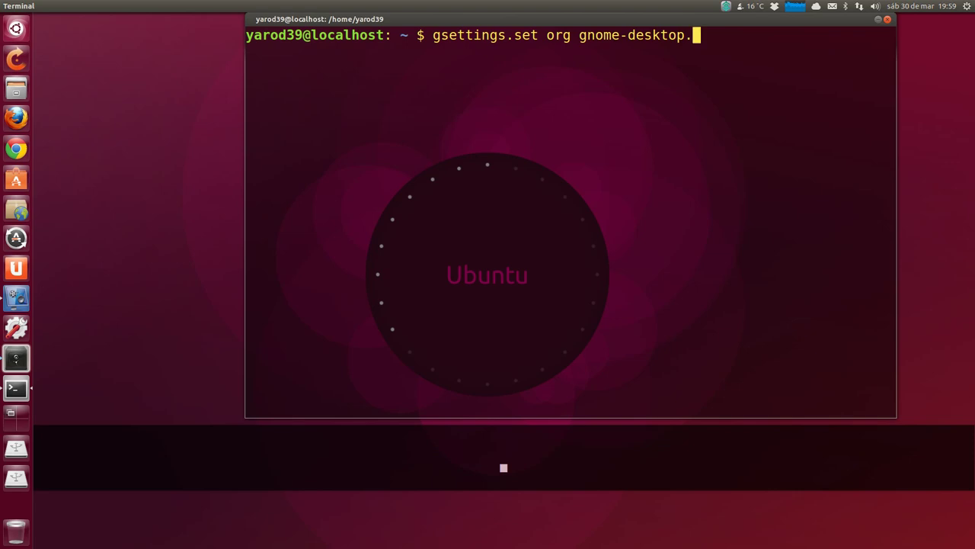
pyautogui.write('w')
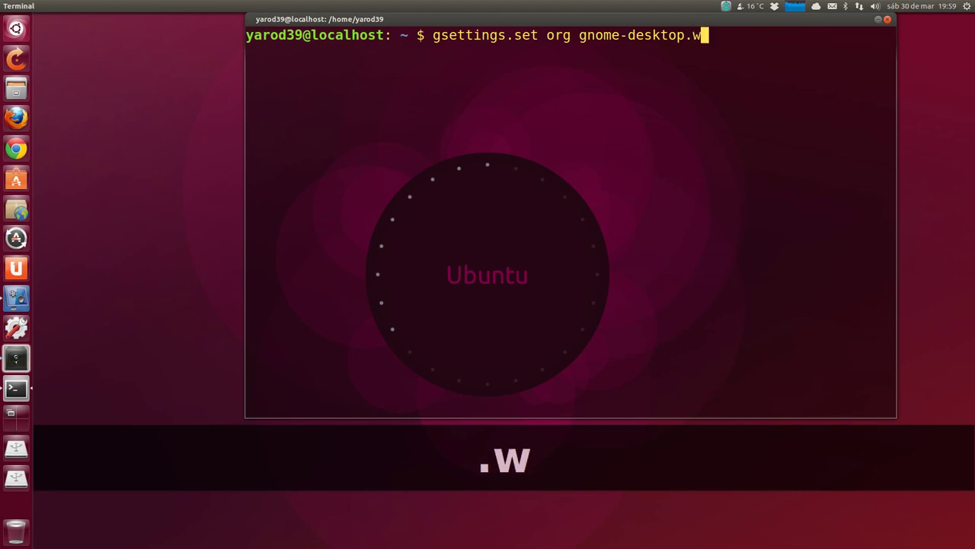
pyautogui.write('m')
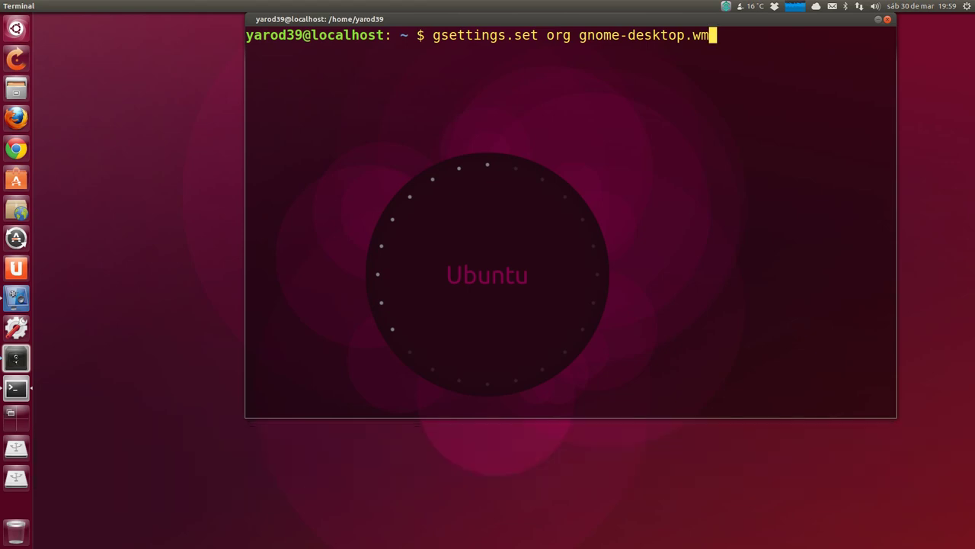
pyautogui.write('.')
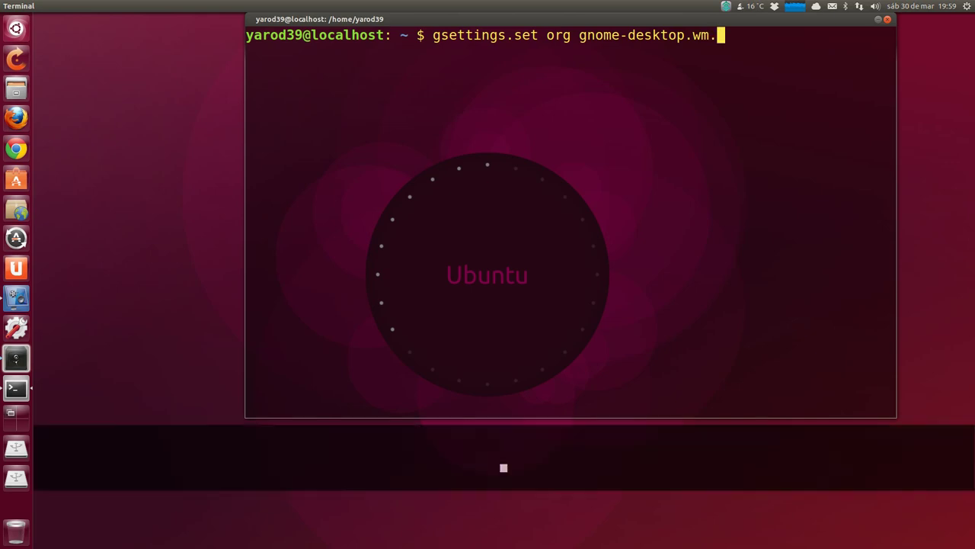
pyautogui.write('prefe')
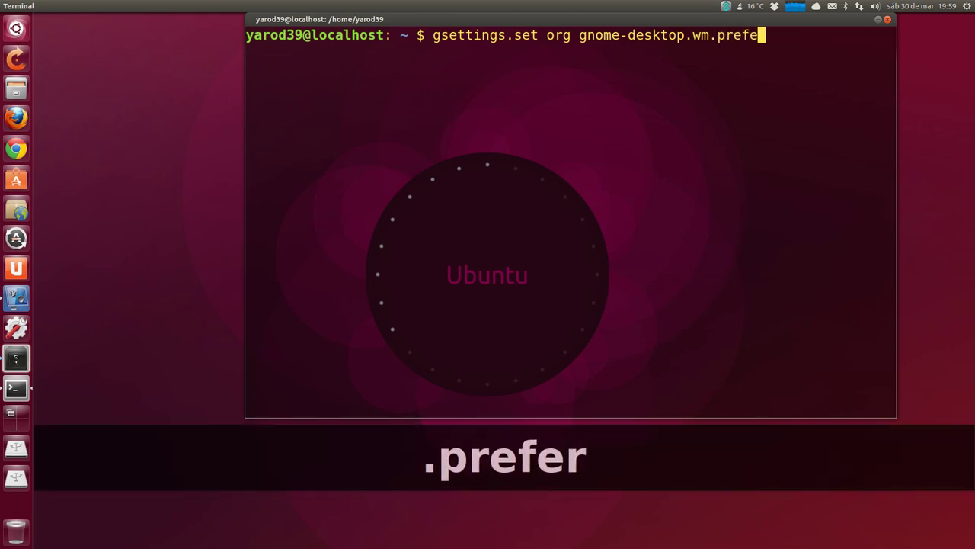
pyautogui.write('rences')
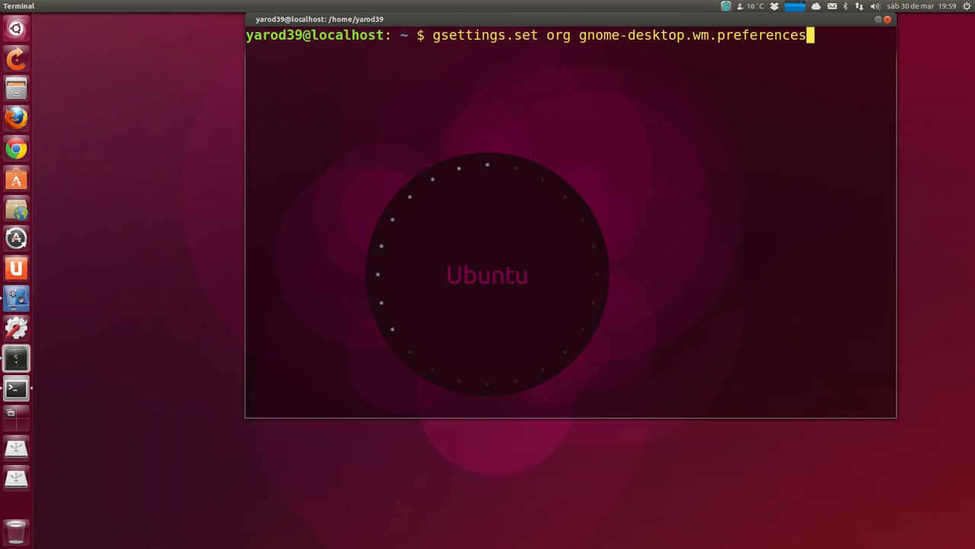
pyautogui.write(' bott')
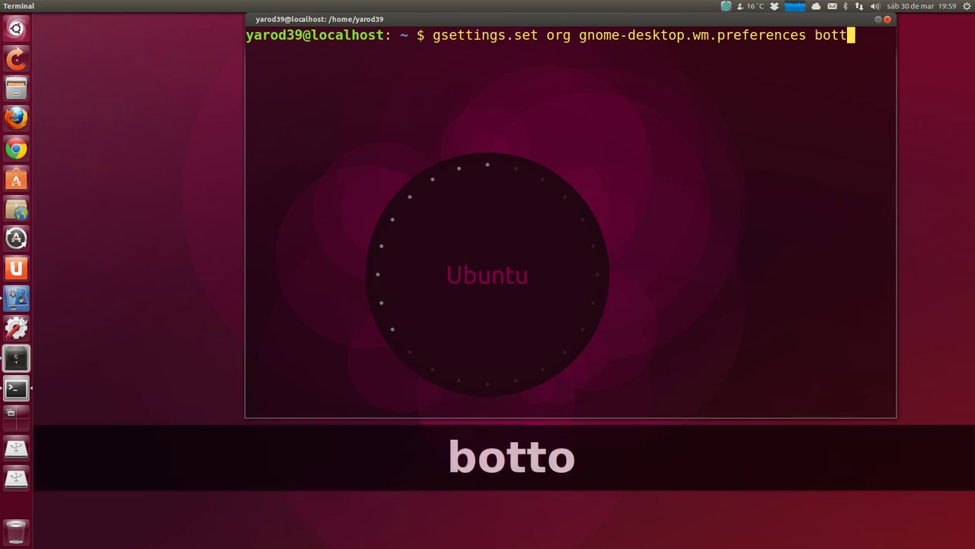
pyautogui.write('on la')
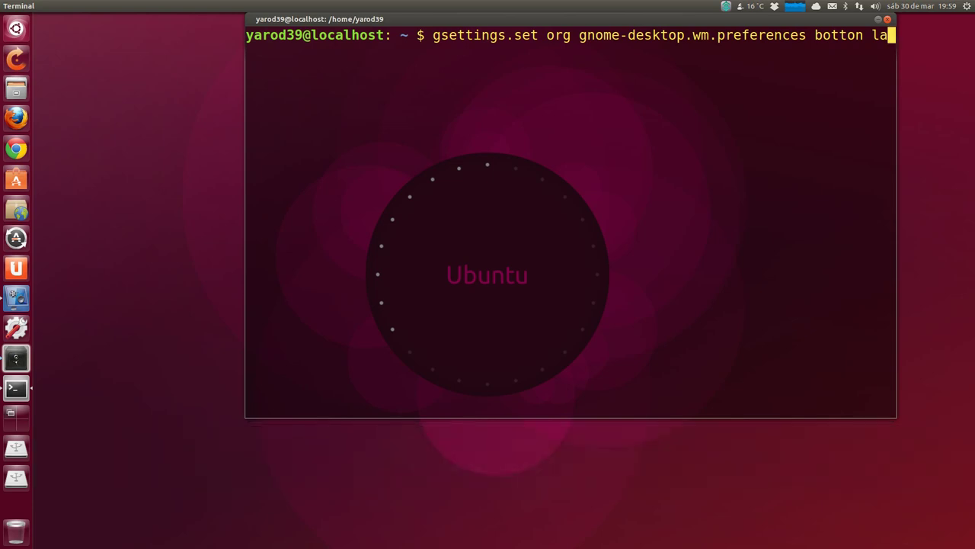
pyautogui.write('you')
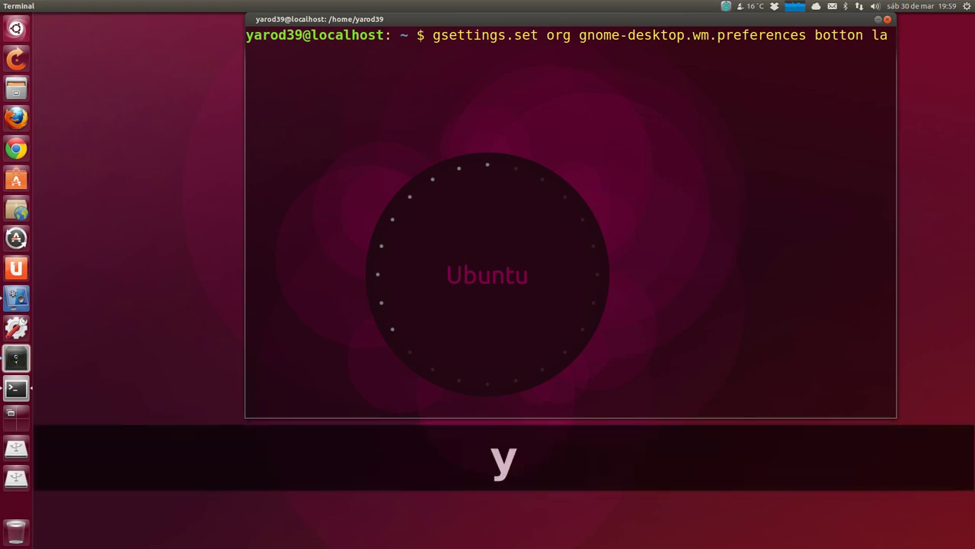
pyautogui.write('d')
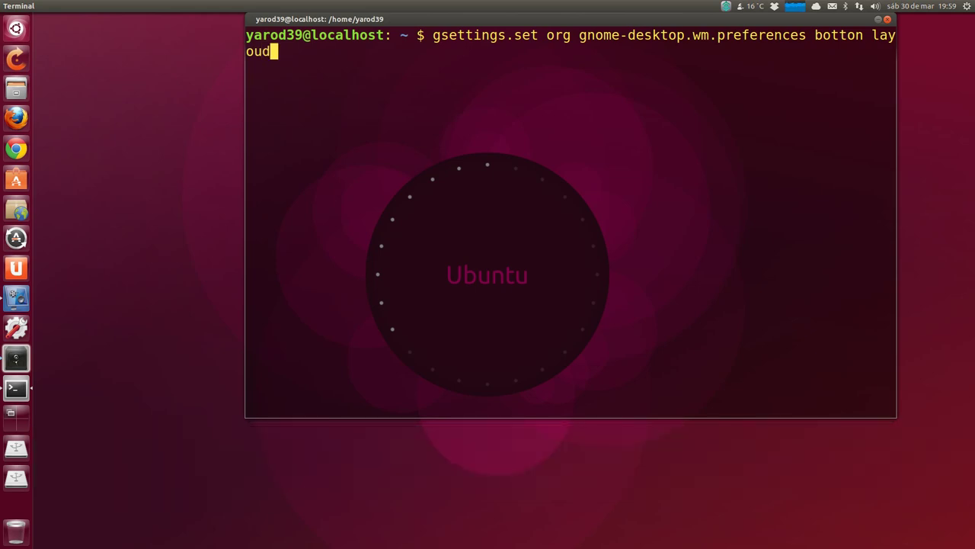
pyautogui.write("'")
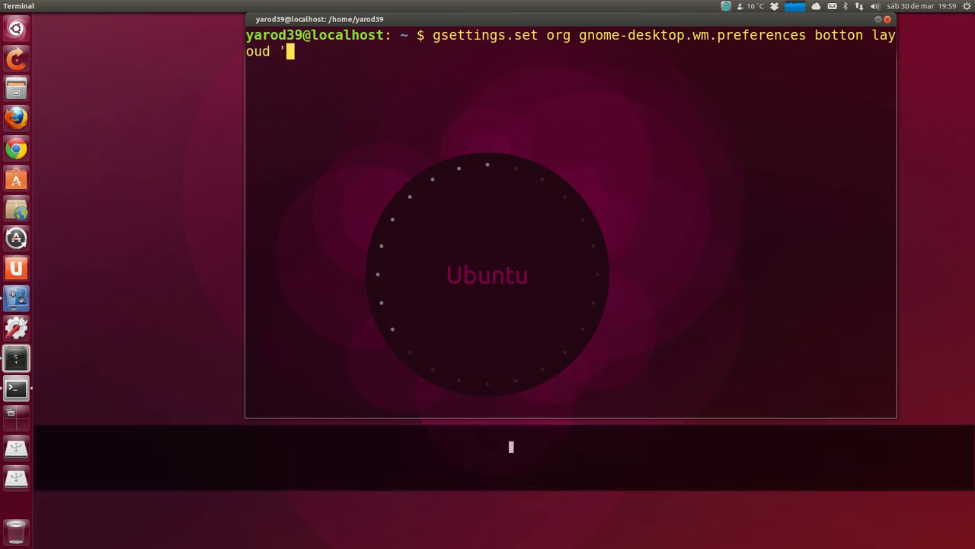
pyautogui.write('minimiz')
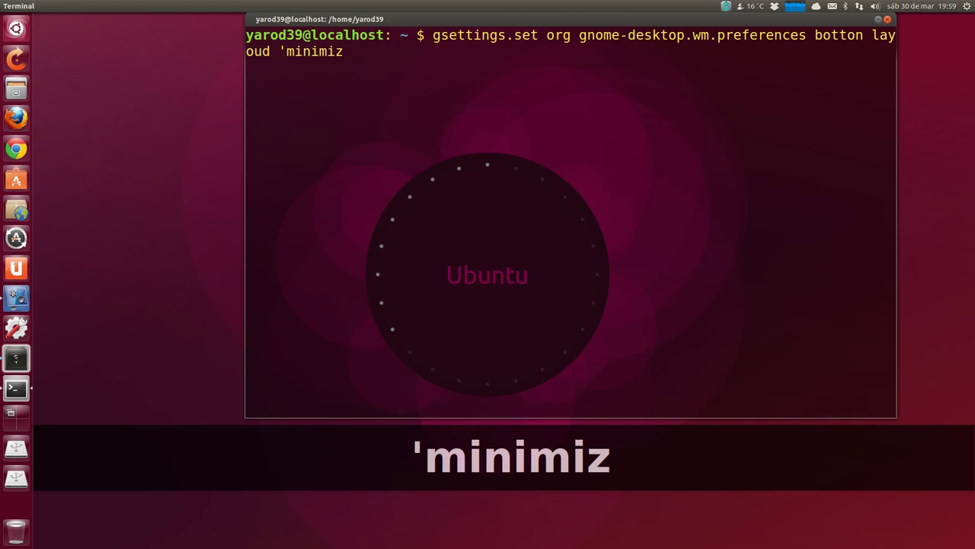
pyautogui.write('e.')
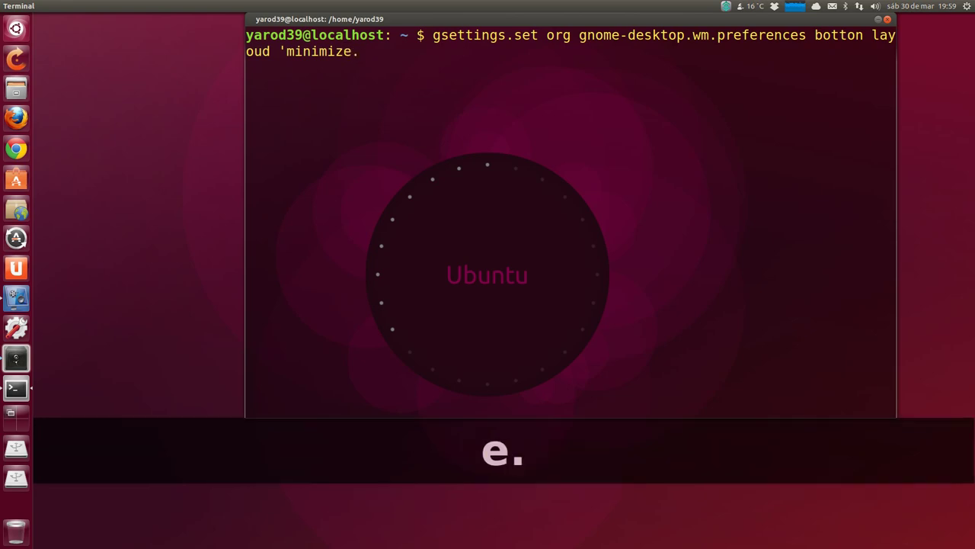
pyautogui.write('ma')
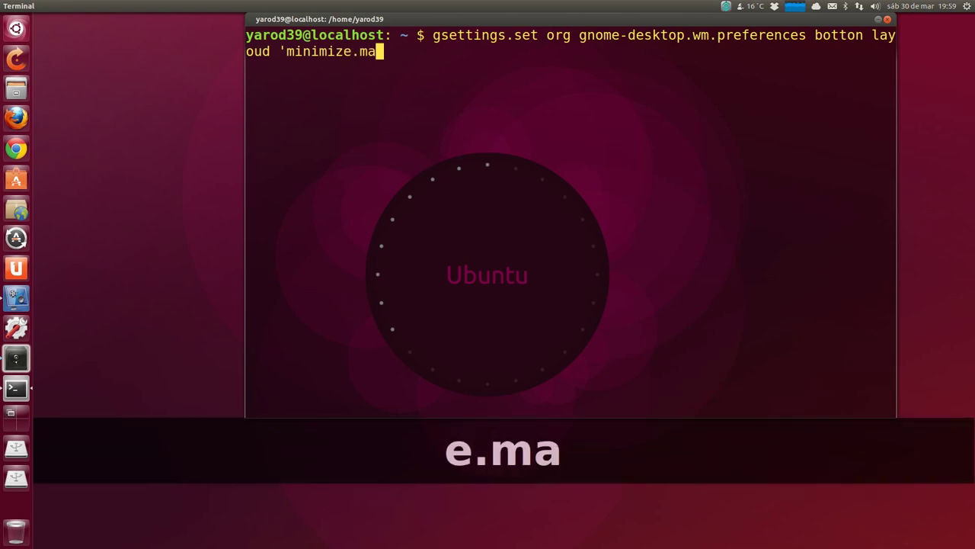
pyautogui.write('ximize')
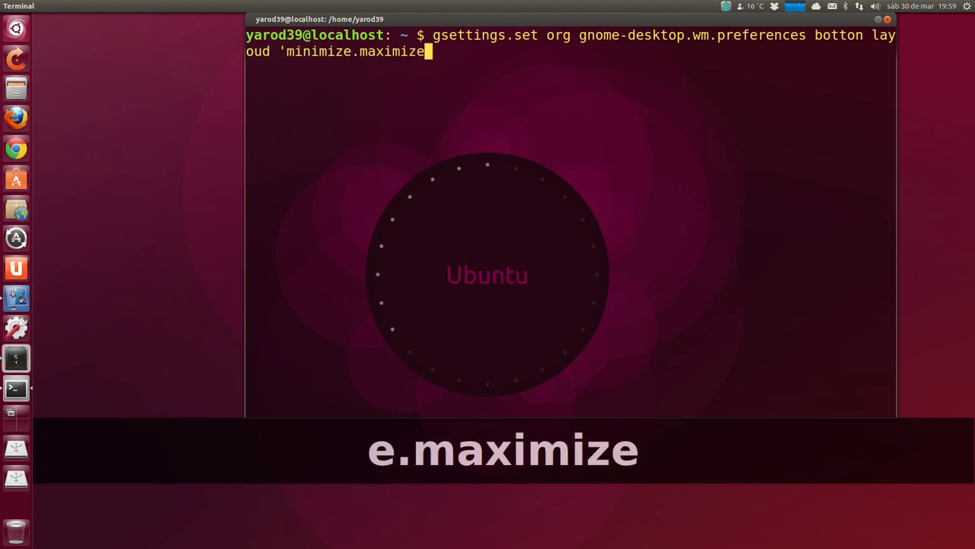
pyautogui.write('.cle')
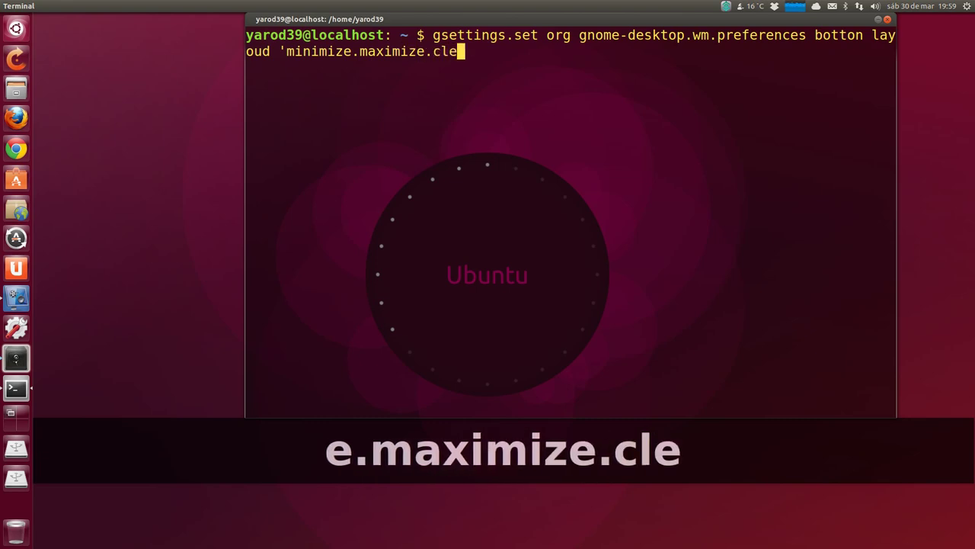
pyautogui.press('BackSpace')
pyautogui.write('p')
pyautogui.press('BackSpace')
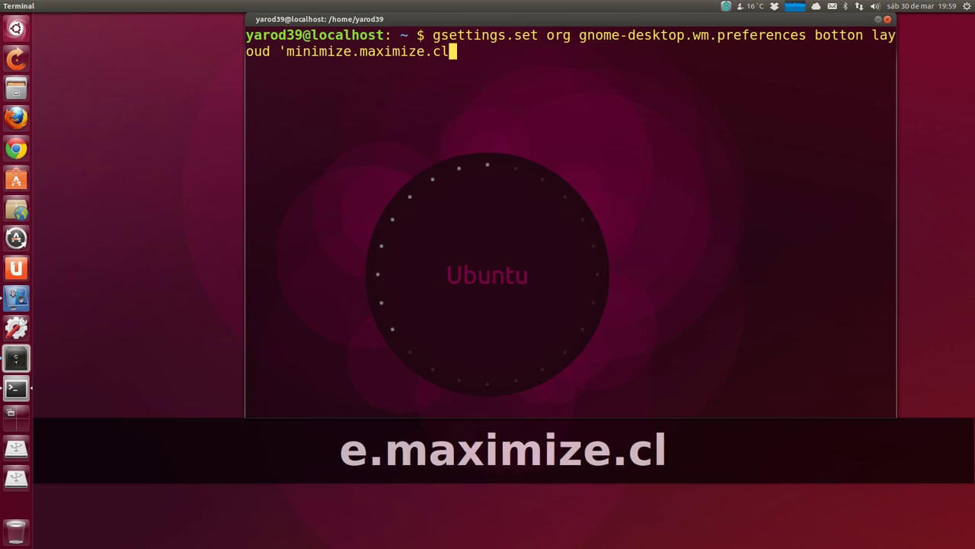
pyautogui.write('ose')
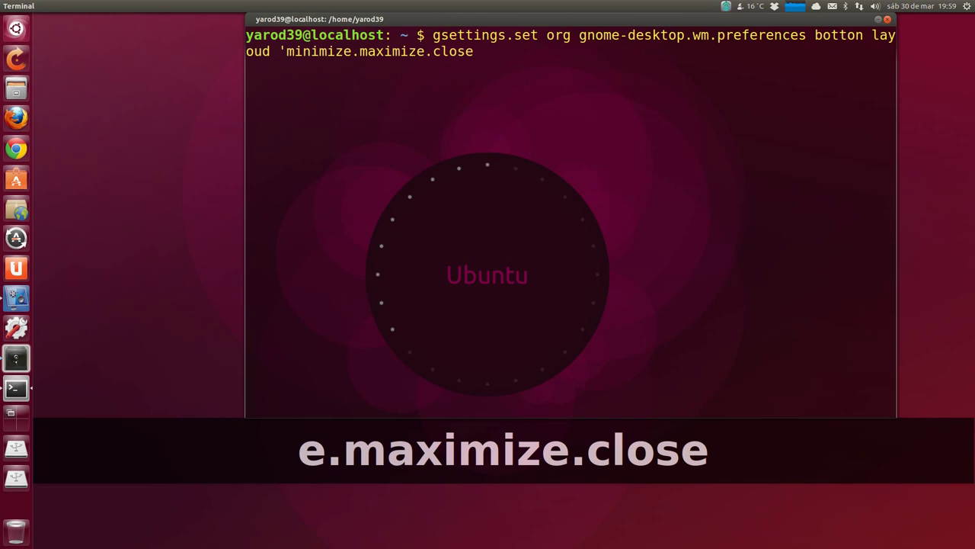
pyautogui.write("'")
pyautogui.press('Return')
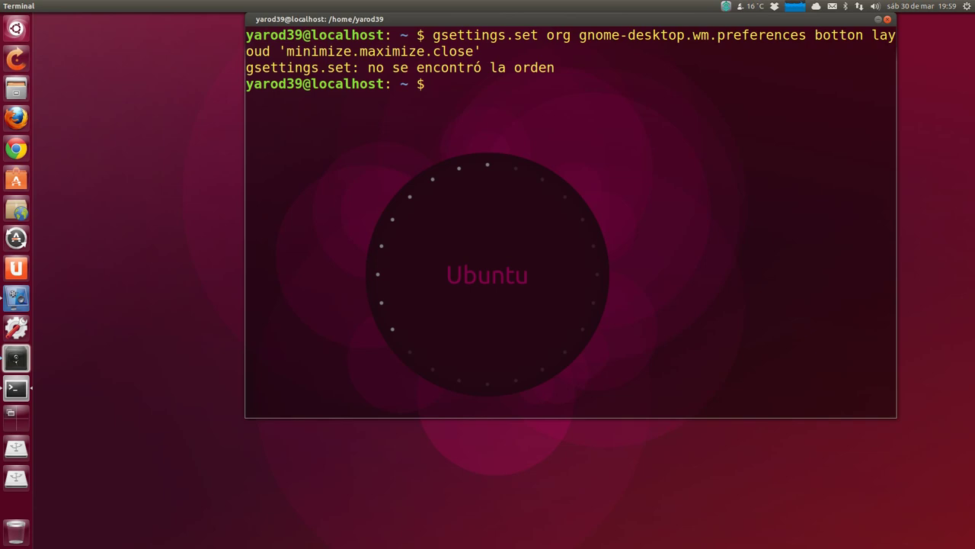
# Recall the command, remove the dot after gsettings, rerun it, then exit the terminal
pyautogui.write('a')
pyautogui.press('BackSpace')
pyautogui.press('Up')
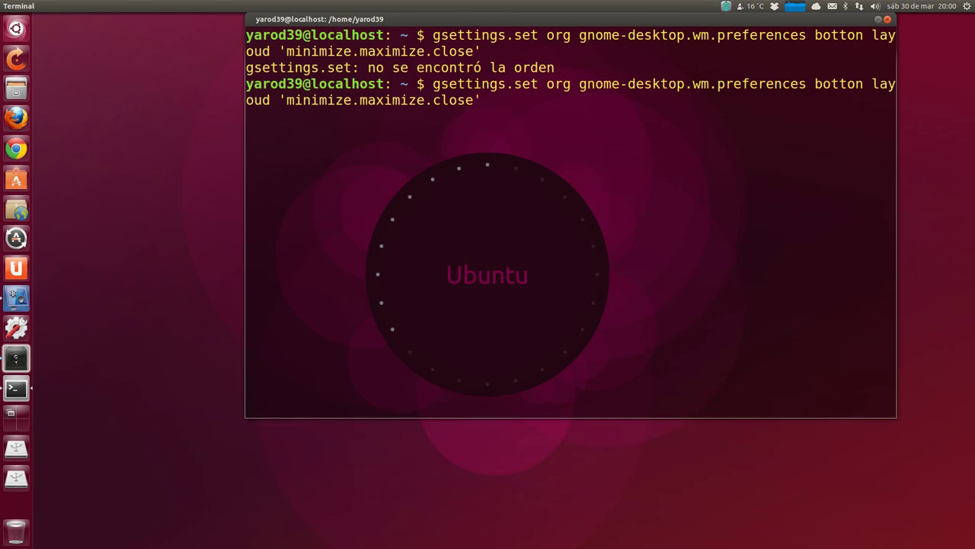
pyautogui.press('Left')
pyautogui.press('Left')
pyautogui.press('Left')
pyautogui.press('Left')
pyautogui.press('Left')
pyautogui.press('Left')
pyautogui.press('Left')
pyautogui.press('Left')
pyautogui.press('Left')
pyautogui.press('Left')
pyautogui.press('Left')
pyautogui.press('Left')
pyautogui.press('Left')
pyautogui.press('Left')
pyautogui.press('Left')
pyautogui.press('Left')
pyautogui.press('Left')
pyautogui.press('Left')
pyautogui.press('Left')
pyautogui.press('Left')
pyautogui.press('Left')
pyautogui.press('Left')
pyautogui.press('Left')
pyautogui.press('Left')
pyautogui.press('Left')
pyautogui.press('Left')
pyautogui.press('Left')
pyautogui.press('Left')
pyautogui.press('Left')
pyautogui.press('Left')
pyautogui.press('Left')
pyautogui.press('Left')
pyautogui.press('Left')
pyautogui.press('Left')
pyautogui.press('Left')
pyautogui.press('Left')
pyautogui.press('Left')
pyautogui.press('Left')
pyautogui.press('Left')
pyautogui.press('Left')
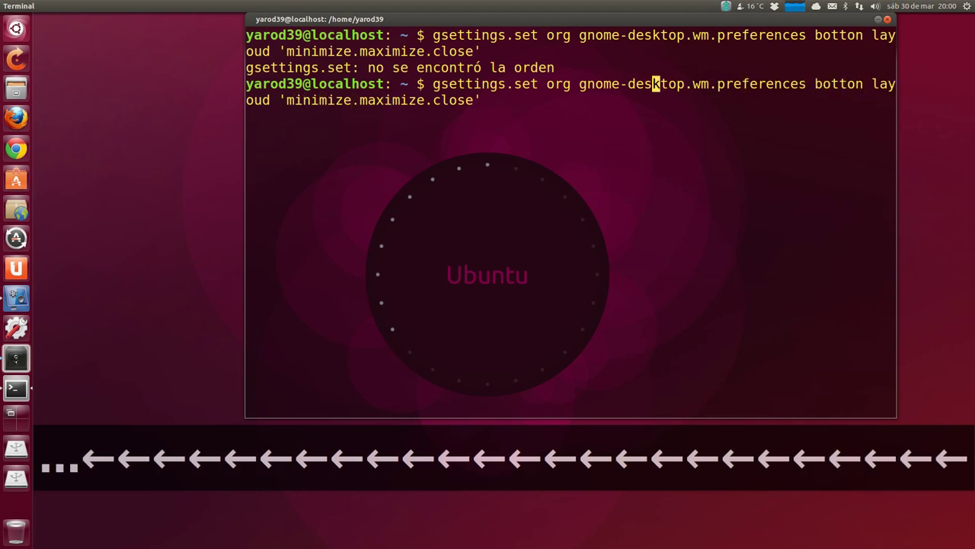
pyautogui.press('Left')
pyautogui.press('Left')
pyautogui.press('Left')
pyautogui.press('Left')
pyautogui.press('Left')
pyautogui.press('Left')
pyautogui.press('Left')
pyautogui.press('Left')
pyautogui.press('Left')
pyautogui.press('Left')
pyautogui.press('Left')
pyautogui.press('Left')
pyautogui.press('Left')
pyautogui.press('Left')
pyautogui.press('Left')
pyautogui.press('Left')
pyautogui.press('Left')
pyautogui.press('Left')
pyautogui.press('Delete')
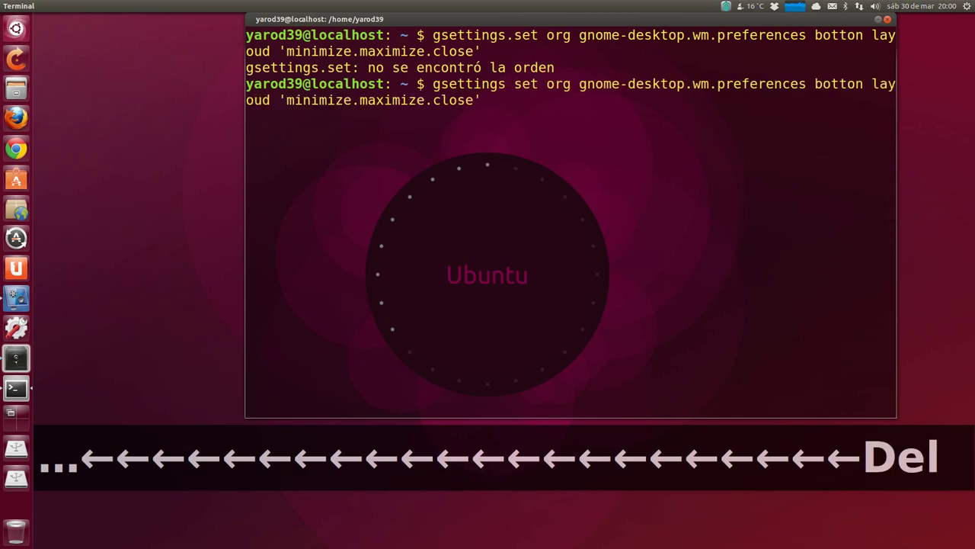
pyautogui.press('Return')
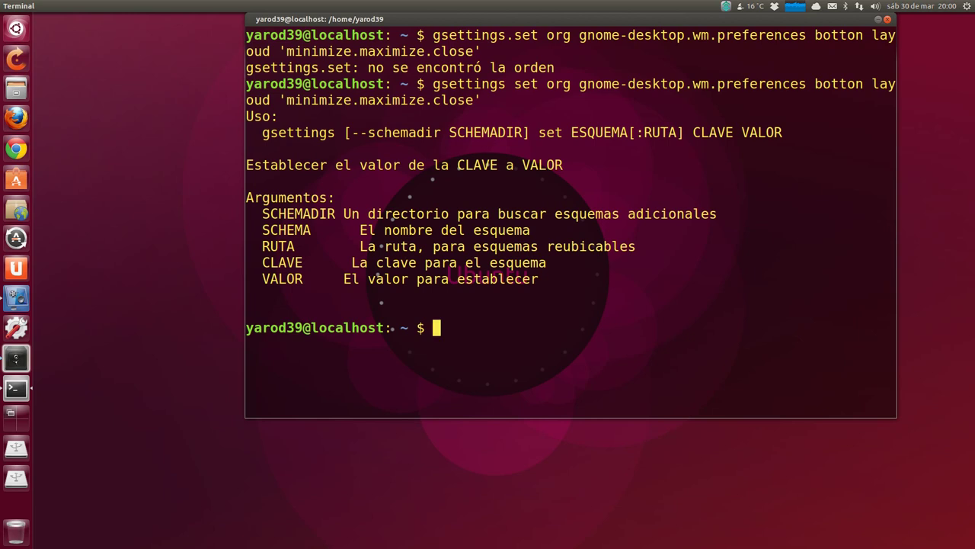
pyautogui.write('exit')
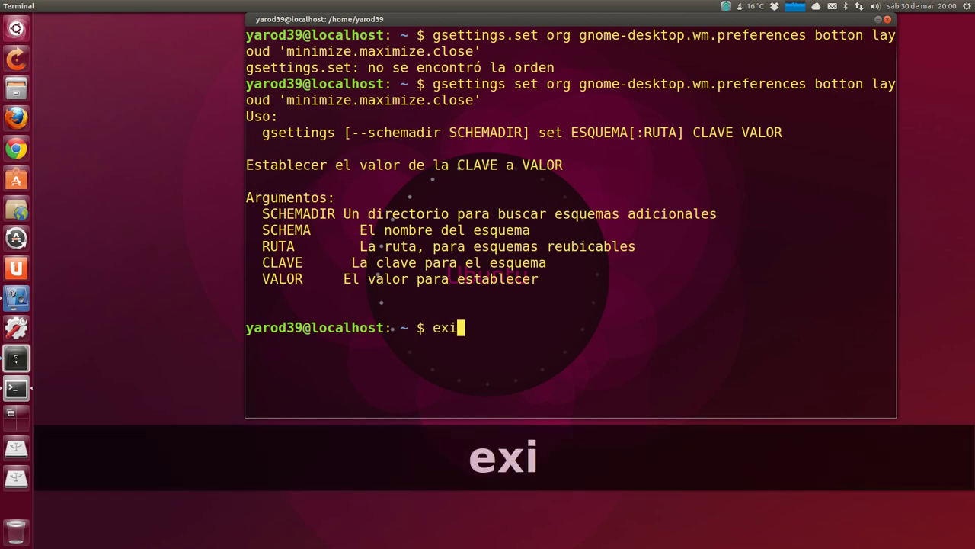
pyautogui.press('Return')
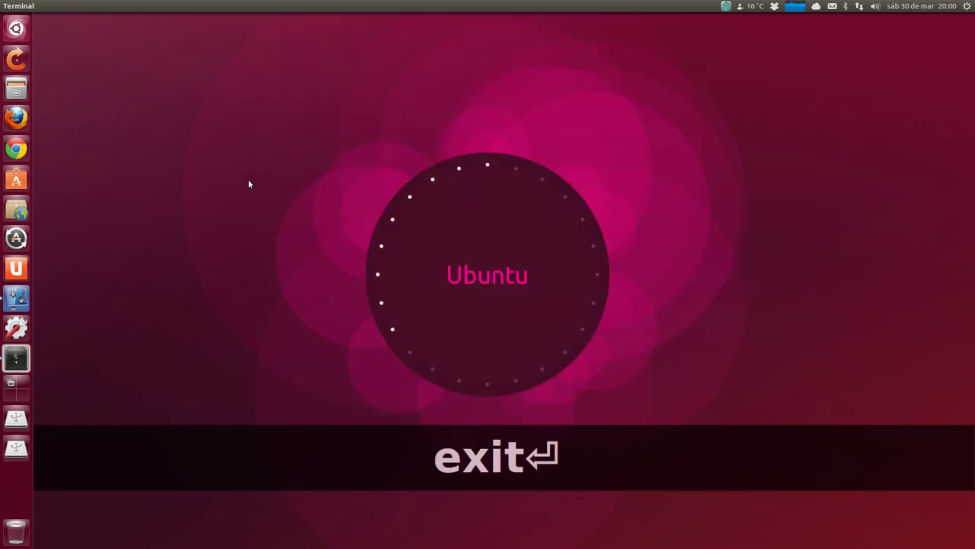
# Open a new terminal window with Ctrl+Alt+T
pyautogui.hotkey('ctrl', 'alt', 't')
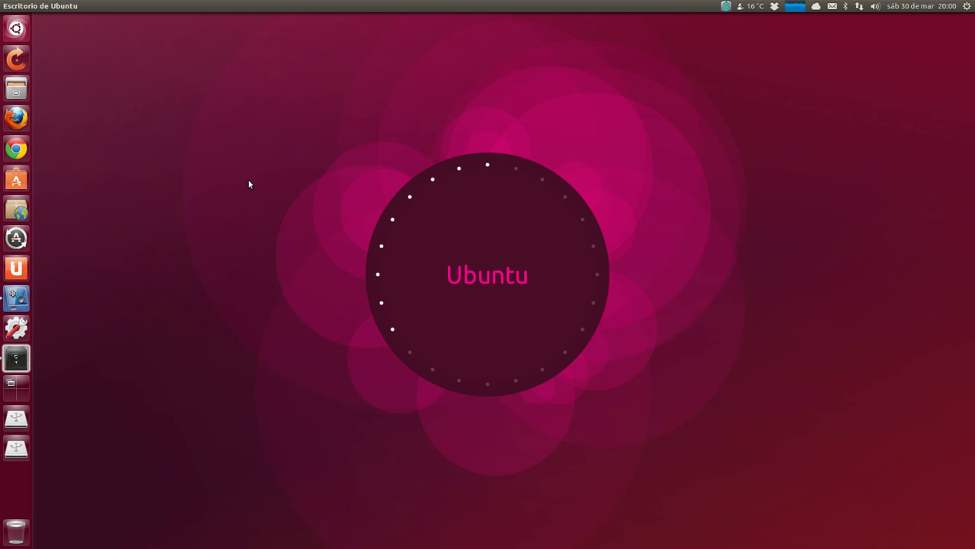
pyautogui.hotkey('ctrl', 'alt', 't')
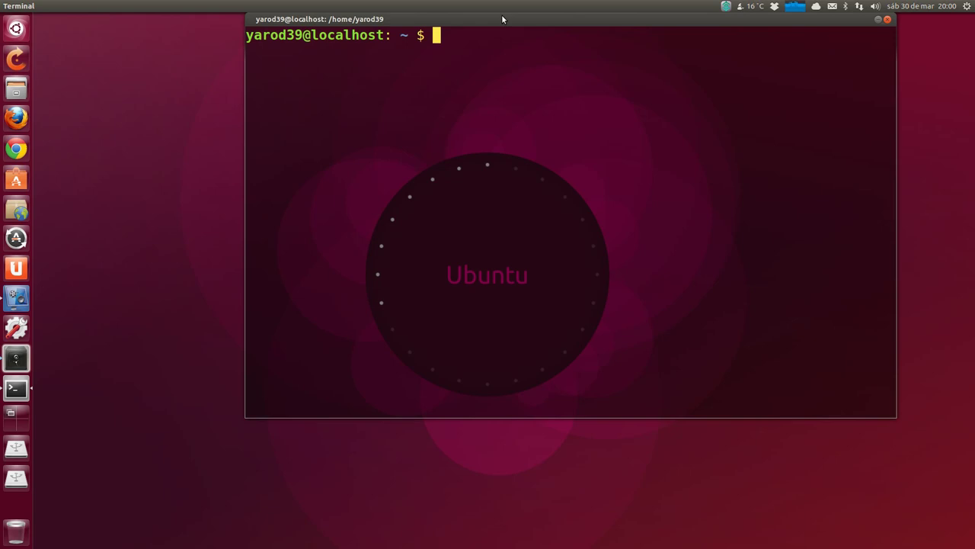
# Run sudo apt-get install gnome-shell, correcting typos in the command
pyautogui.write('sudo')
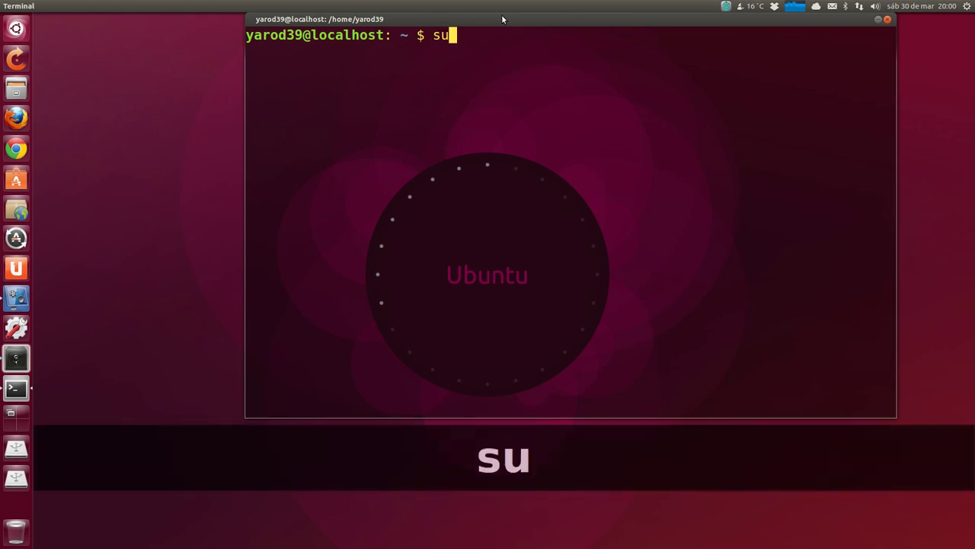
pyautogui.write('-apt-')
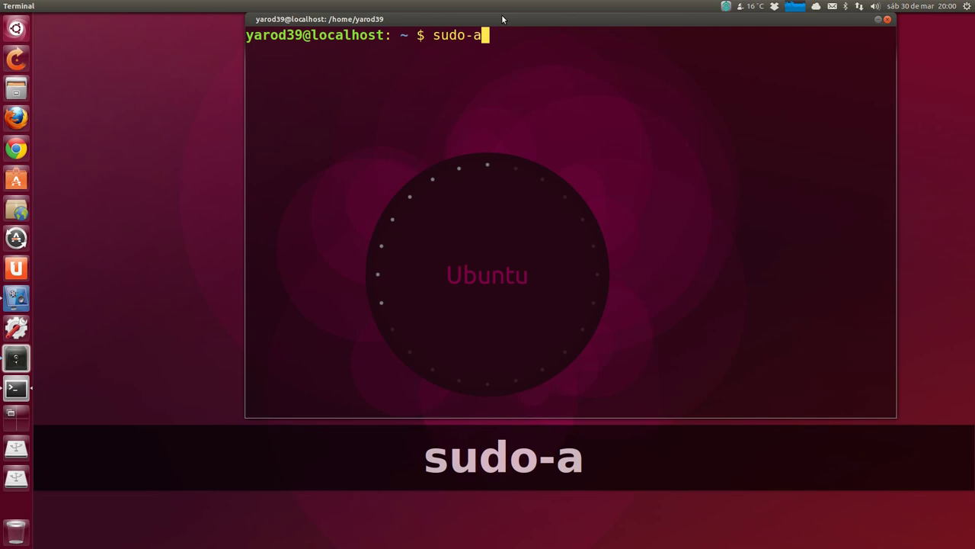
pyautogui.press('BackSpace')
pyautogui.press('BackSpace')
pyautogui.press('BackSpace')
pyautogui.press('BackSpace')
pyautogui.press('BackSpace')
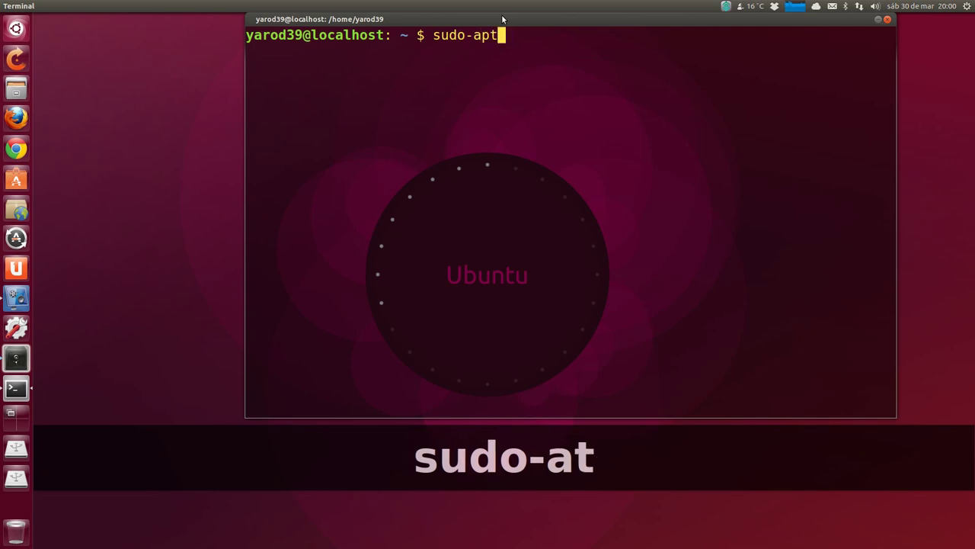
pyautogui.write('apt-get')
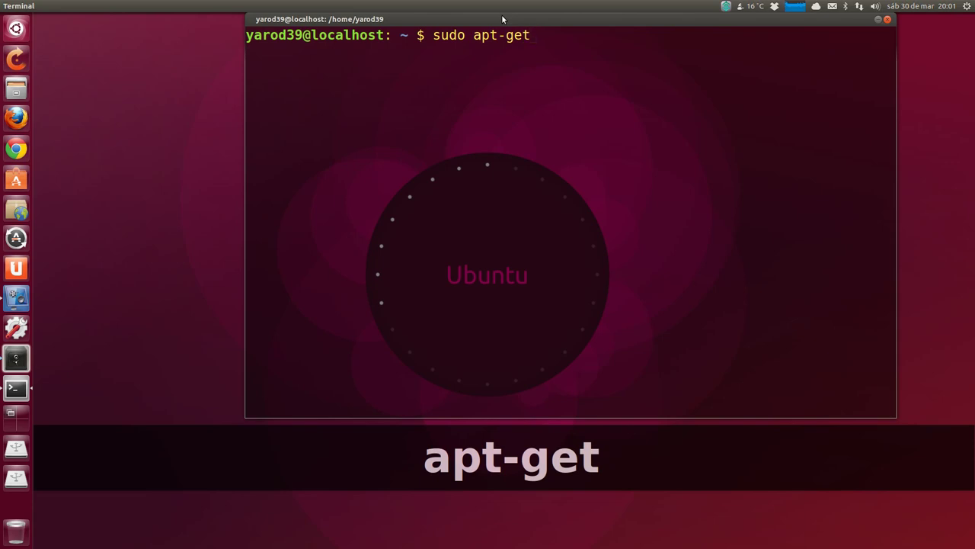
pyautogui.write('-')
pyautogui.press('BackSpace')
pyautogui.write('inst')
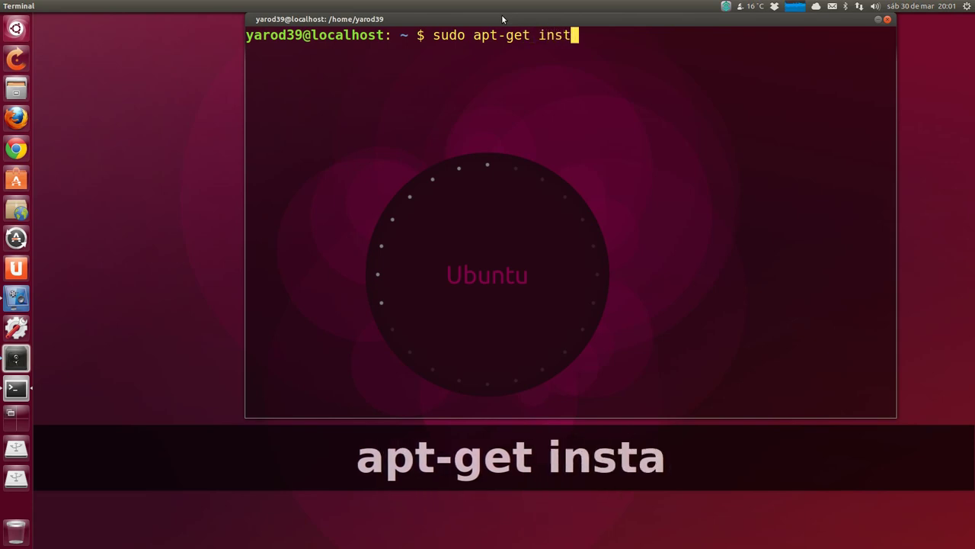
pyautogui.write('all gno')
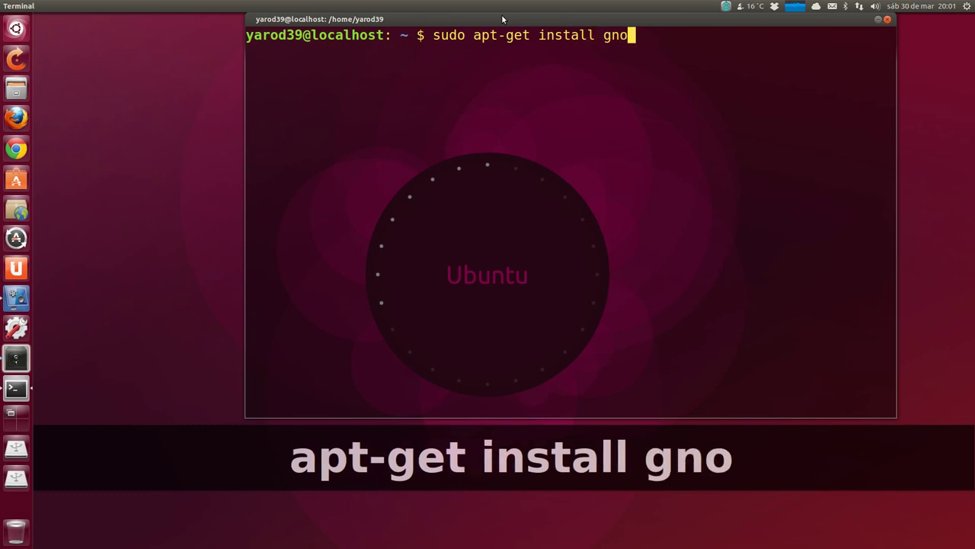
pyautogui.write('me-se')
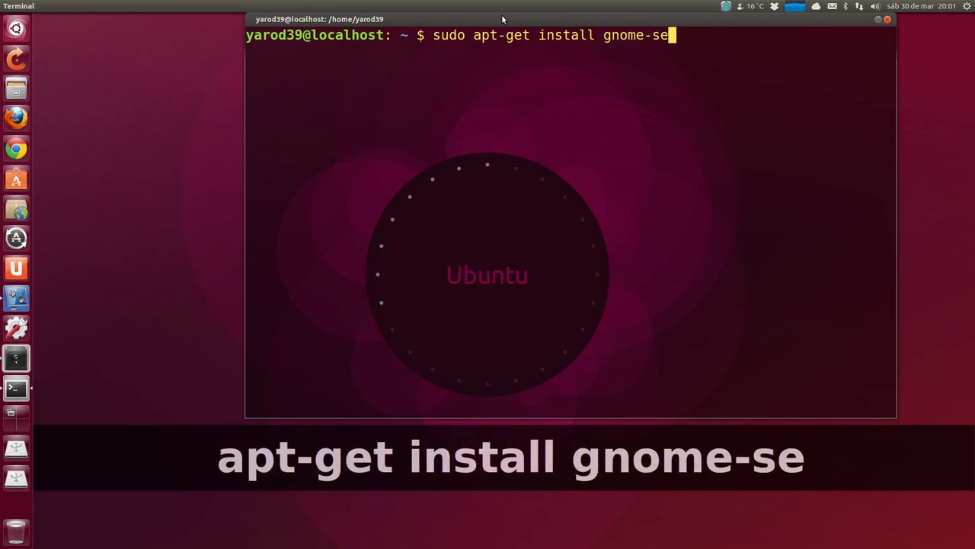
pyautogui.press('BackSpace')
pyautogui.write('hell')
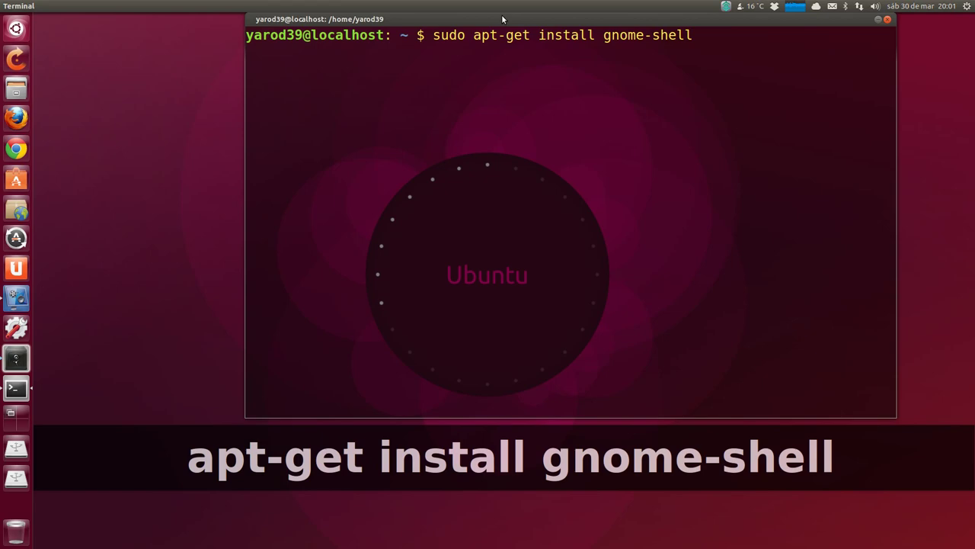
pyautogui.press('Return')
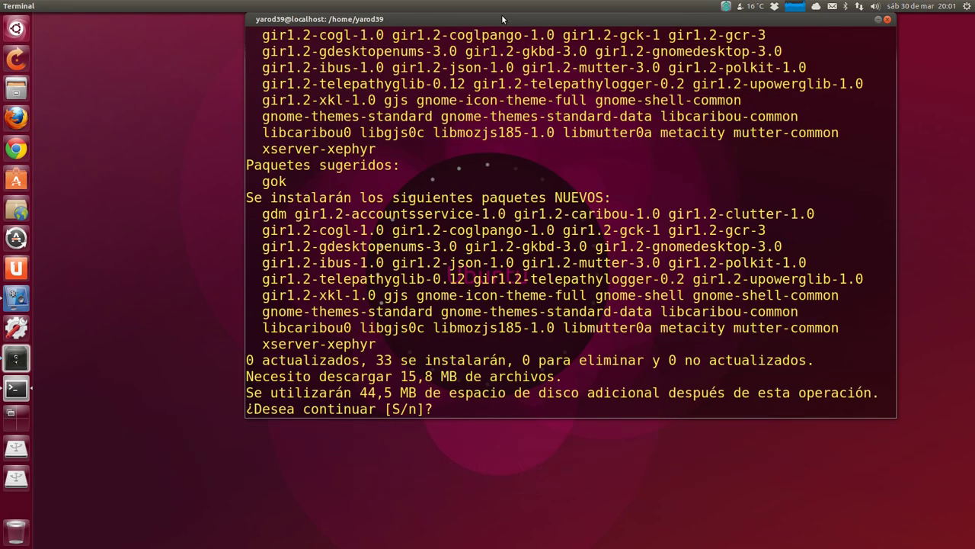
# Answer s to both install prompts and close the Respaldar backup error
pyautogui.write('s')
pyautogui.press('Return')
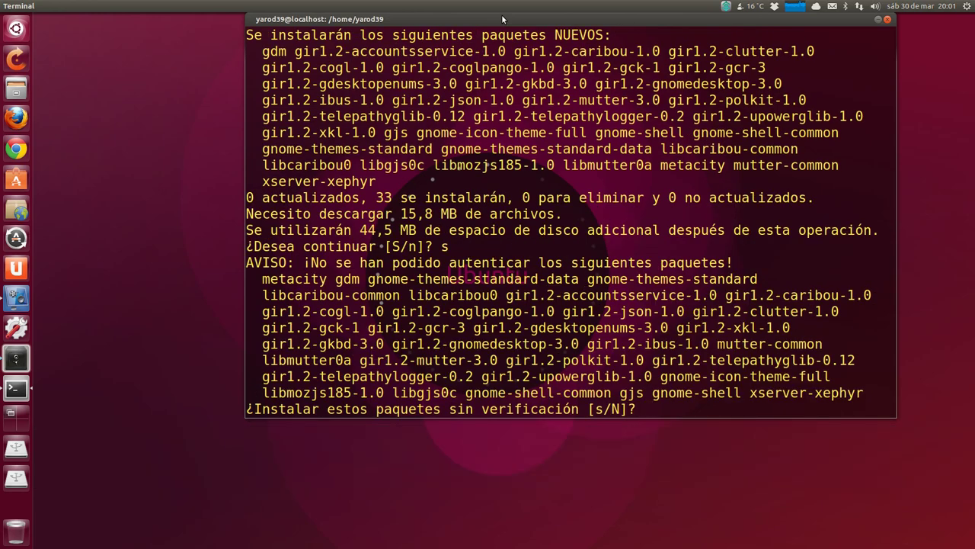
pyautogui.write('s')
pyautogui.press('Return')
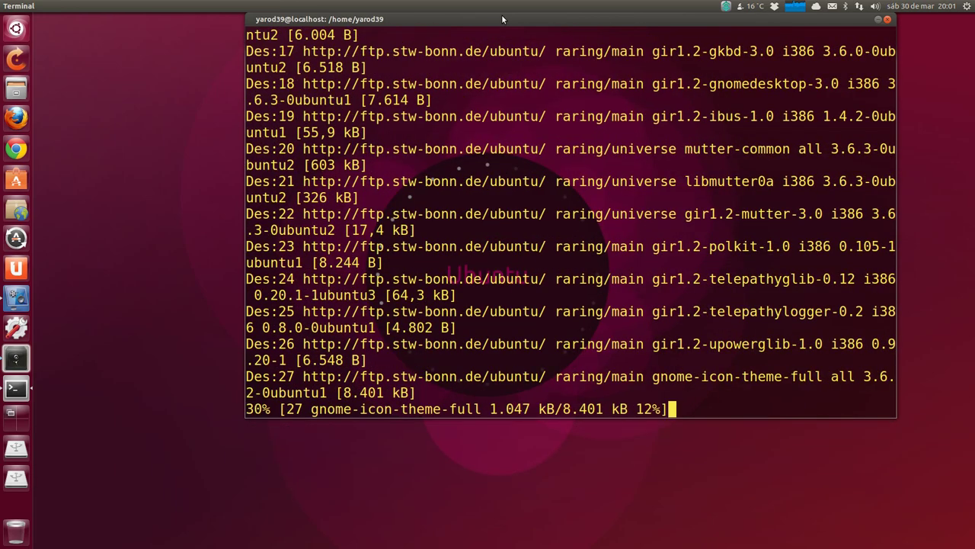
pyautogui.click(13, 358)
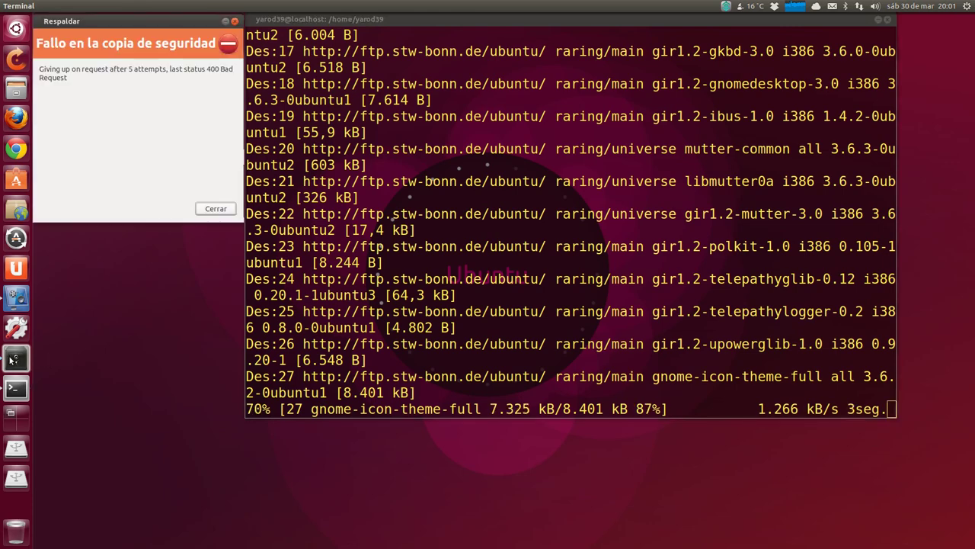
pyautogui.click(208, 208)
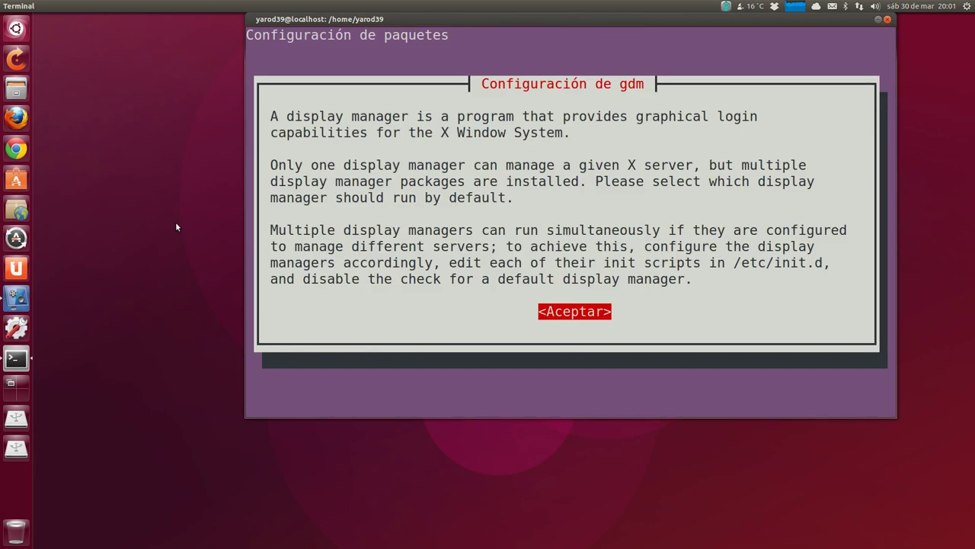
# Acknowledge the gdm notice and keep lightdm as the default display manager
pyautogui.press('Return')
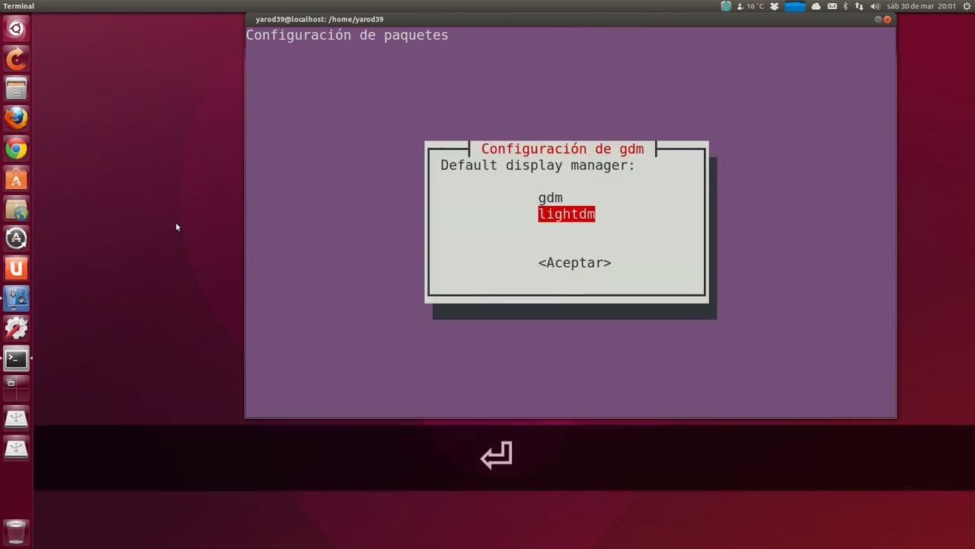
pyautogui.press('Tab')
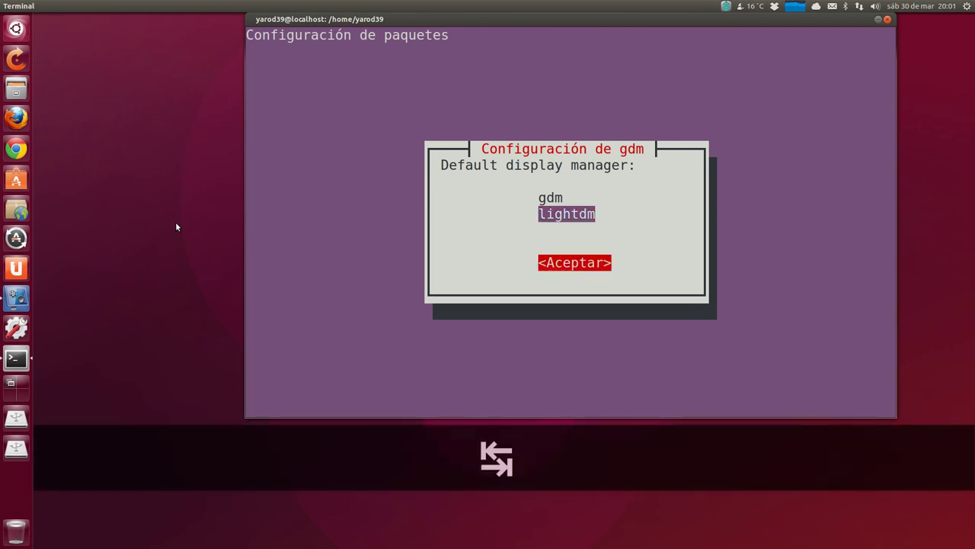
pyautogui.press('Return')
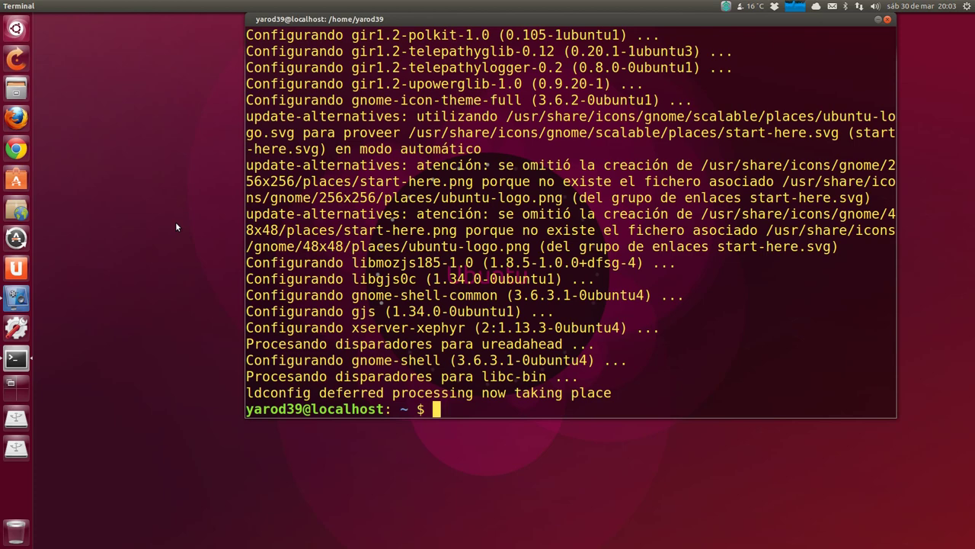
# Run sudo apt-get update to refresh the package lists from all sources
pyautogui.write('sudo ')
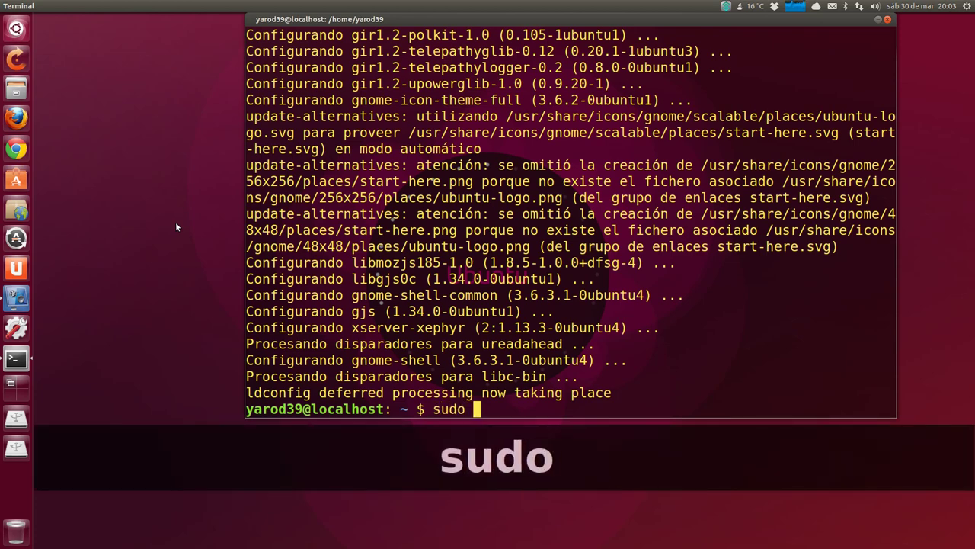
pyautogui.write('apt-get update')
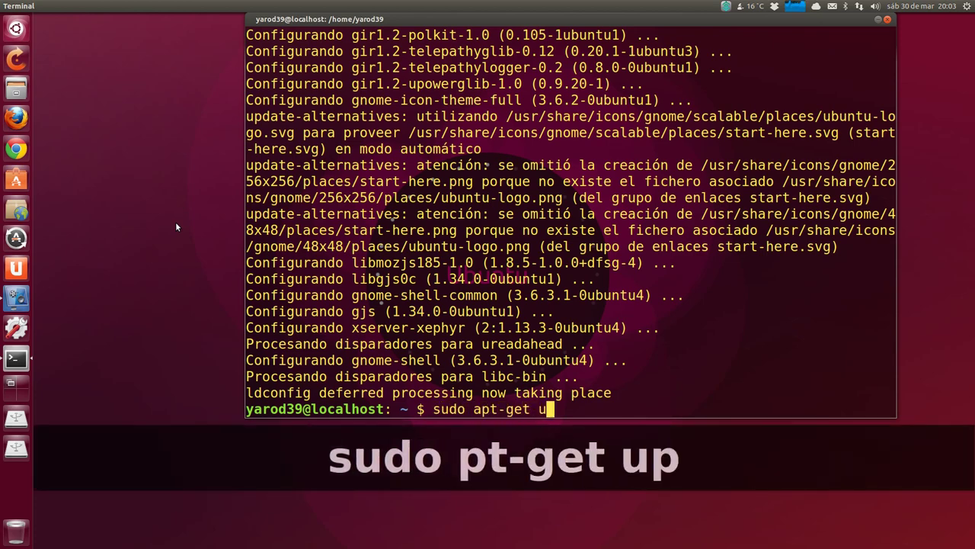
pyautogui.press('Return')
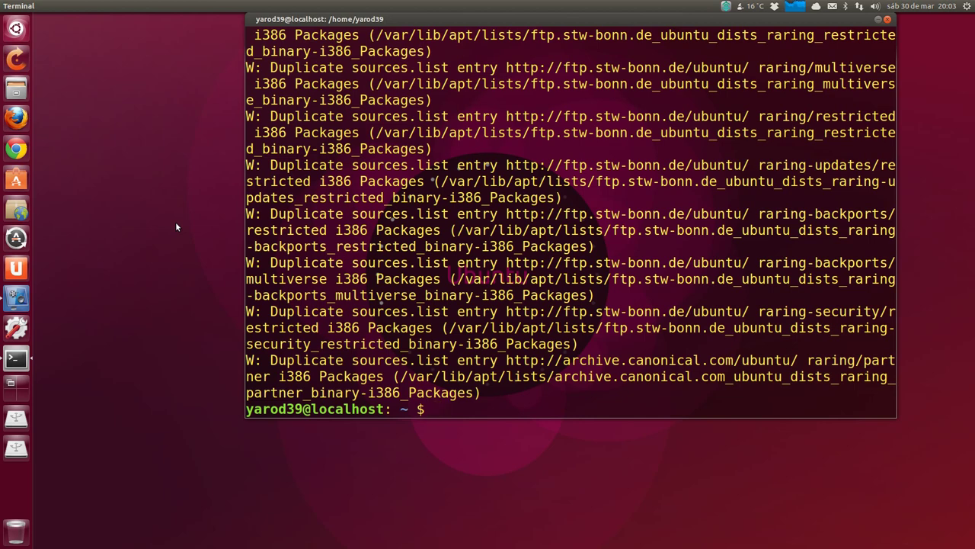
# Run sudo apt-get install unity-tweak-tool, then launch unity-tweak-tool and move its window higher
pyautogui.write('sudo apt-')
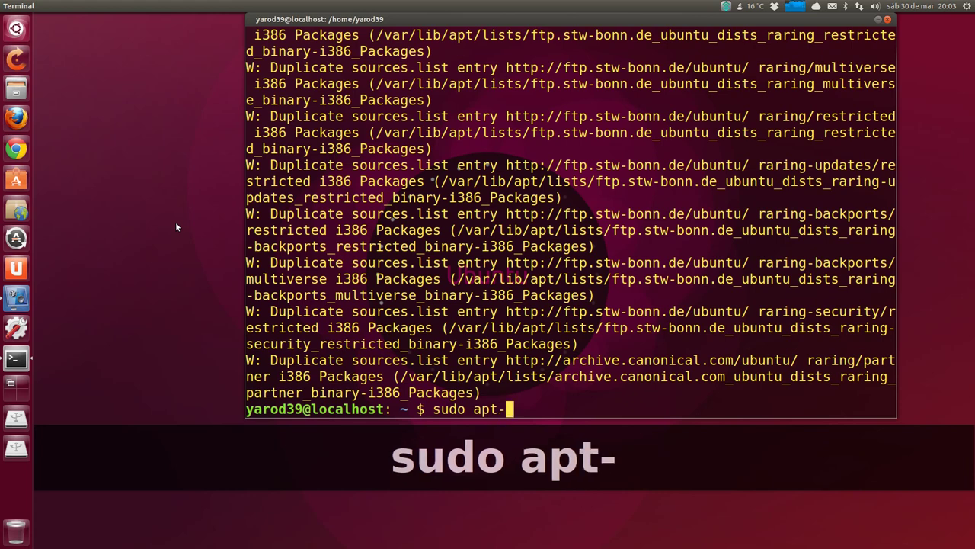
pyautogui.write('get inst')
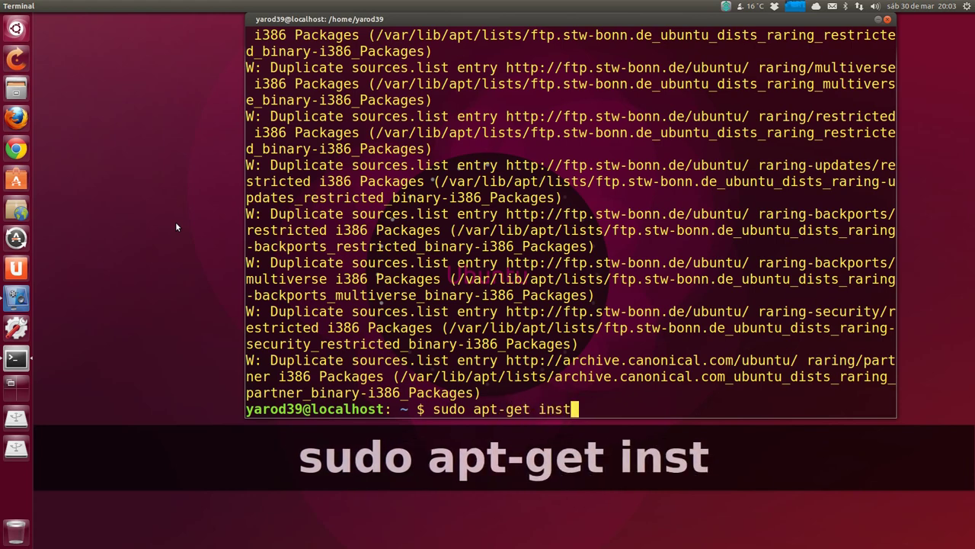
pyautogui.write('all ')
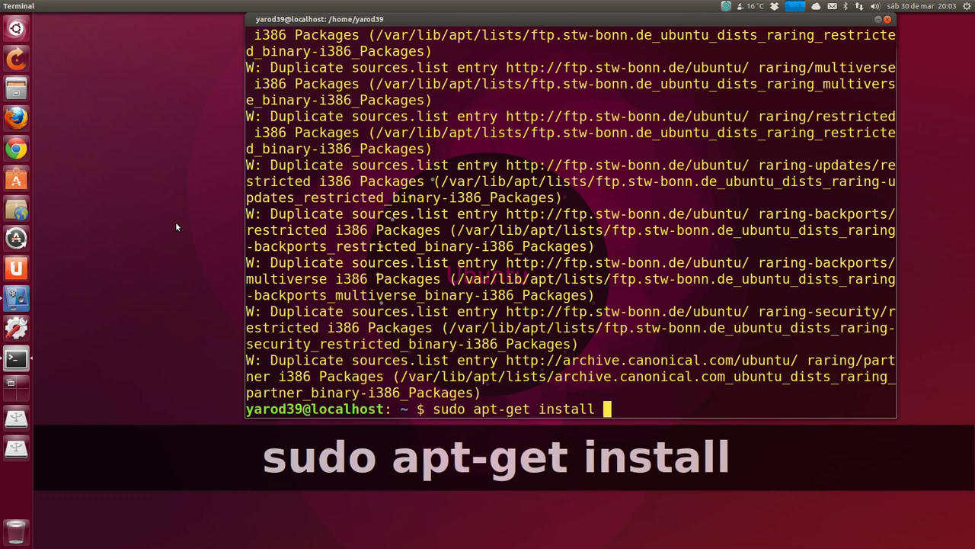
pyautogui.write('unity-')
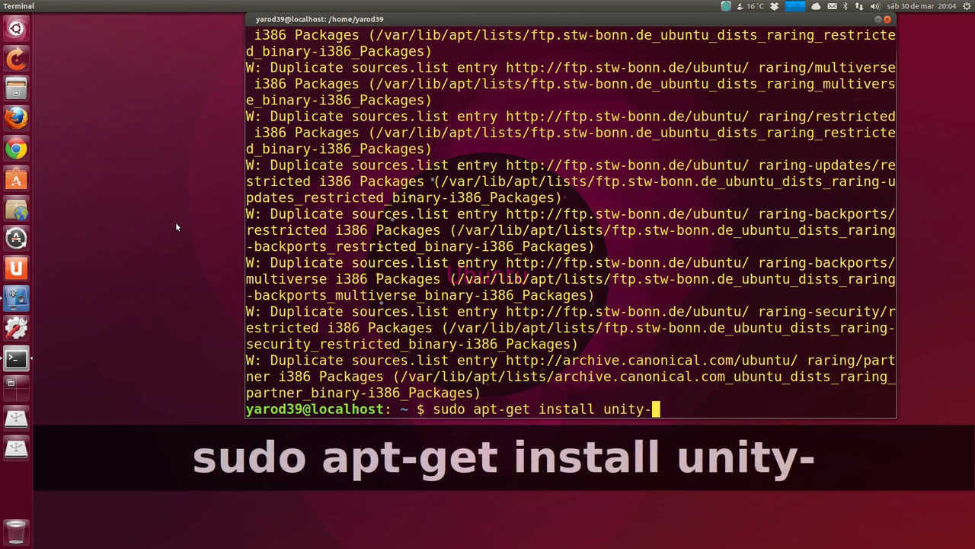
pyautogui.write('tweak')
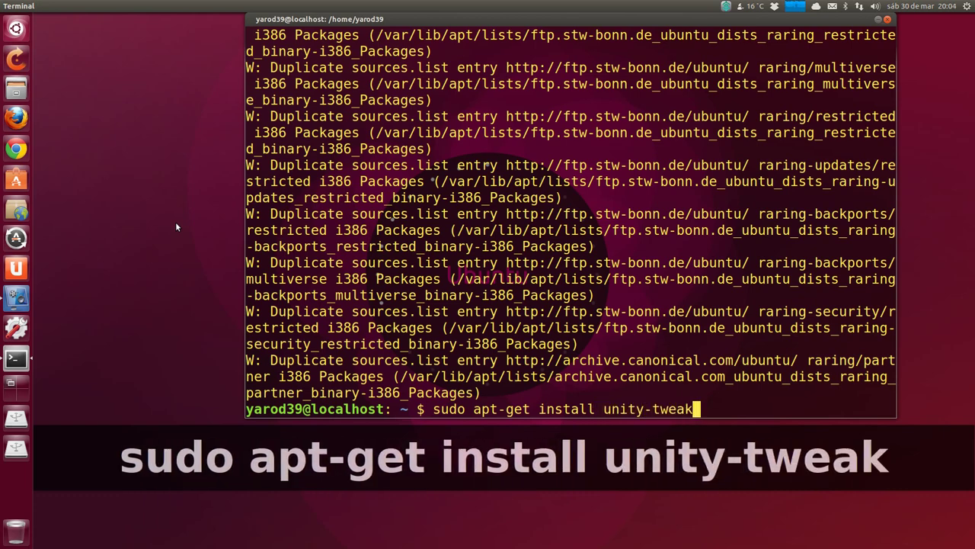
pyautogui.write('-tool')
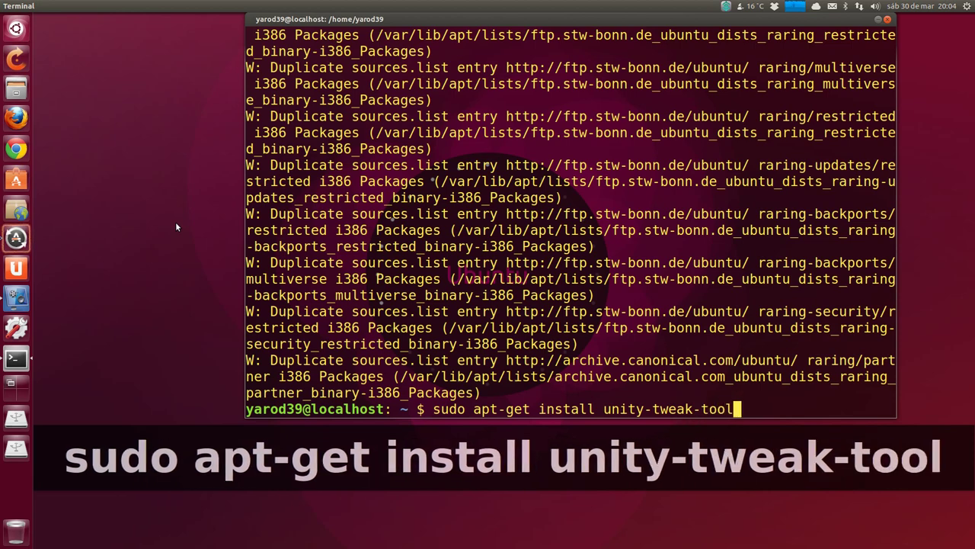
pyautogui.press('Return')
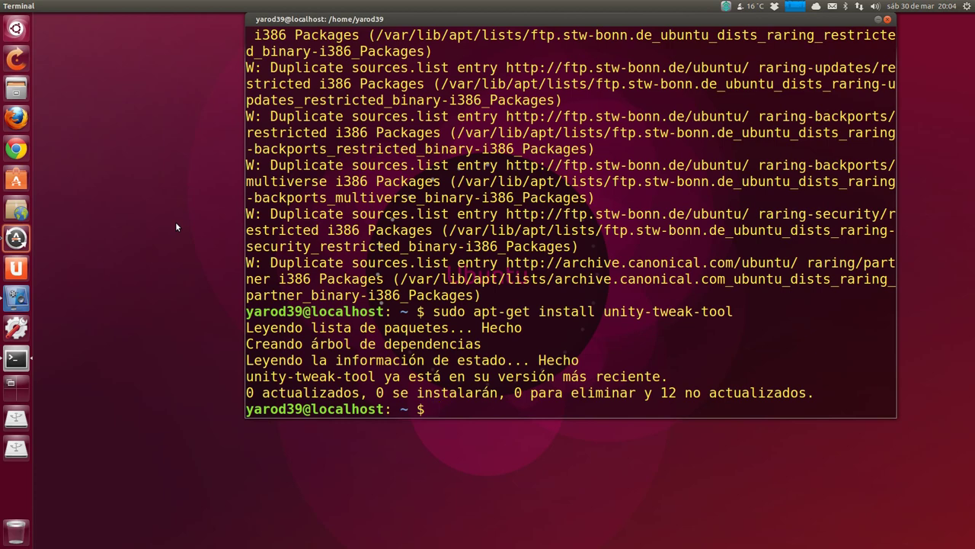
pyautogui.write('unit')
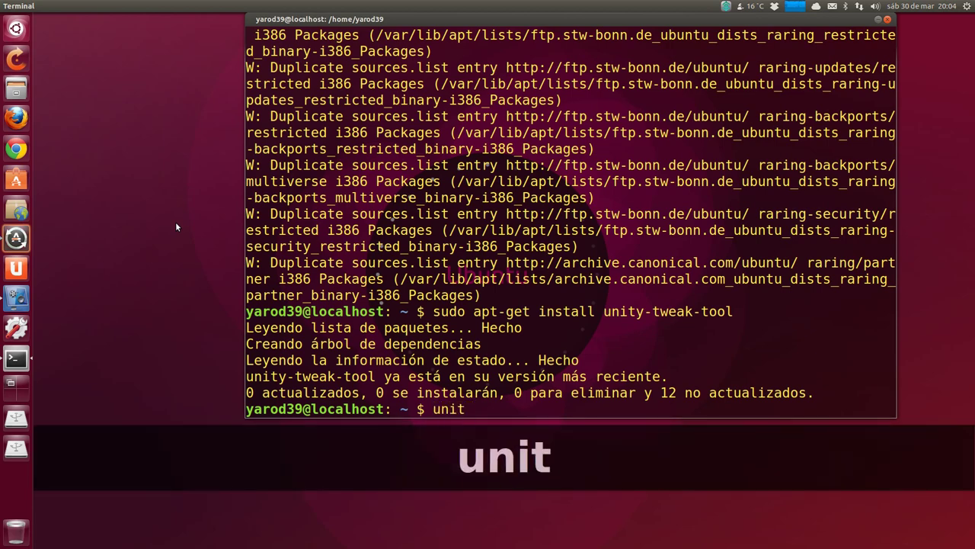
pyautogui.write('y-tew')
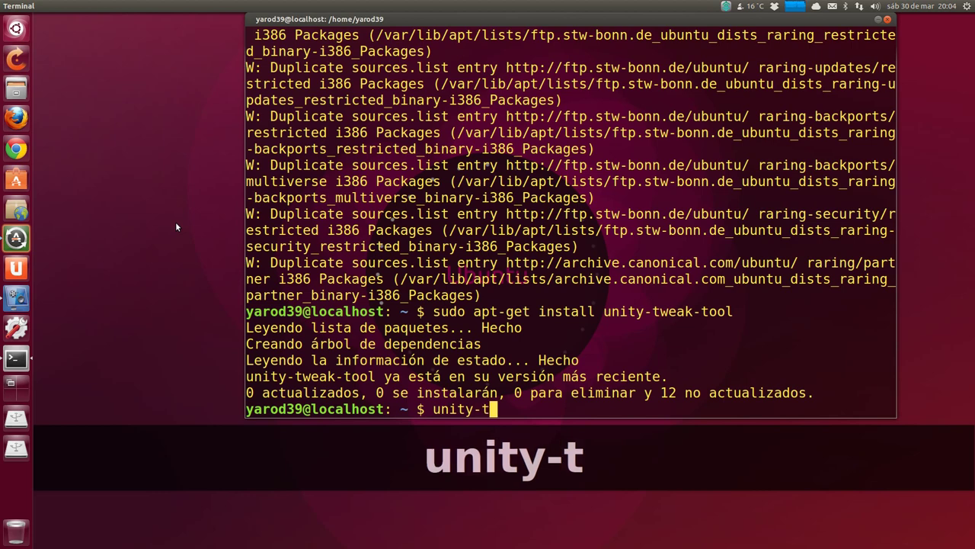
pyautogui.press('BackSpace')
pyautogui.press('BackSpace')
pyautogui.write('w')
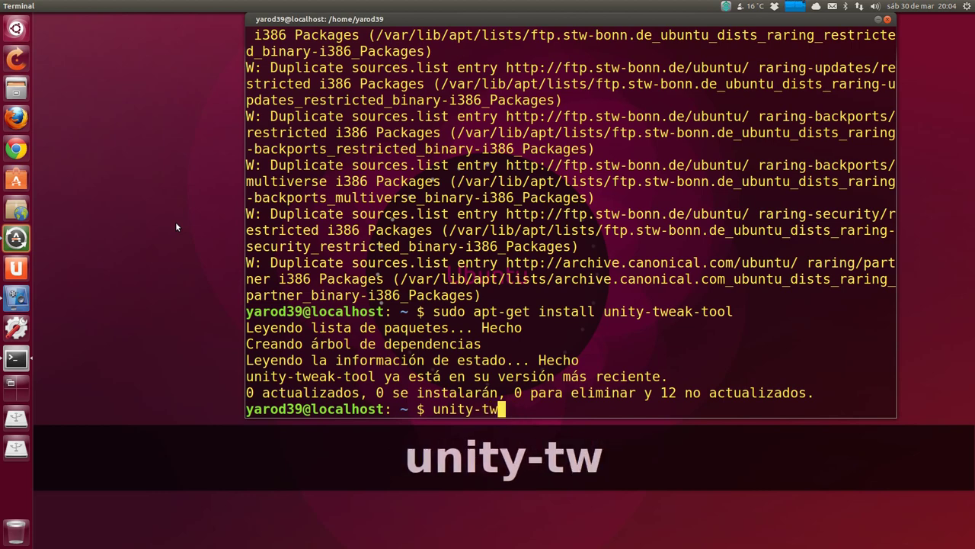
pyautogui.write('eak-')
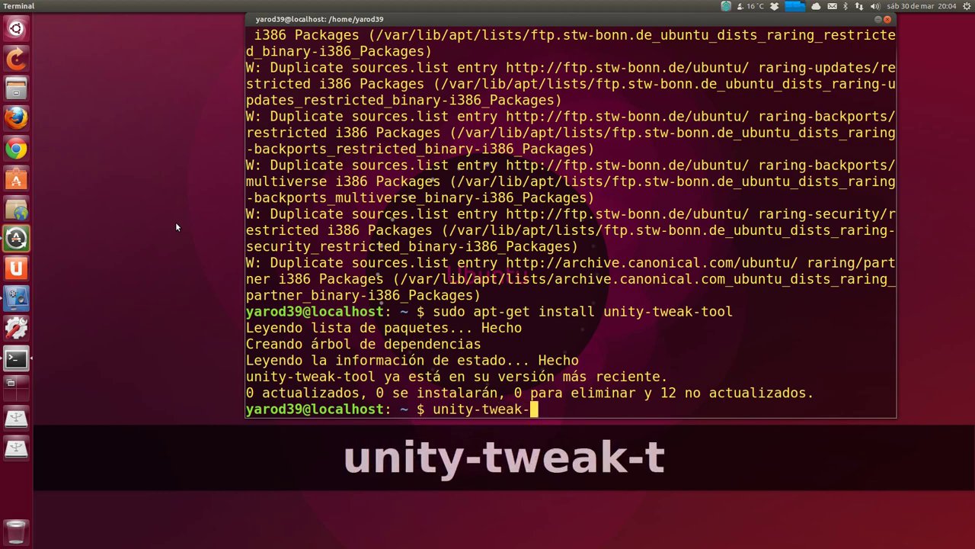
pyautogui.write('tool')
pyautogui.press('Return')
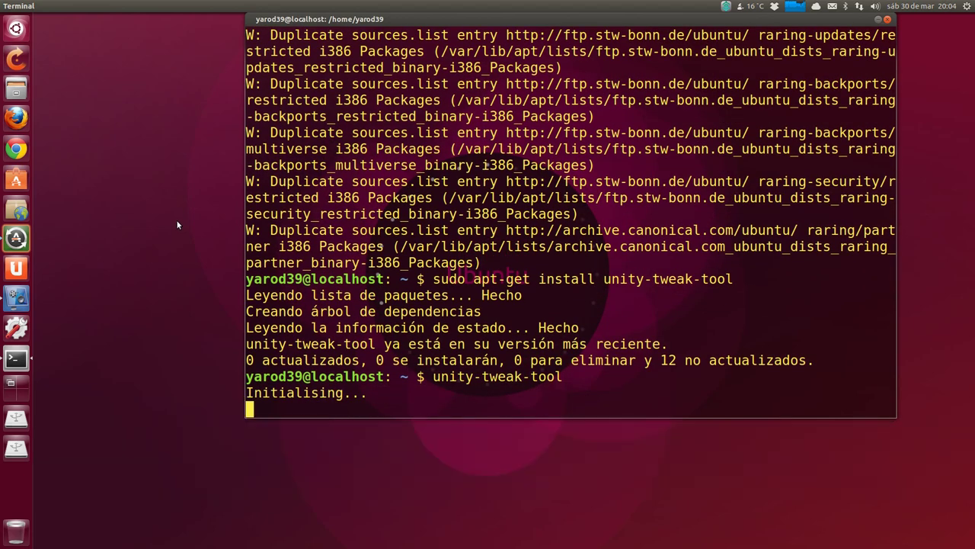
pyautogui.moveTo(177, 224); pyautogui.dragTo(213, 67)
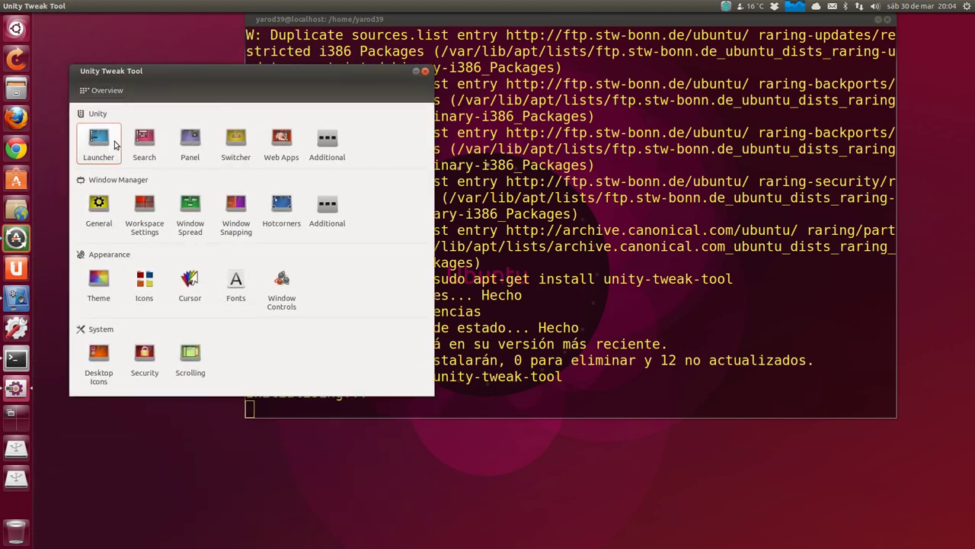
# Close the Unity Tweak Tool window and end the Terminal session with exit
pyautogui.click(424, 71)
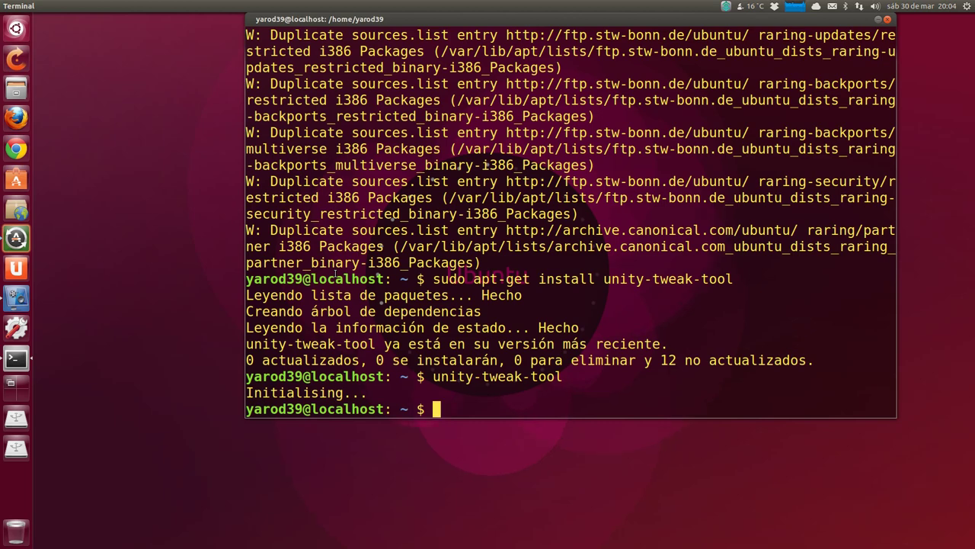
pyautogui.write('exi')
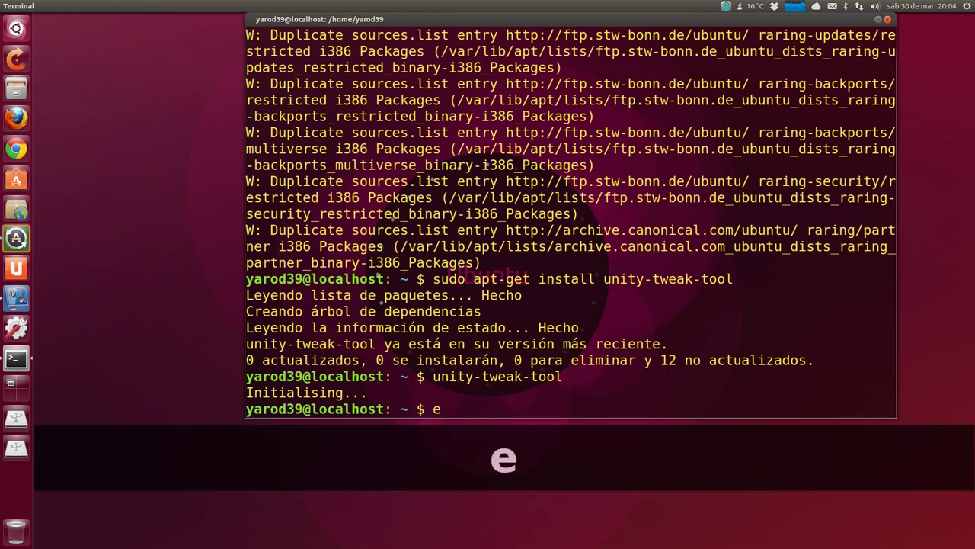
pyautogui.write('t')
pyautogui.press('Return')
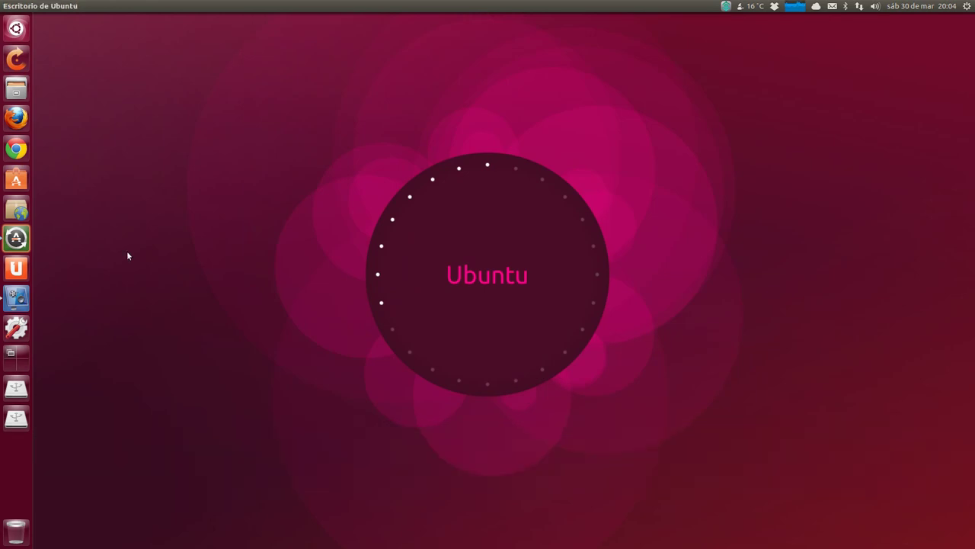
# Start installing the 6,3 MB of updates in Software Updater, then launch Google Chrome
pyautogui.click(24, 237)
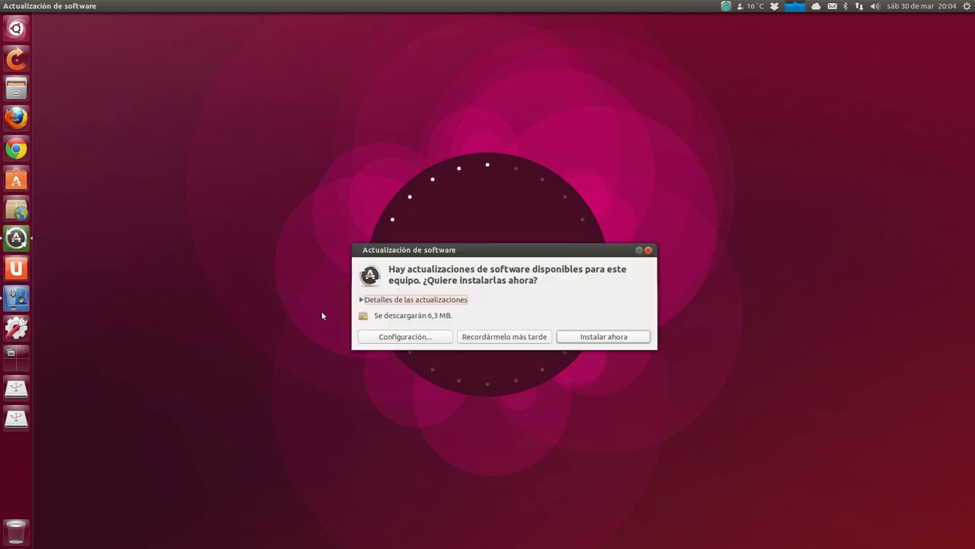
pyautogui.click(606, 340)
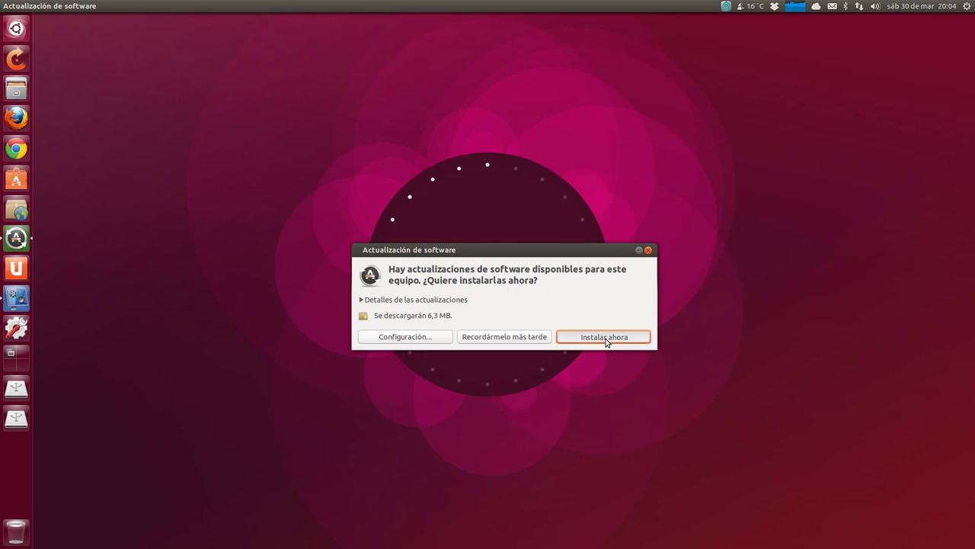
pyautogui.click(606, 340)
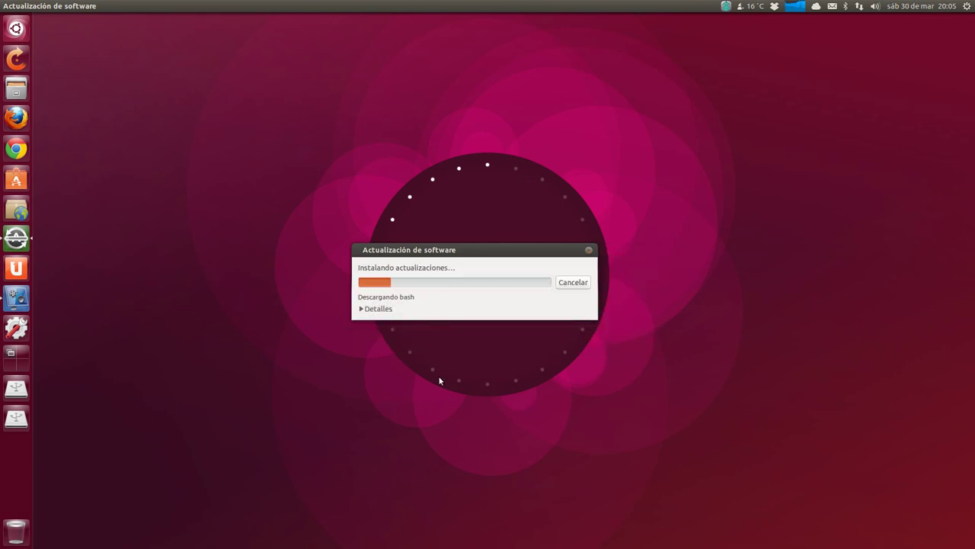
pyautogui.click(17, 150)
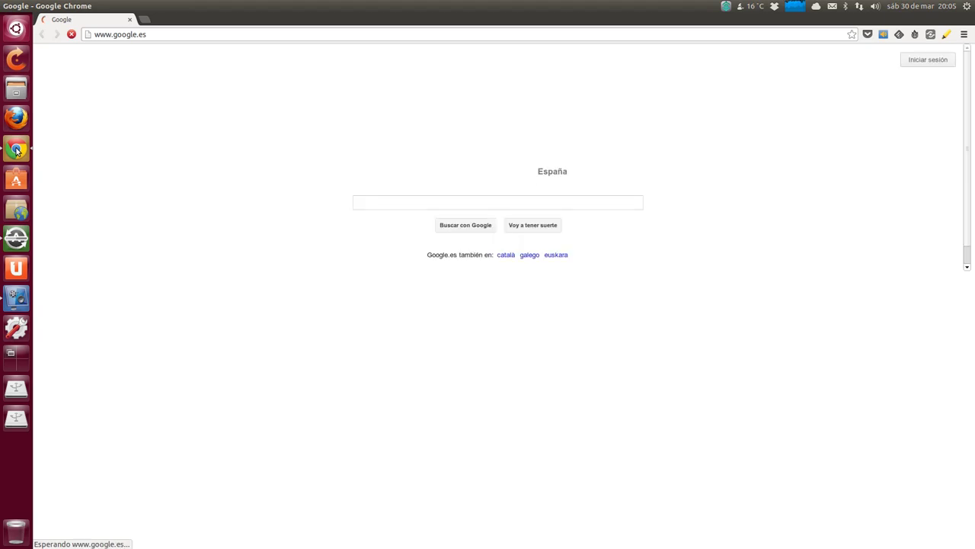
# Search Google for 'launchpad' and open the launchpad.net result
pyautogui.click(375, 203)
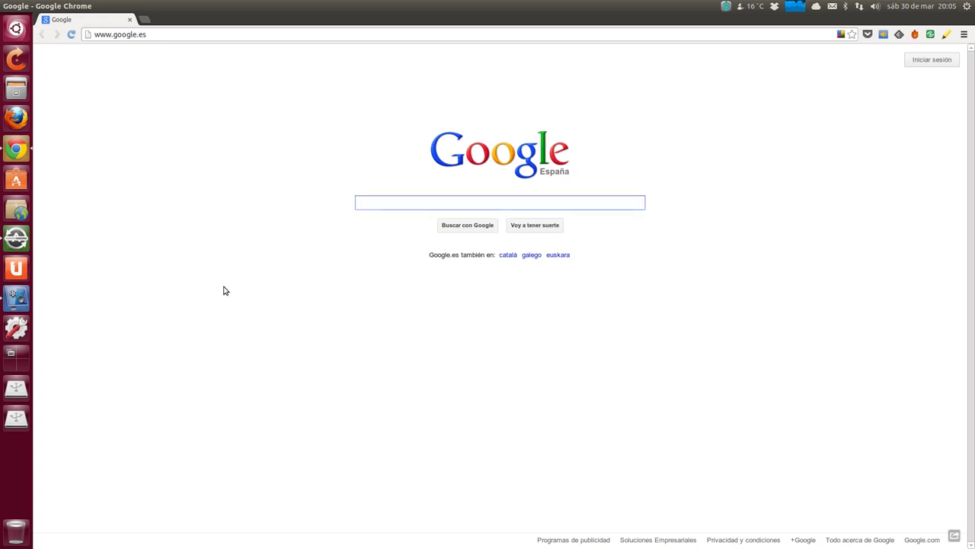
pyautogui.write('launc')
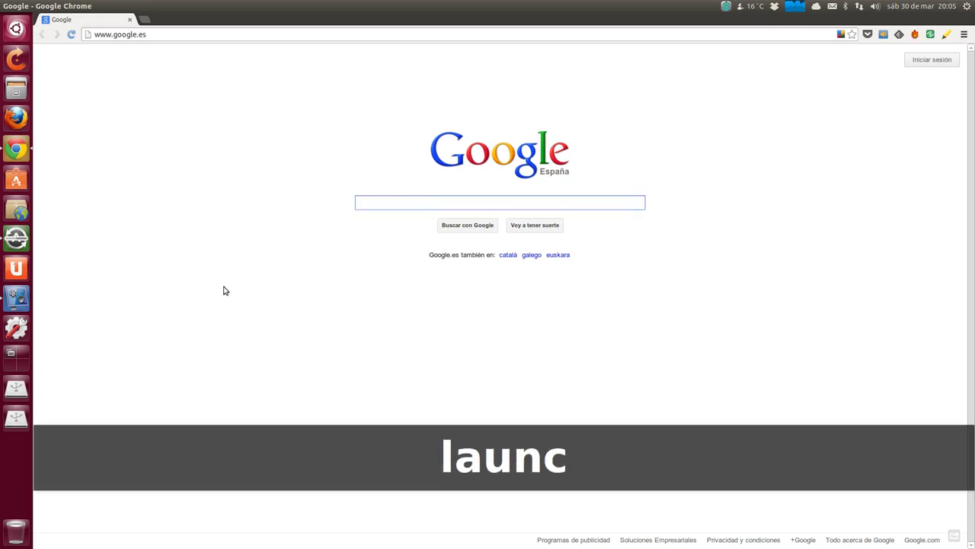
pyautogui.write('hpad')
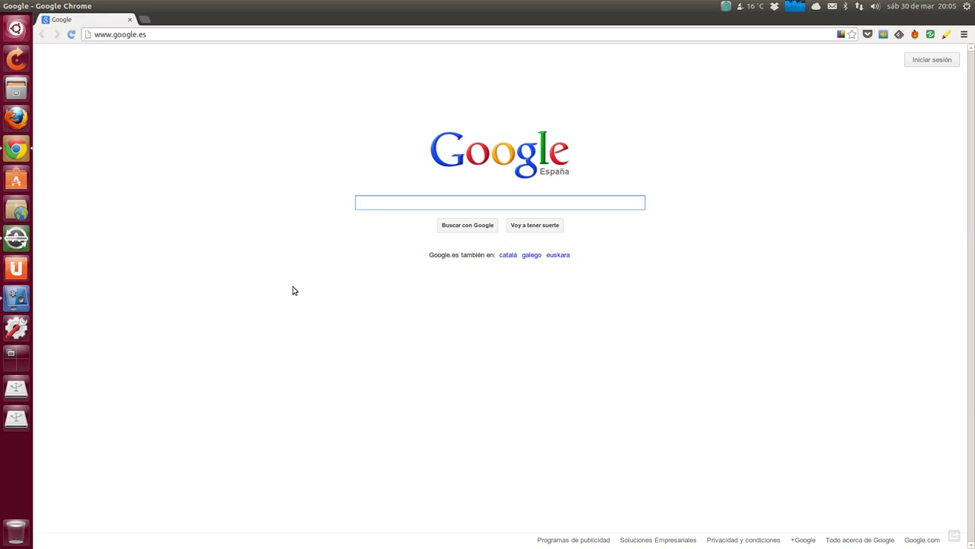
pyautogui.write('laun')
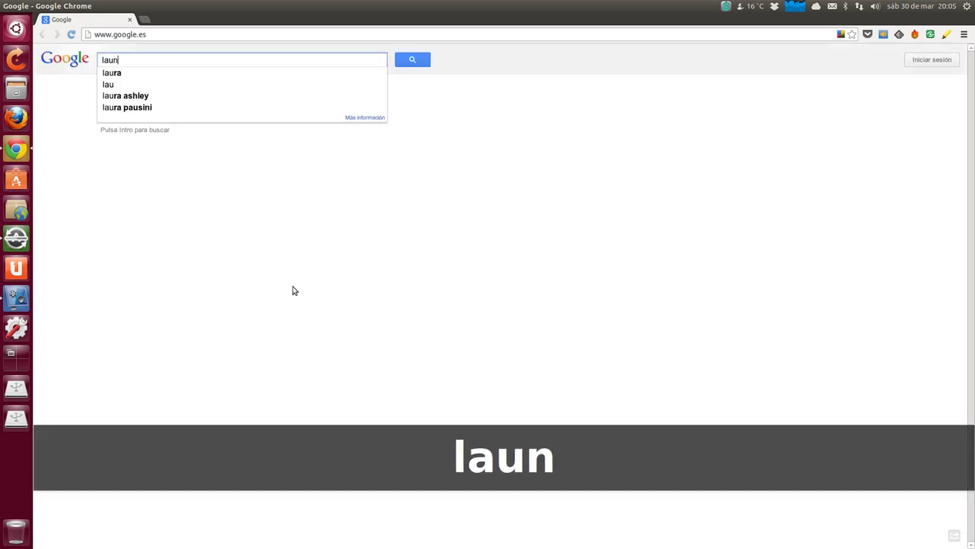
pyautogui.write('cpad')
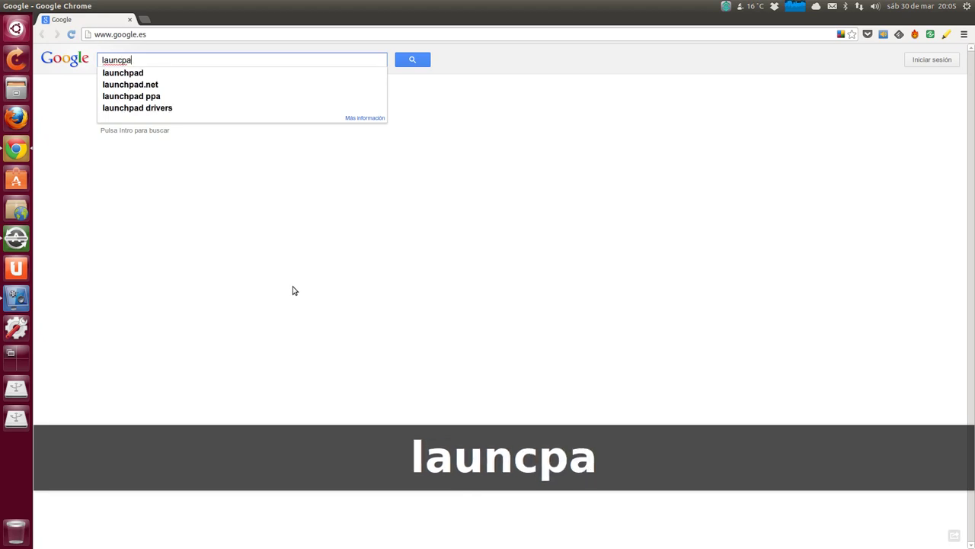
pyautogui.press('BackSpace')
pyautogui.press('BackSpace')
pyautogui.press('BackSpace')
pyautogui.press('BackSpace')
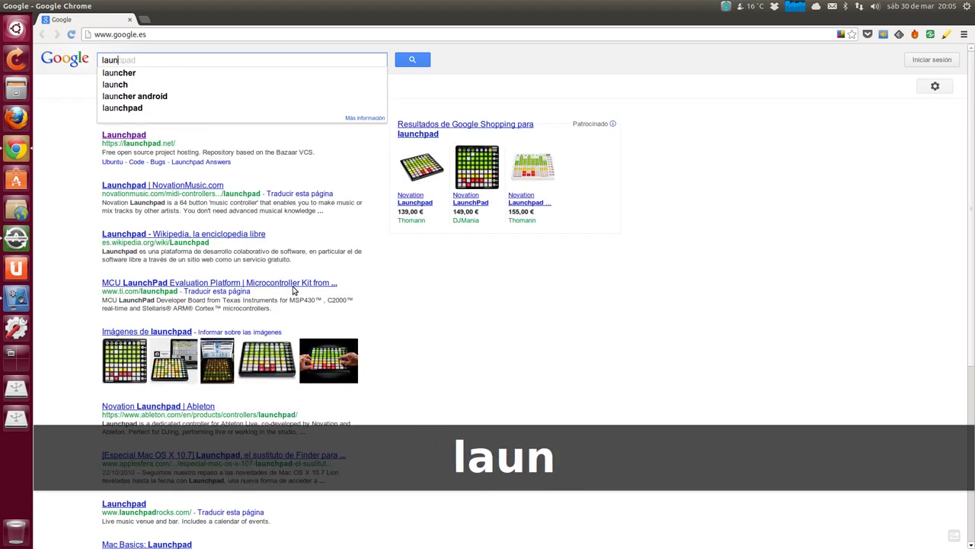
pyautogui.write('chpad')
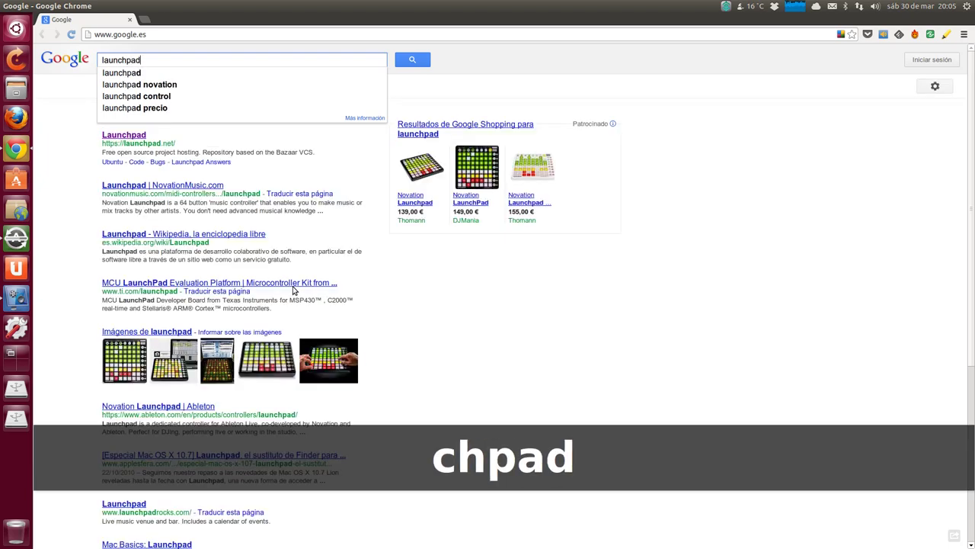
pyautogui.press('Return')
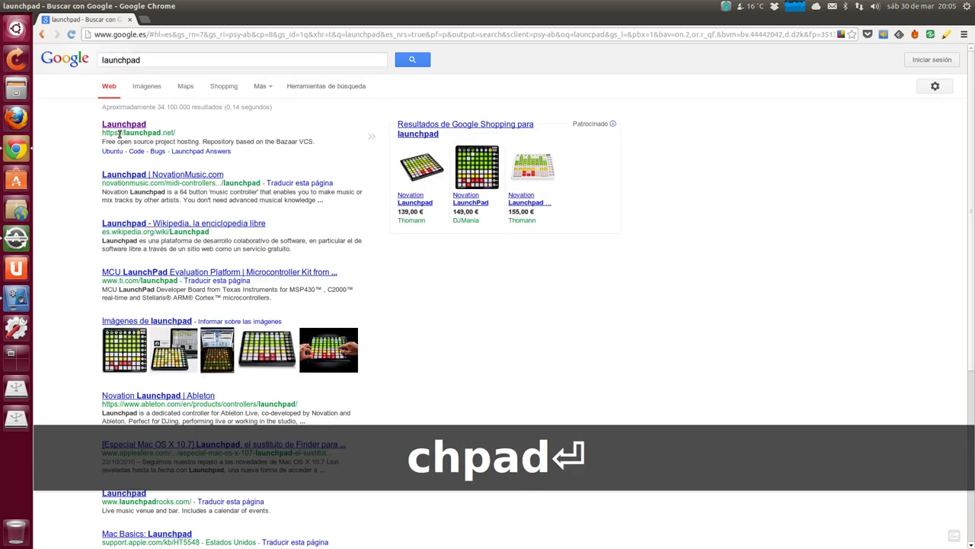
pyautogui.click(124, 126)
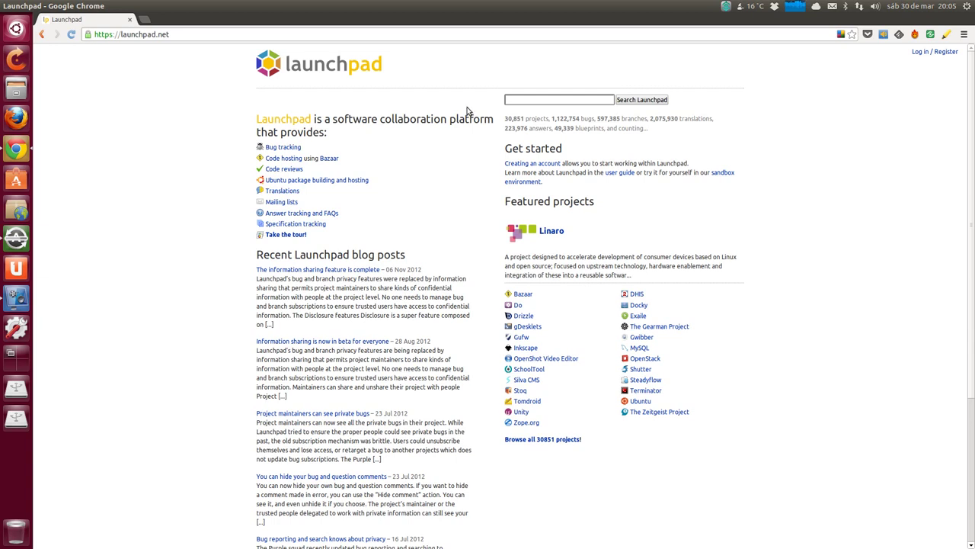
# Search Launchpad for 'ubuntu-tweak' and open the Ubuntu Tweak project page
pyautogui.click(539, 100)
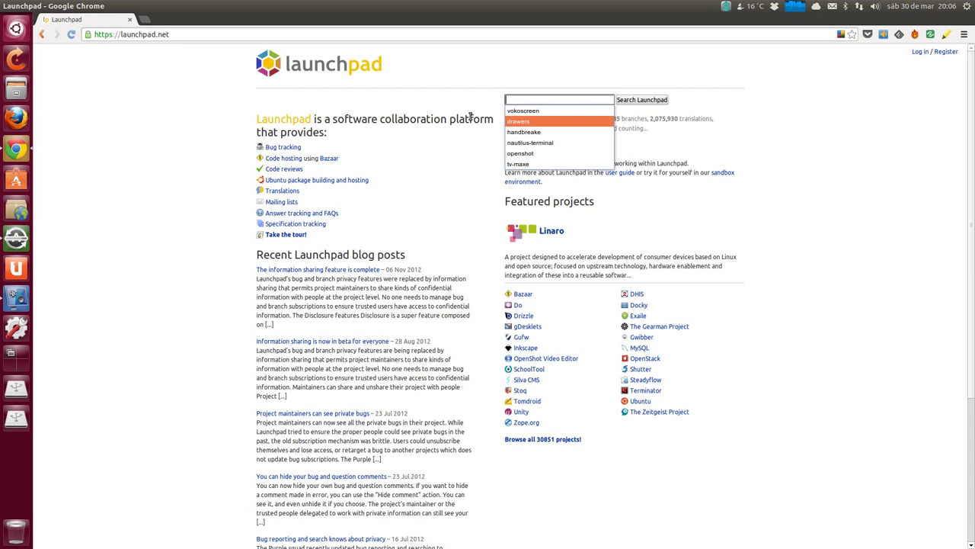
pyautogui.write('ubuntu')
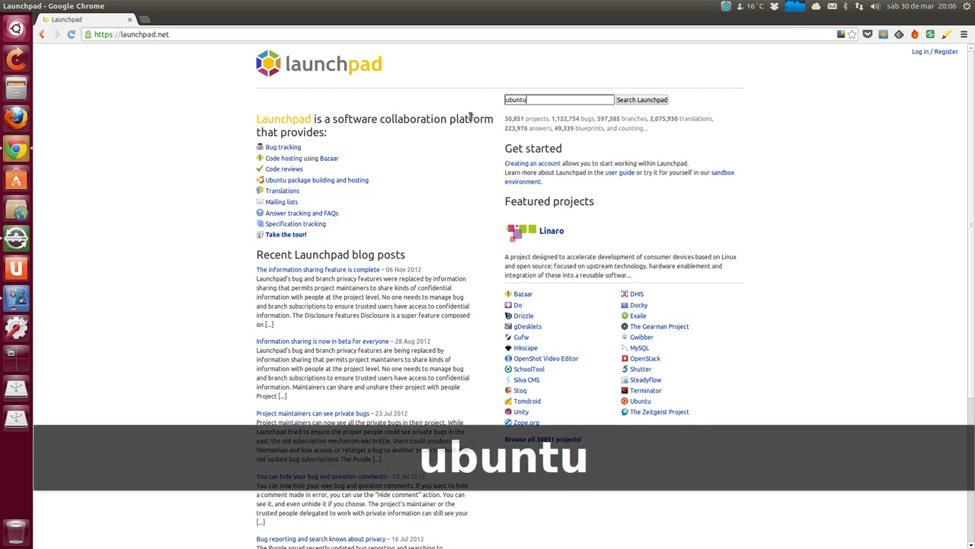
pyautogui.write('-tw')
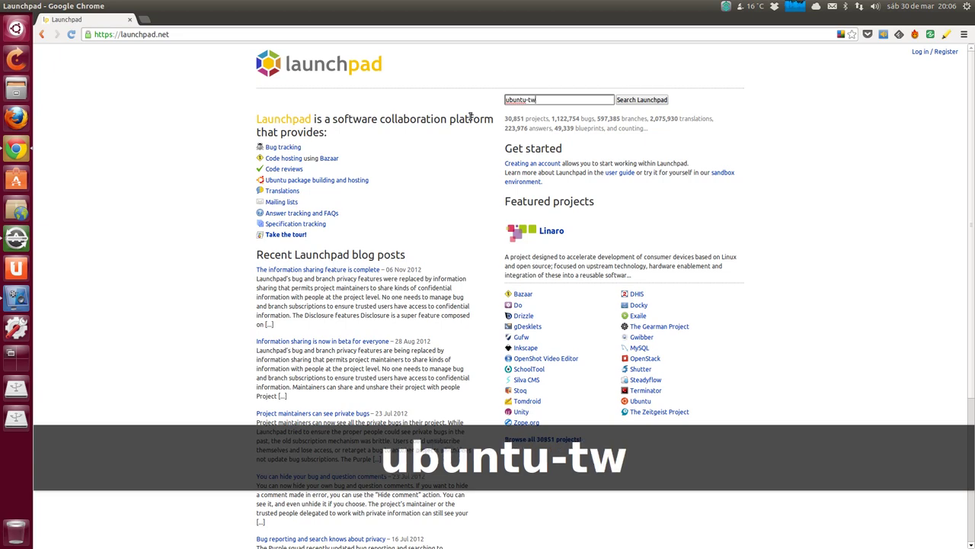
pyautogui.write('eak')
pyautogui.press('Return')
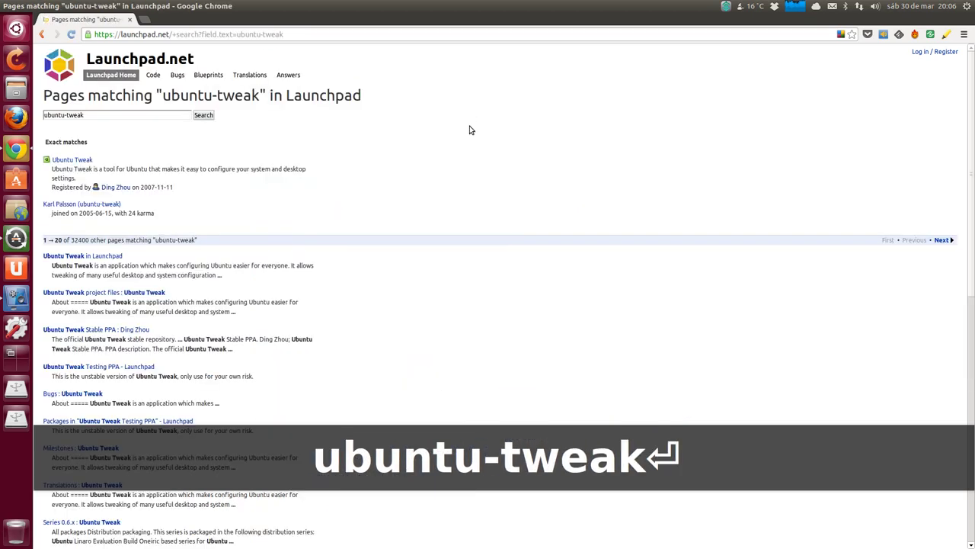
pyautogui.click(62, 162)
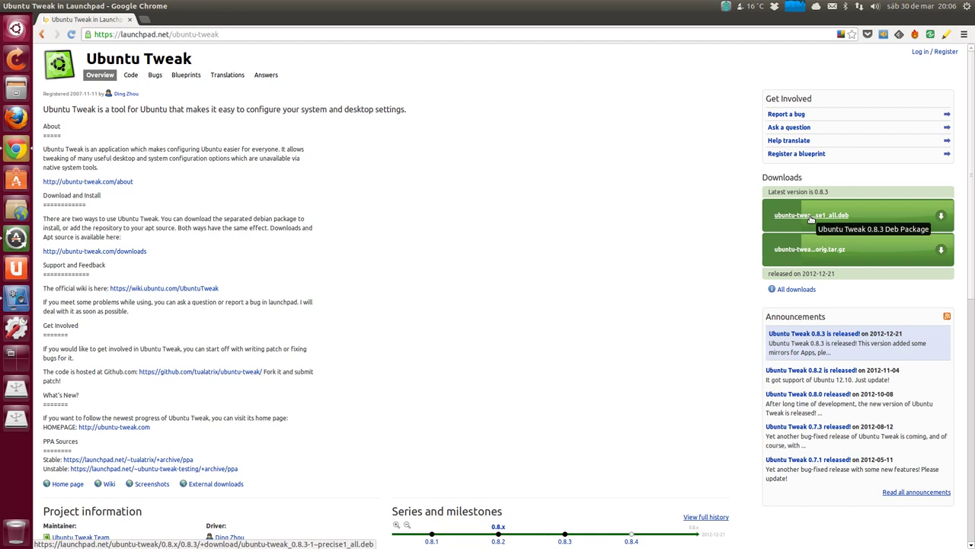
# Save the ubuntu-tweak 0.8.3 _all.deb package to Descargas and open it from the download bar
pyautogui.click(811, 218)
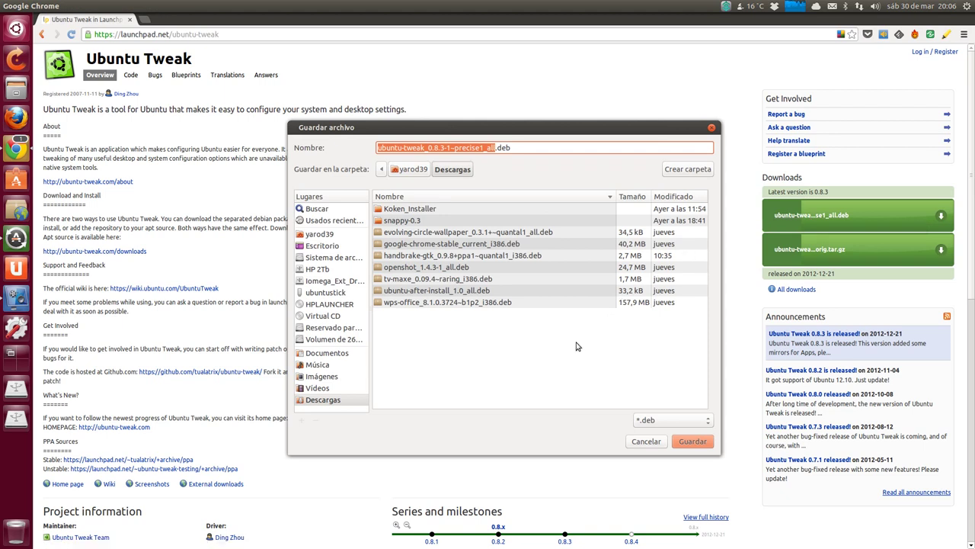
pyautogui.click(693, 444)
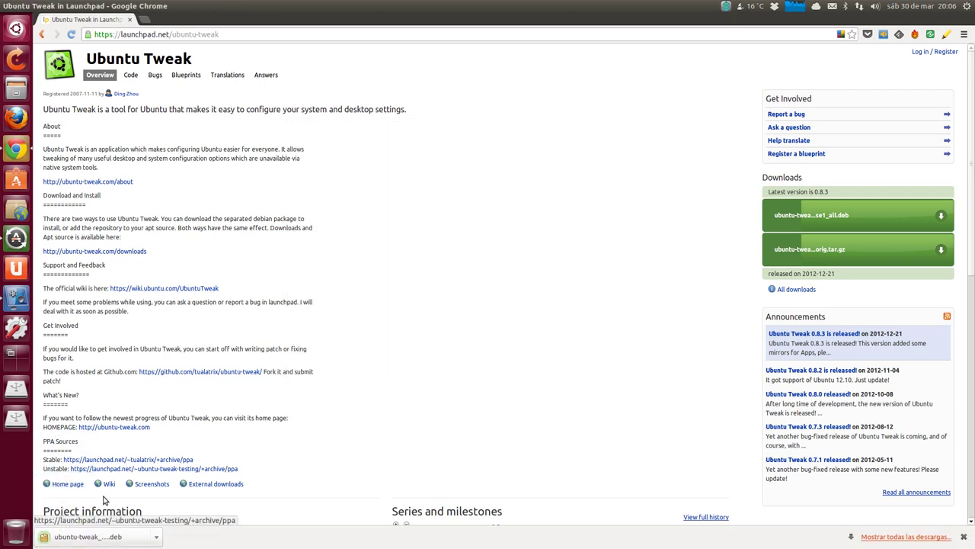
pyautogui.click(99, 538)
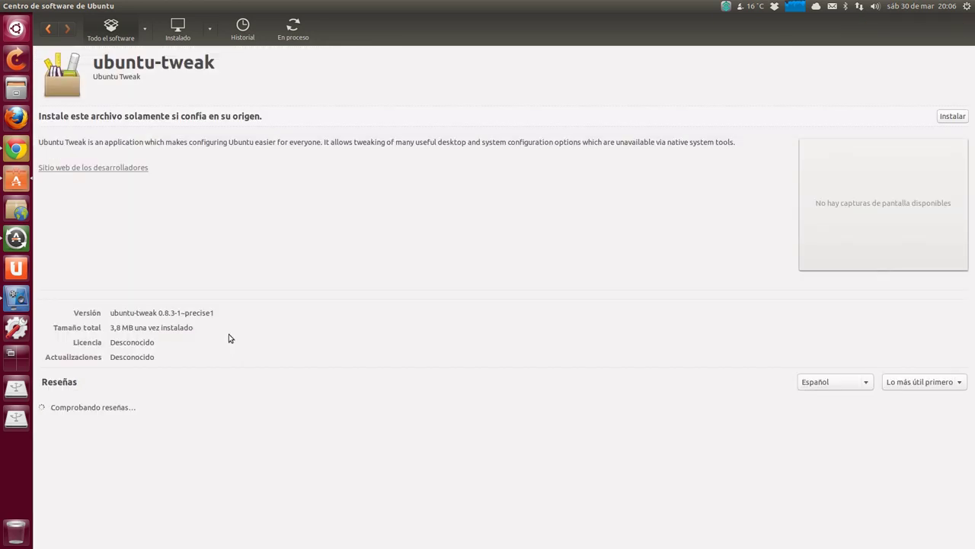
# Install the ubuntu-tweak 0.8.3-1~precise1 package until it shows Instalado
pyautogui.click(953, 117)
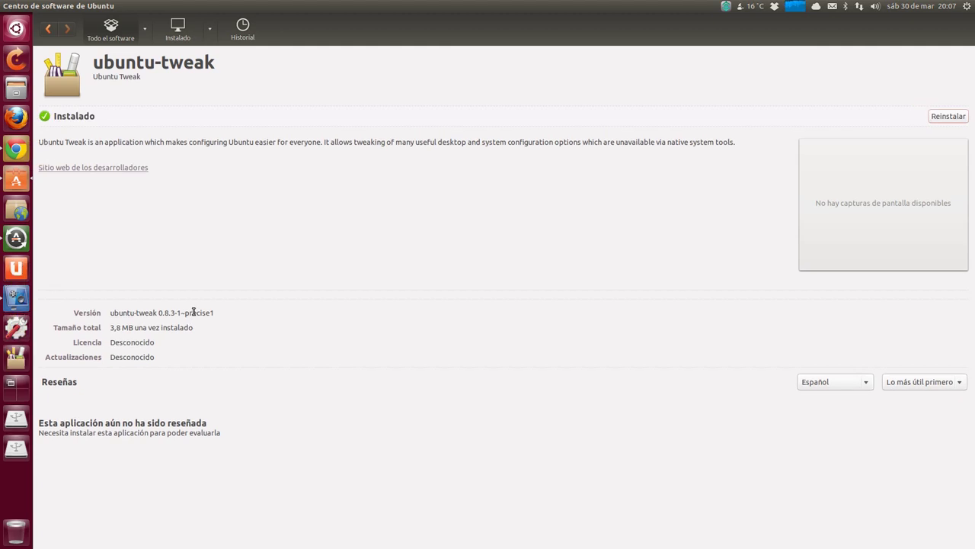
# Launch Ubuntu Tweak from the launcher, close the Software Center, then close Ubuntu Tweak after viewing Resumen
pyautogui.click(16, 358)
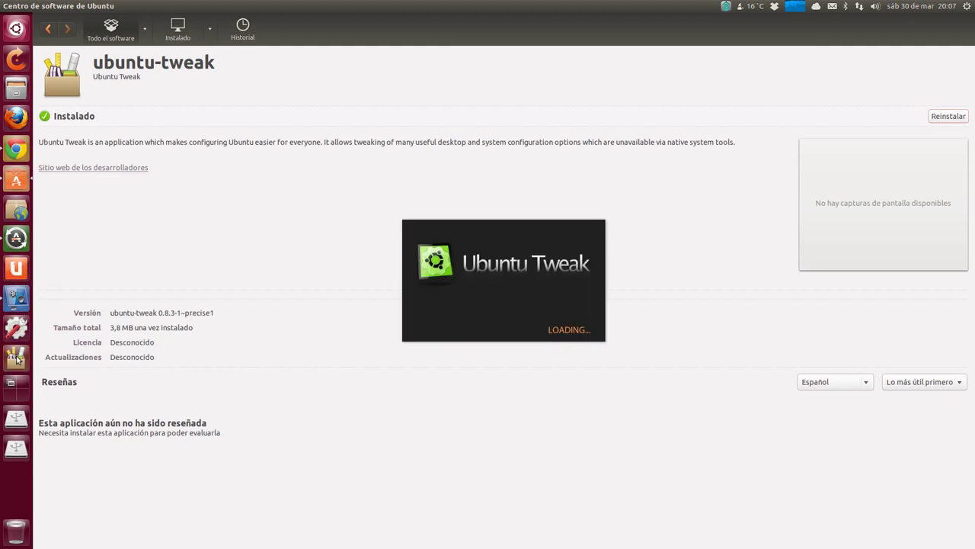
pyautogui.moveTo(6, 5)
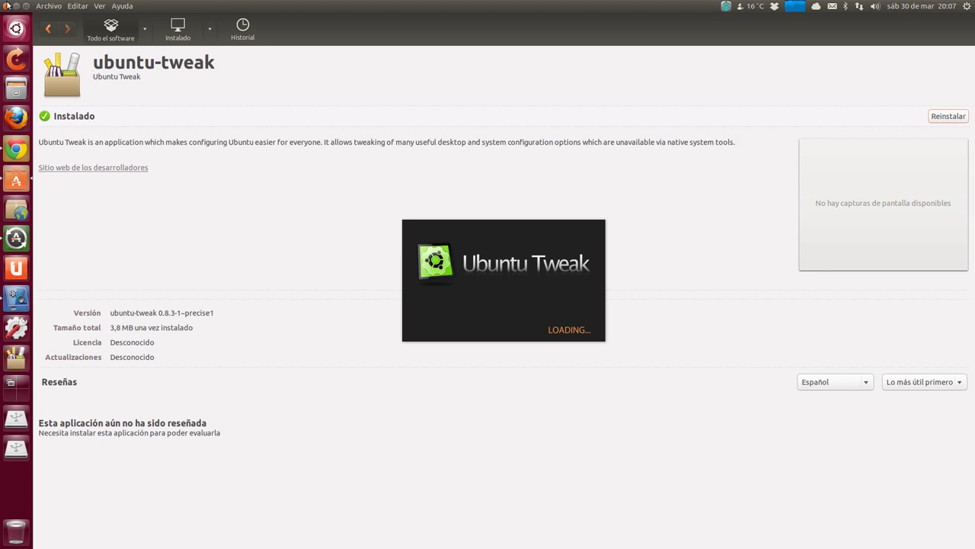
pyautogui.click(6, 4)
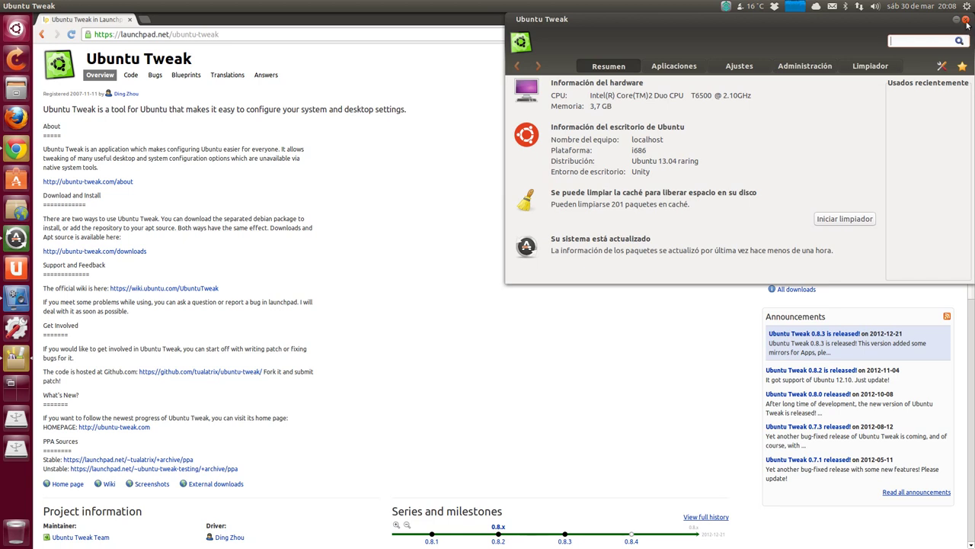
pyautogui.click(966, 21)
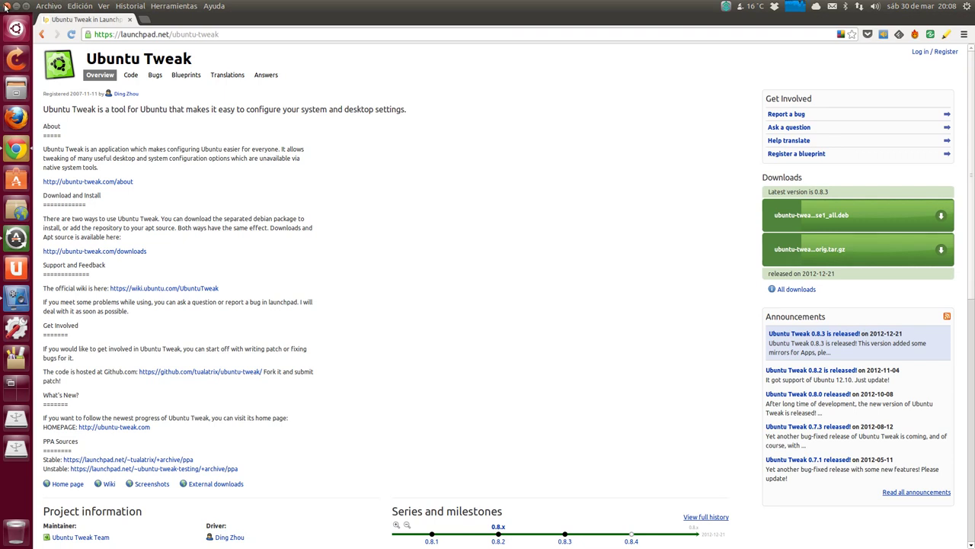
# On ubuntu-tweak.com, open Repositorios and show the Tor Project Source entries for Precise (12.04)
pyautogui.click(87, 255)
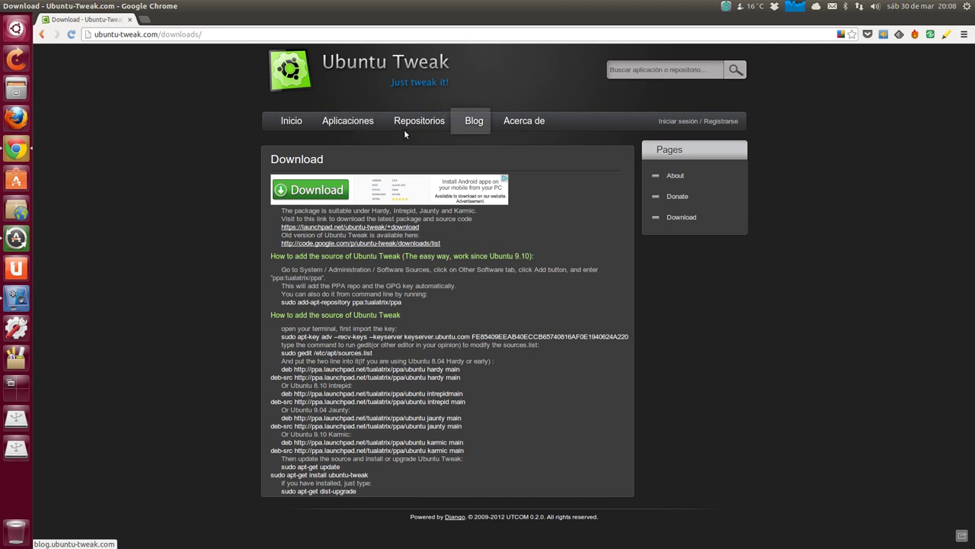
pyautogui.click(414, 125)
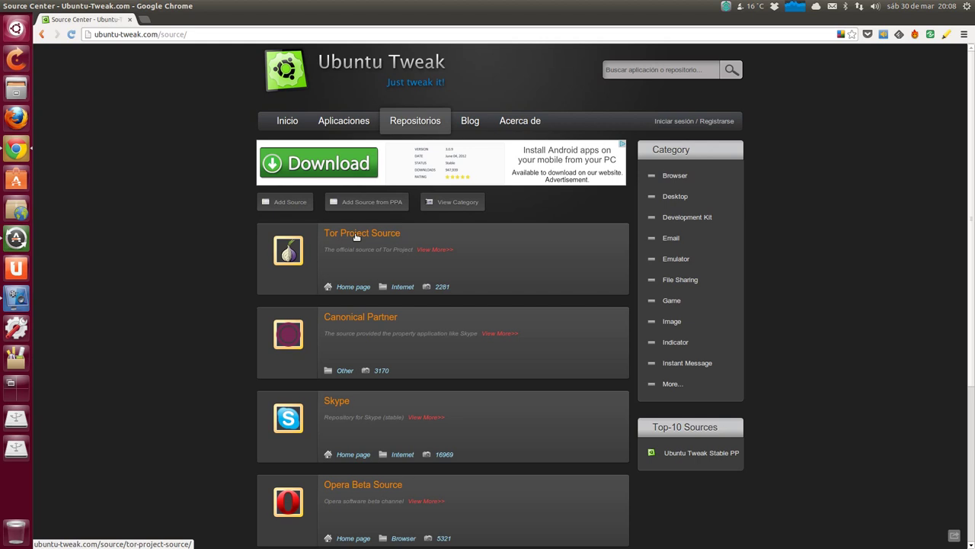
pyautogui.scroll(-4, 351, 236)
pyautogui.scroll(4, 347, 238)
pyautogui.click(351, 234)
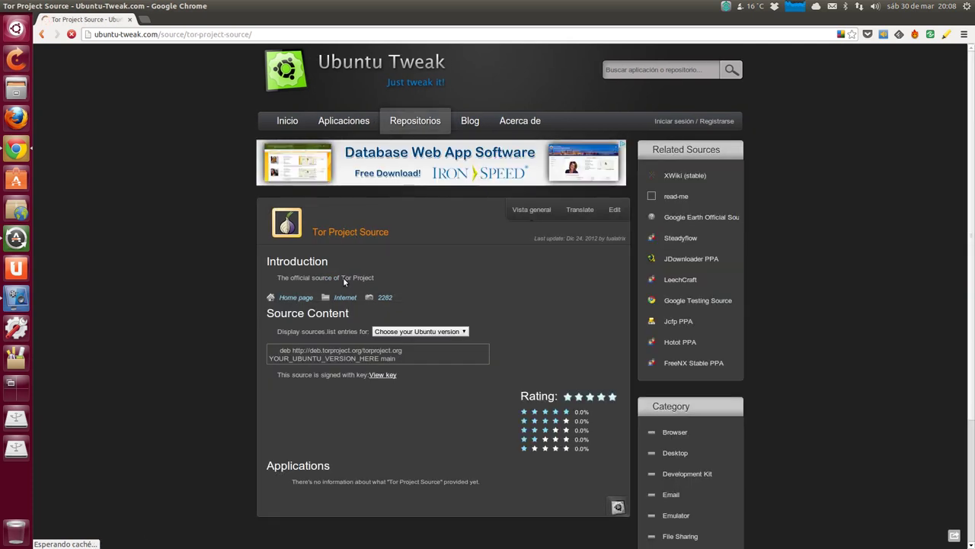
pyautogui.click(465, 332)
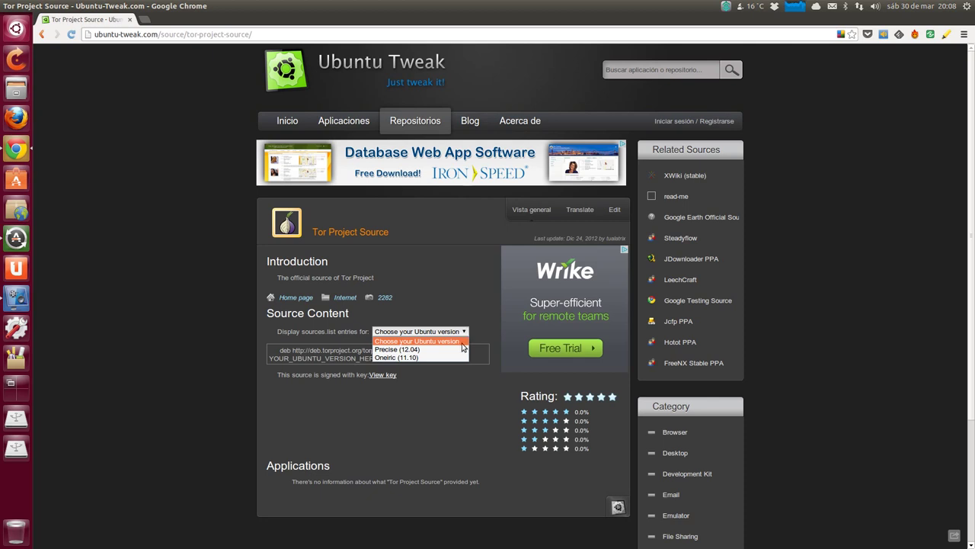
pyautogui.click(458, 349)
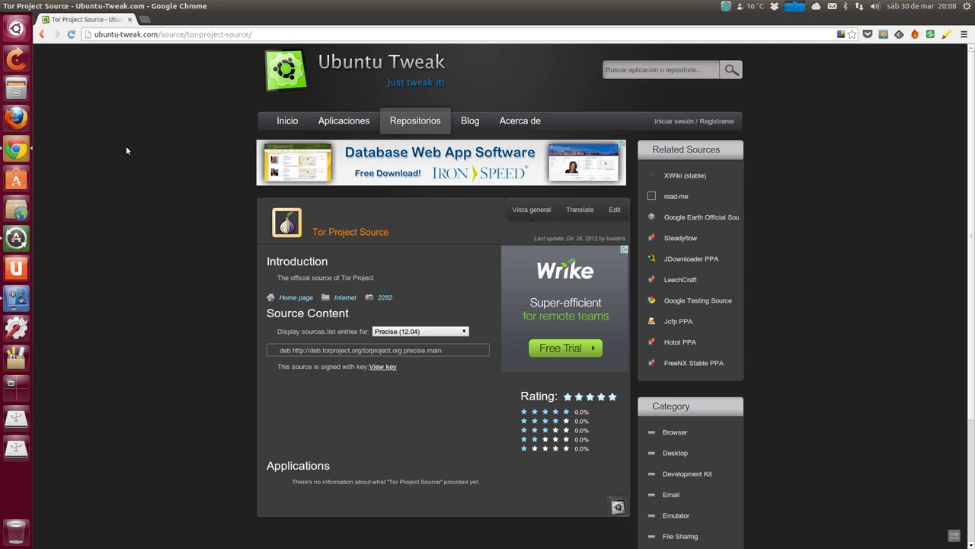
# Close Chrome and remove Ubuntu Tweak from the launcher with 'No mantener en el lanzador'
pyautogui.click(9, 9)
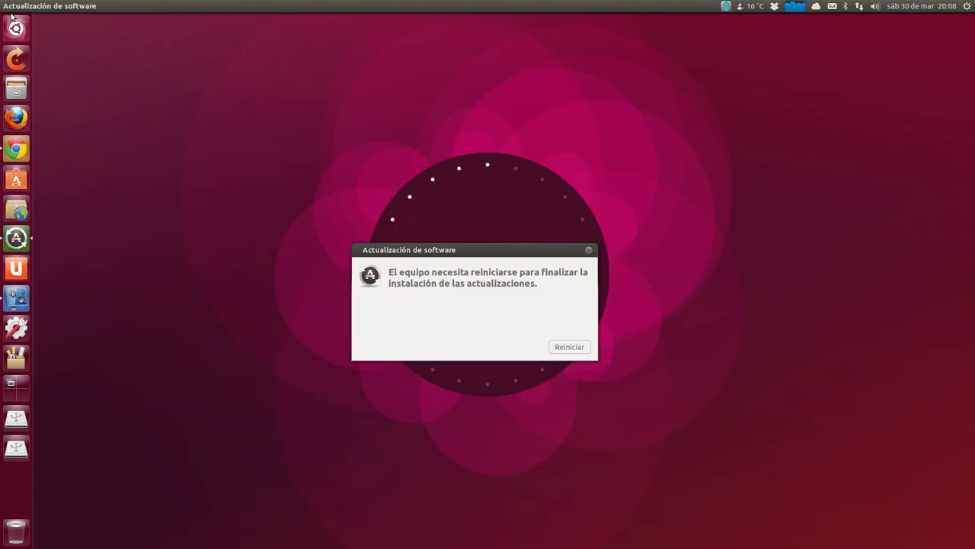
pyautogui.rightClick(19, 356)
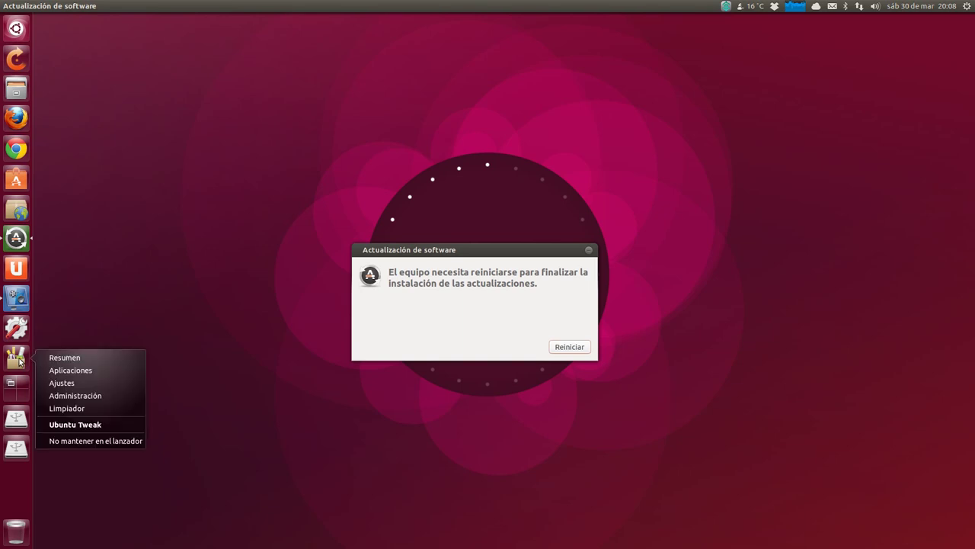
pyautogui.click(115, 440)
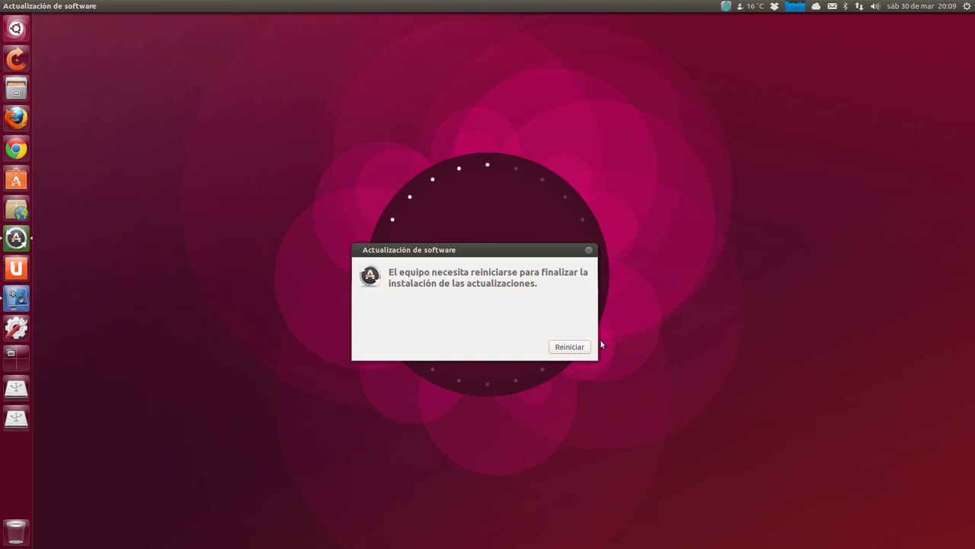